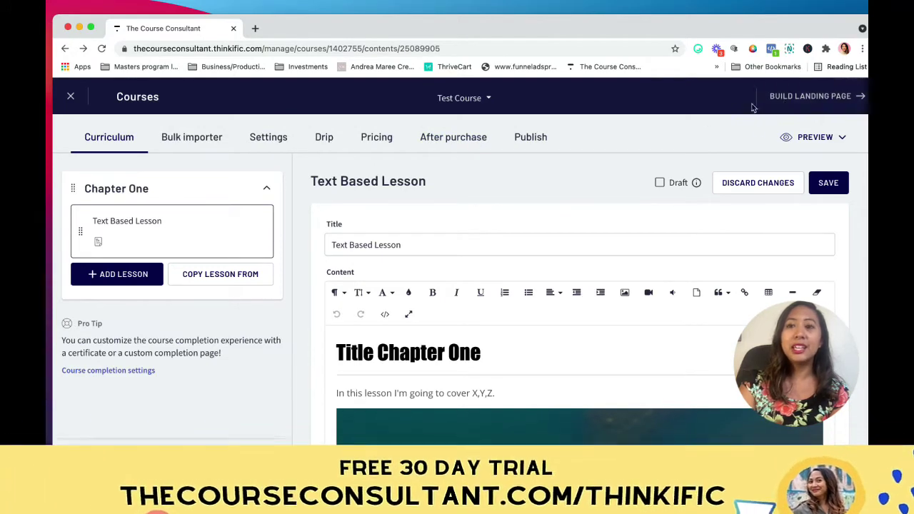
Open the Test Course landing page builder and scroll through its banner and curriculum preview.
left_click(783, 98)
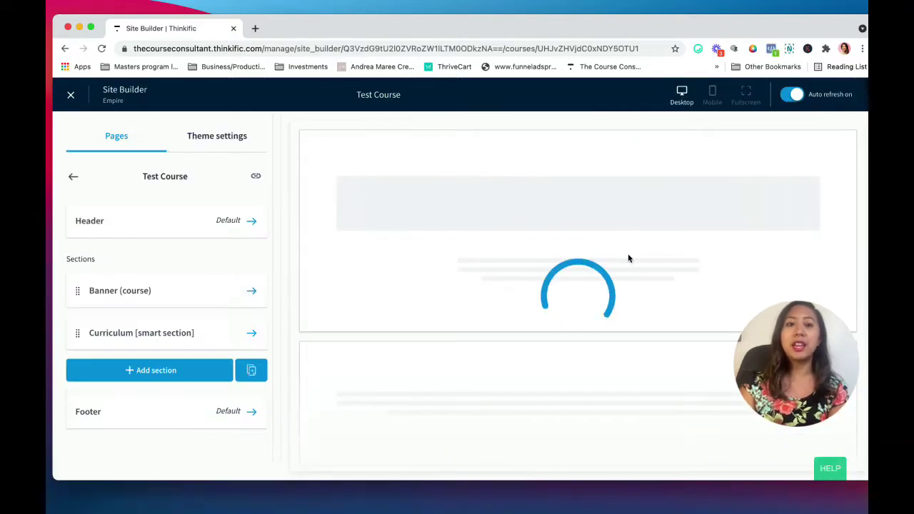
scroll(651, 290, "down", 5)
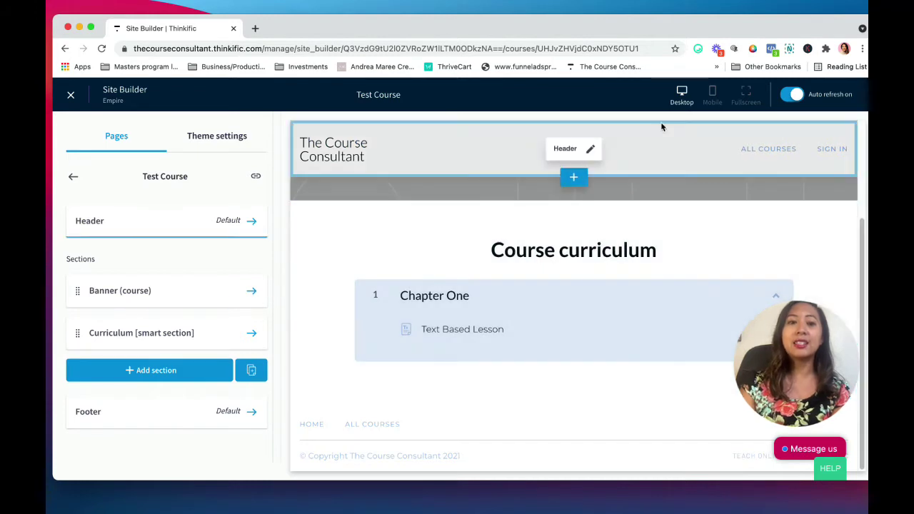
scroll(670, 290, "up", 3)
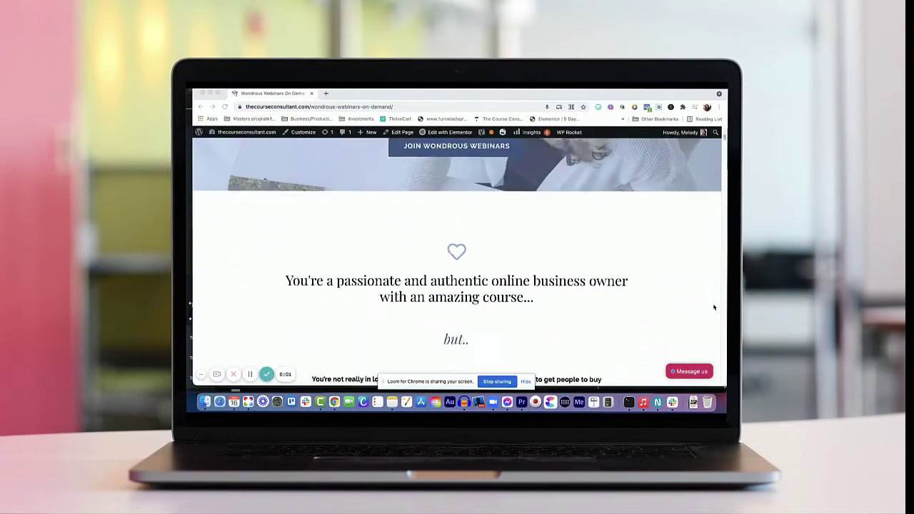
scroll(714, 307, "down", 10)
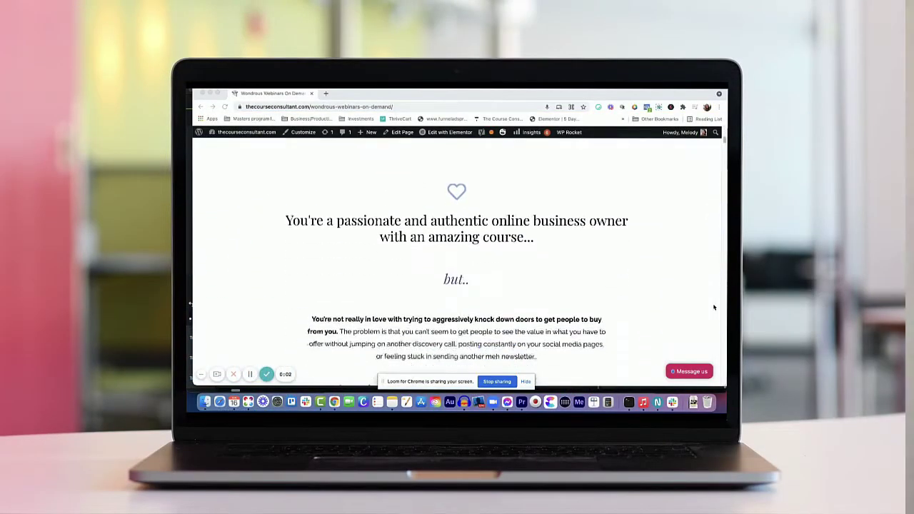
scroll(715, 307, "down", 10)
scroll(714, 307, "down", 10)
scroll(714, 307, "down", 10)
scroll(715, 307, "down", 10)
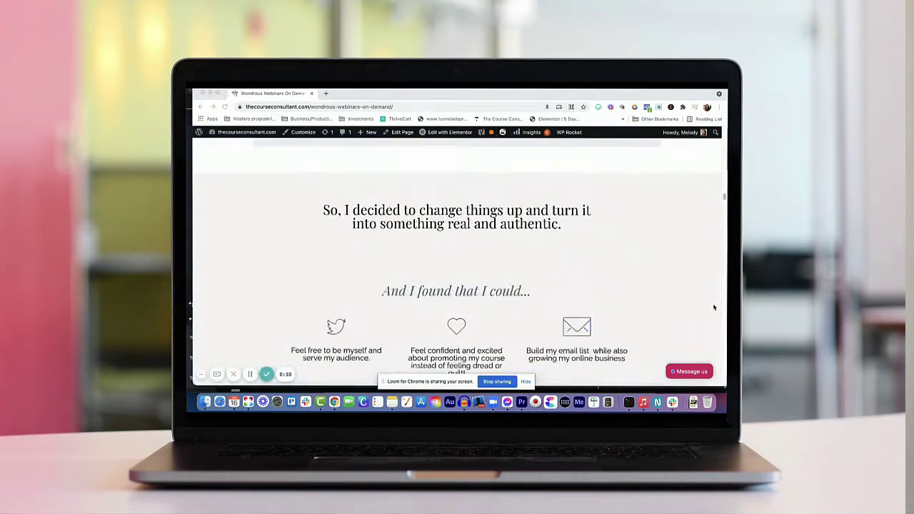
scroll(714, 307, "down", 10)
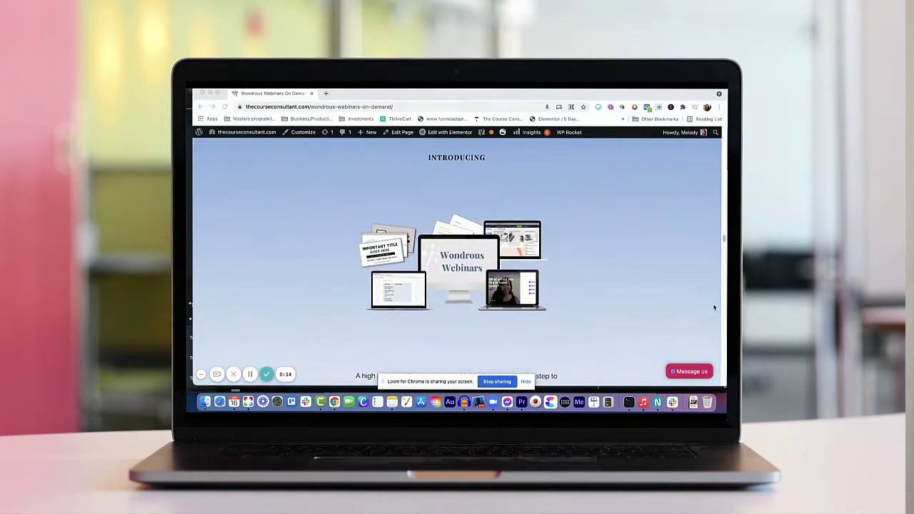
scroll(714, 307, "down", 2)
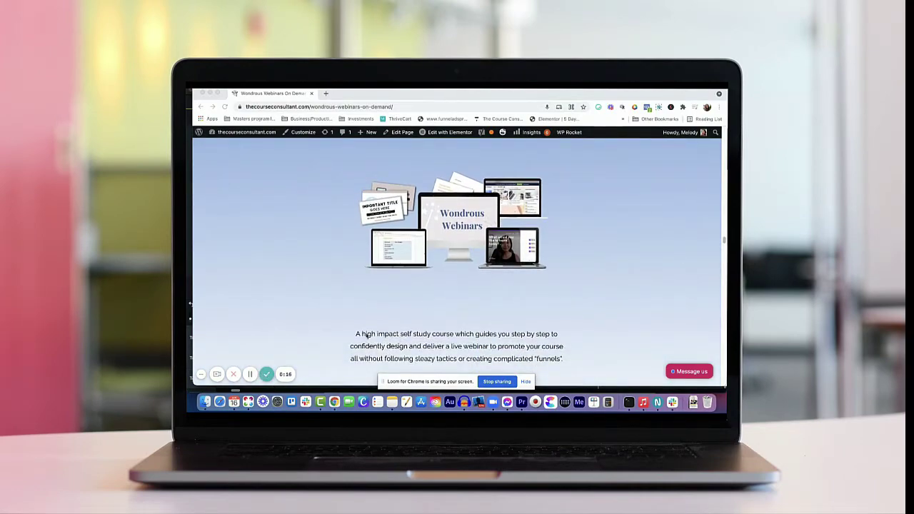
scroll(366, 335, "down", 15)
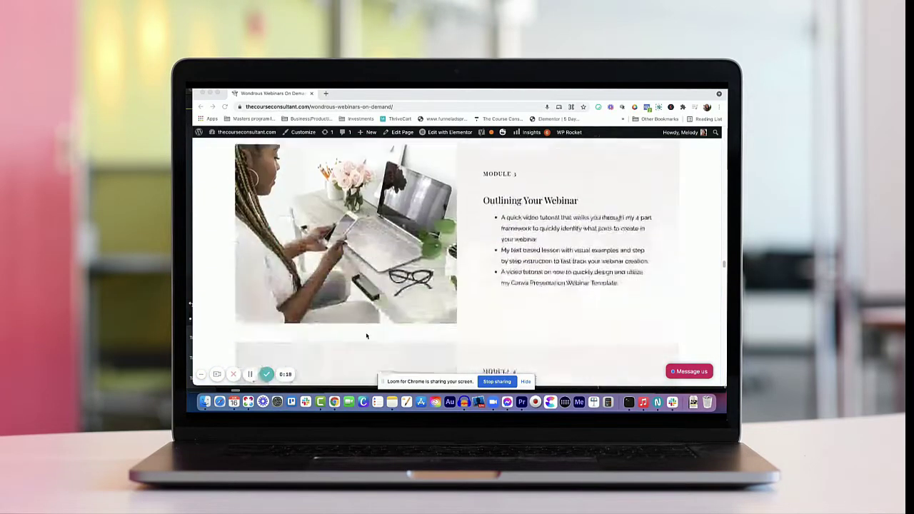
scroll(367, 336, "down", 15)
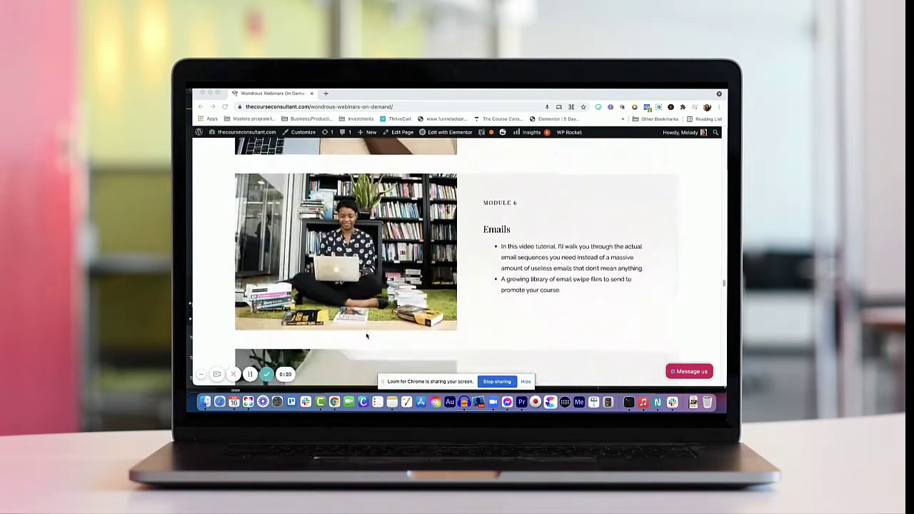
scroll(366, 336, "down", 15)
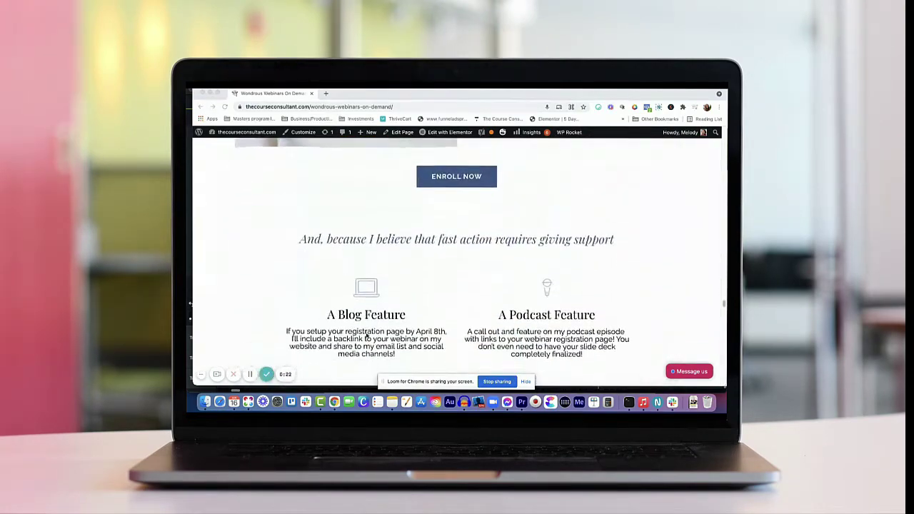
scroll(366, 336, "down", 5)
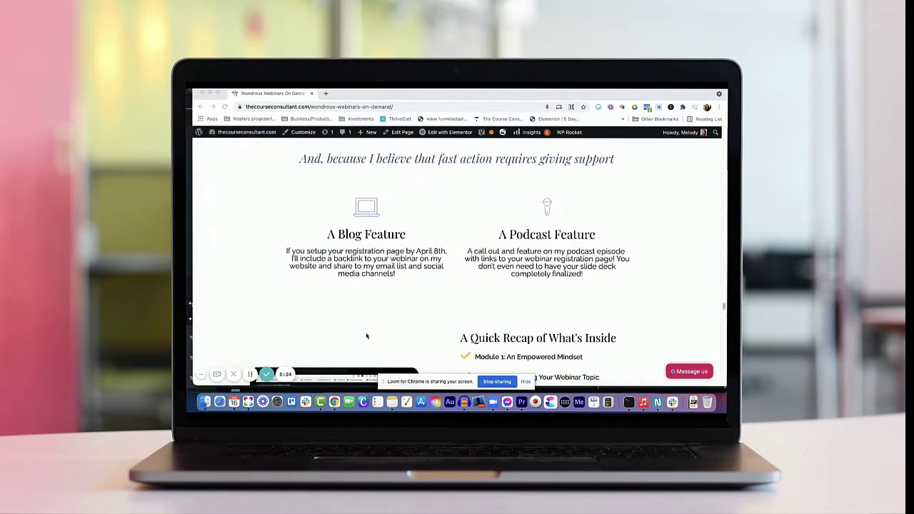
scroll(366, 335, "down", 10)
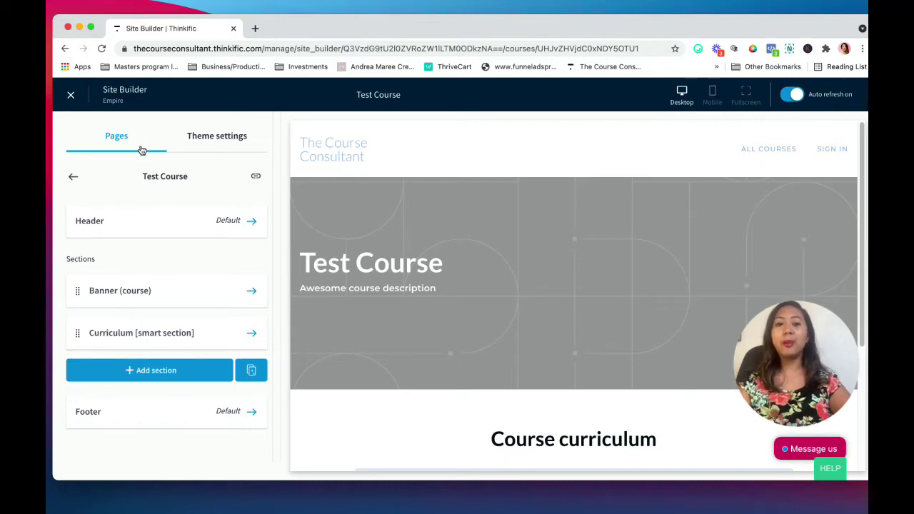
Show the Header section's Style & alignment options: Solid background, sticky navigation, Right alignment.
scroll(672, 249, "down", 2)
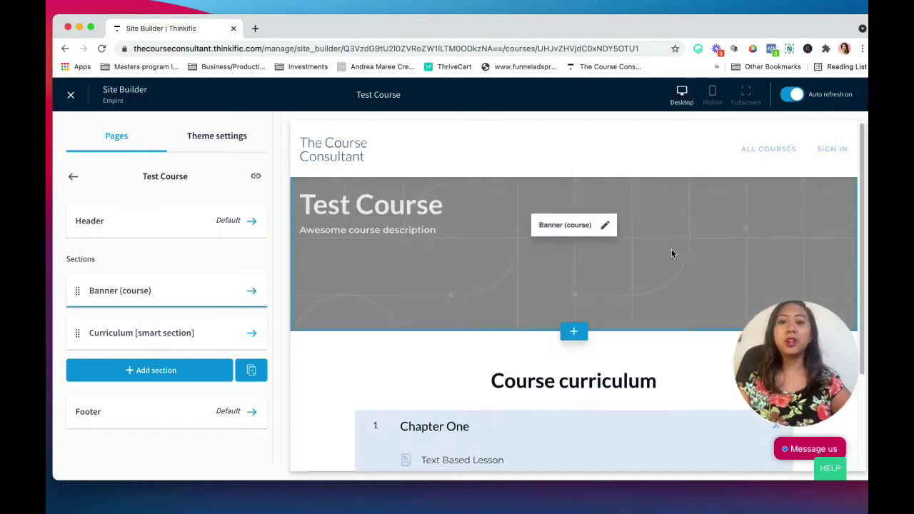
left_click(111, 215)
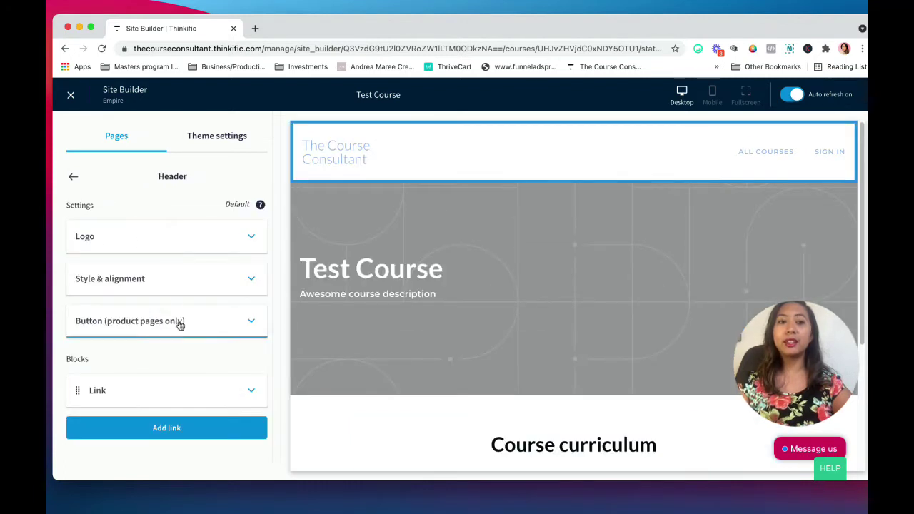
left_click(250, 279)
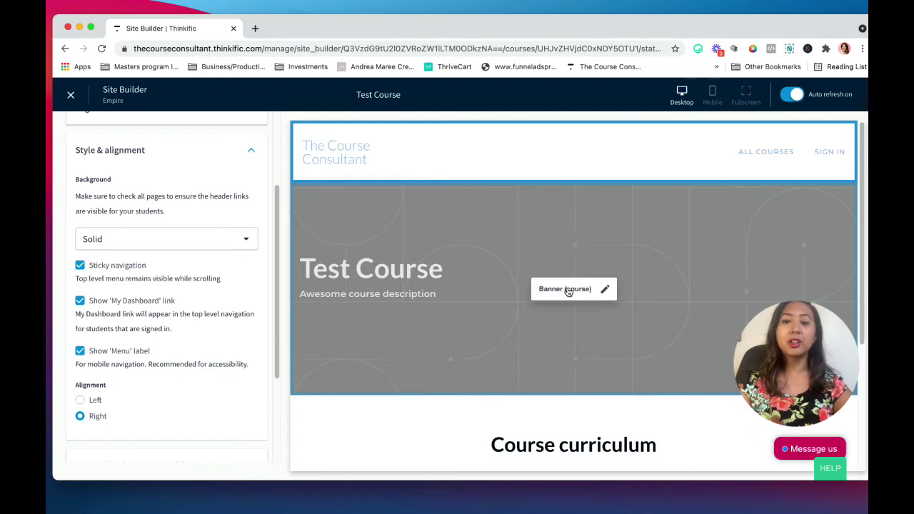
Open the course banner settings and look over its Headings options.
left_click(568, 289)
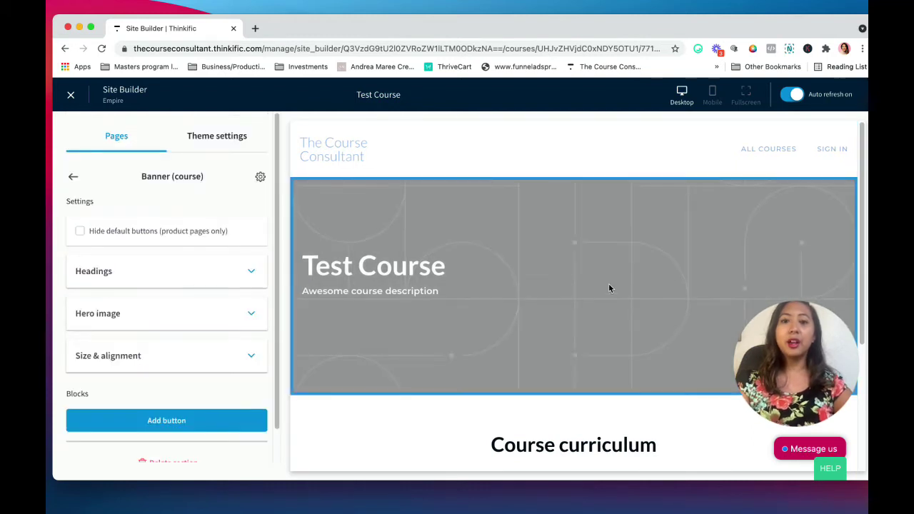
left_click(184, 272)
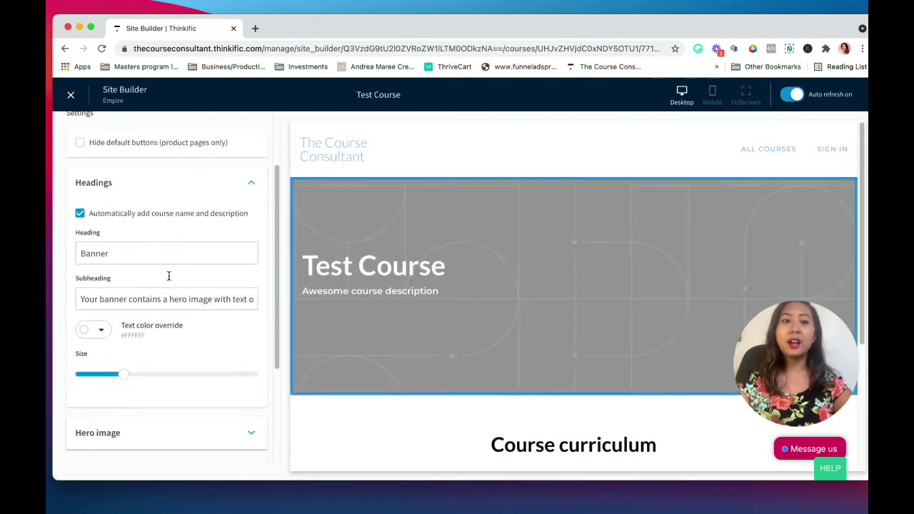
scroll(135, 258, "up", 3)
scroll(140, 264, "down", 1)
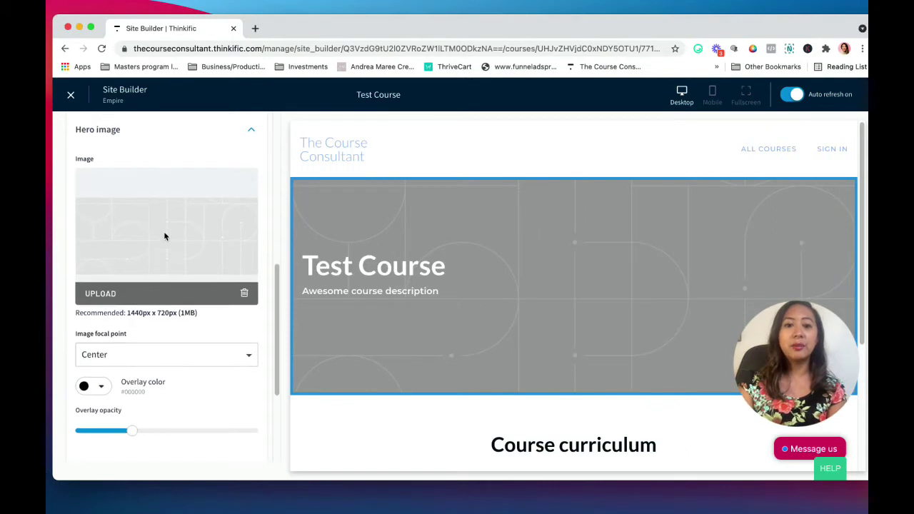
scroll(163, 237, "up", 10)
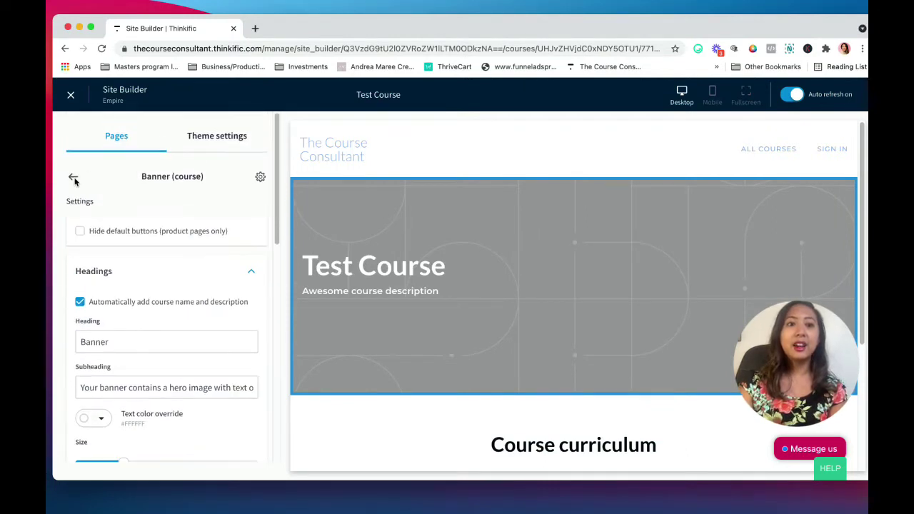
Return to the sections list, reopen Banner (course) and expand its Hero image options.
left_click(73, 177)
left_click(141, 306)
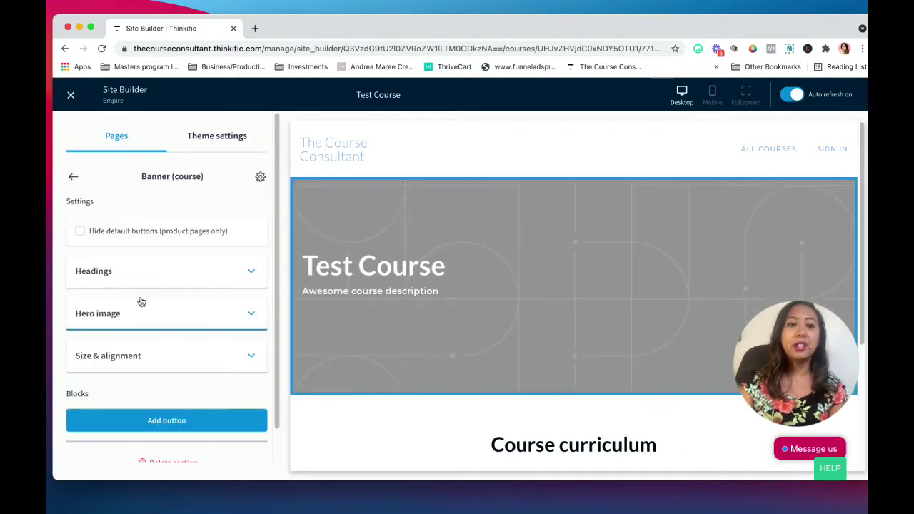
left_click(181, 278)
scroll(190, 326, "down", 4)
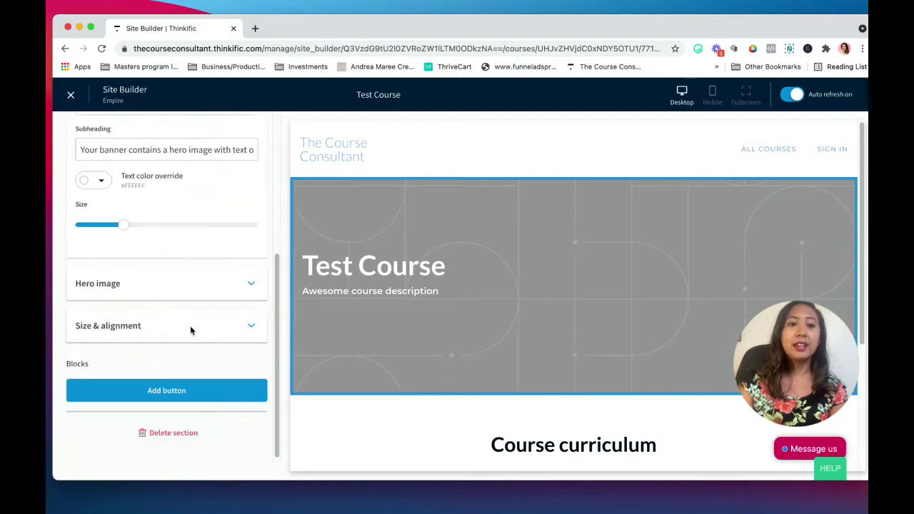
left_click(163, 290)
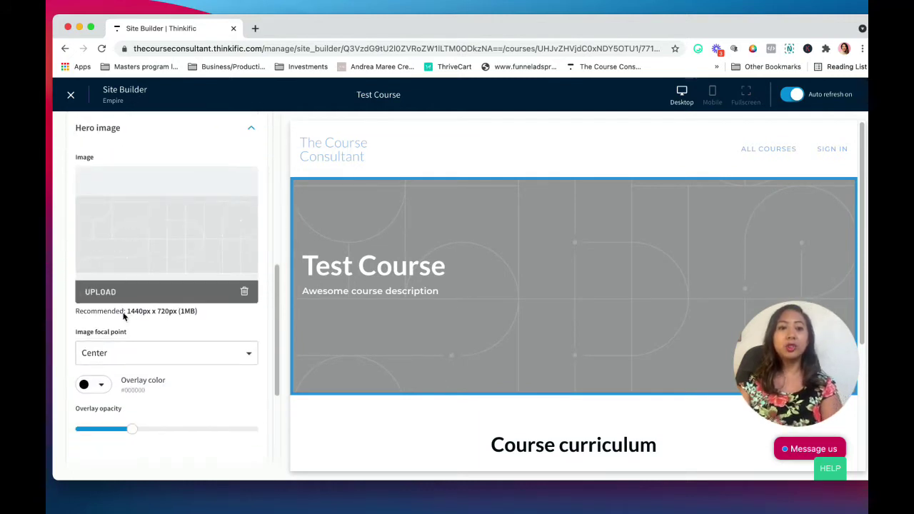
scroll(142, 310, "down", 1)
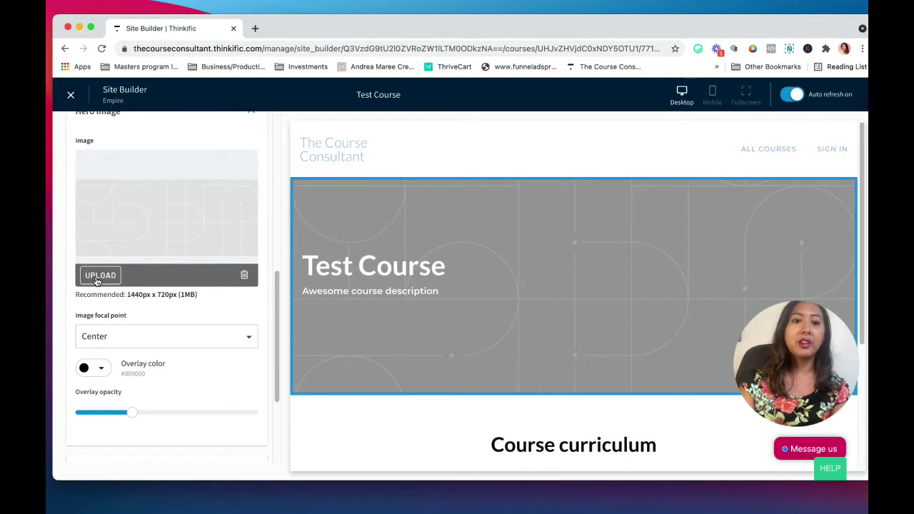
Upload a desk photo of a woman reading from the device, crop it rectangular, and set it as the hero image.
left_click(98, 279)
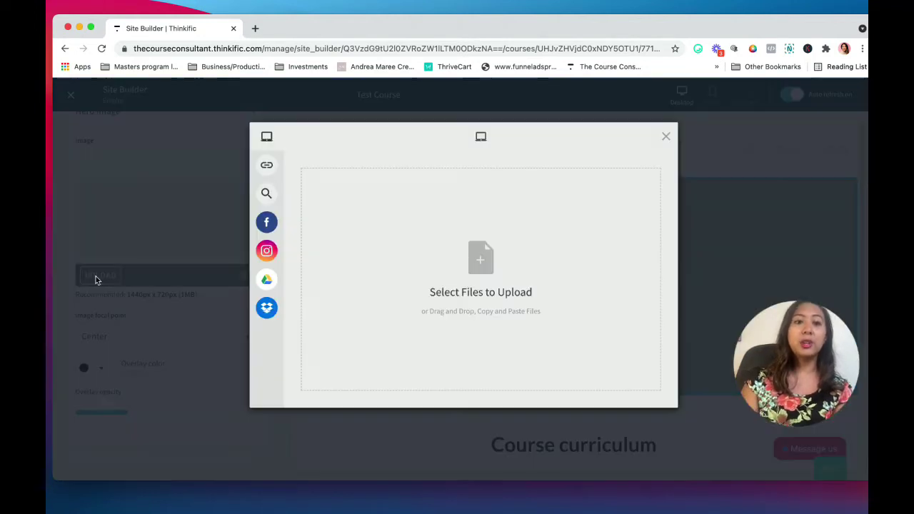
mouse_move(305, 288)
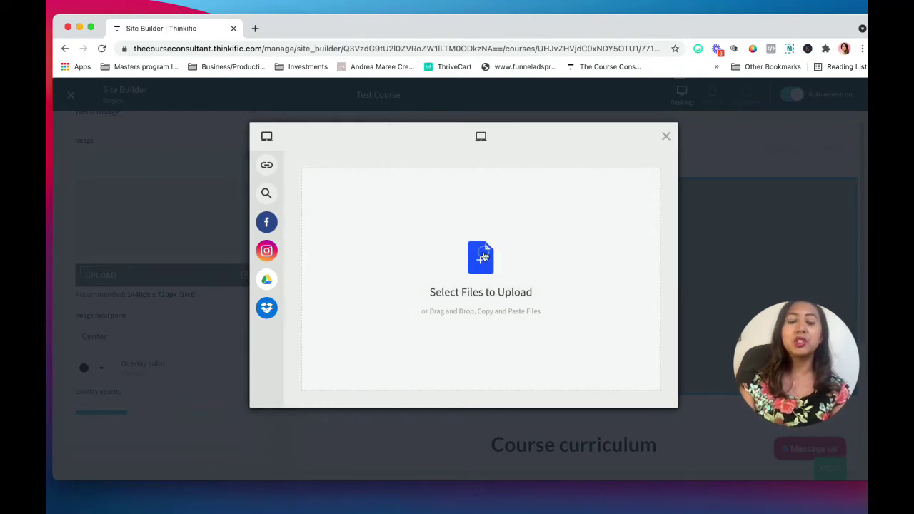
left_click(484, 256)
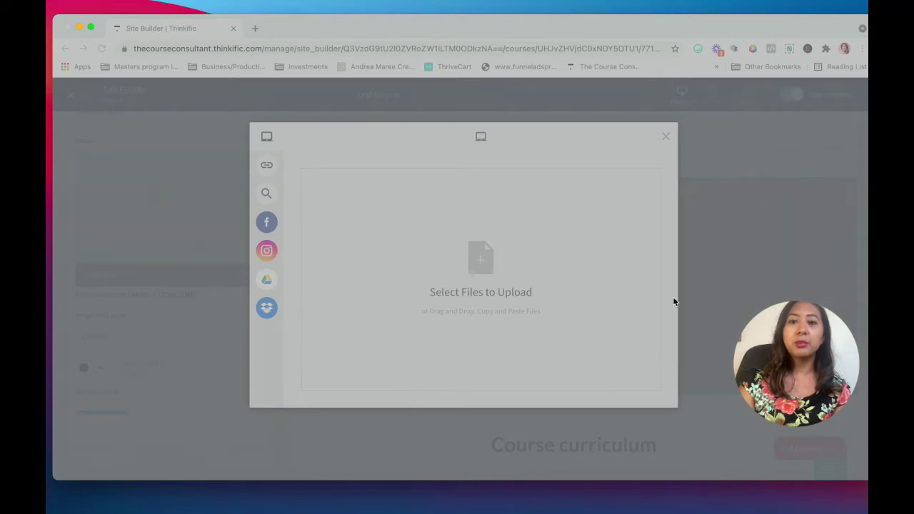
key("Return")
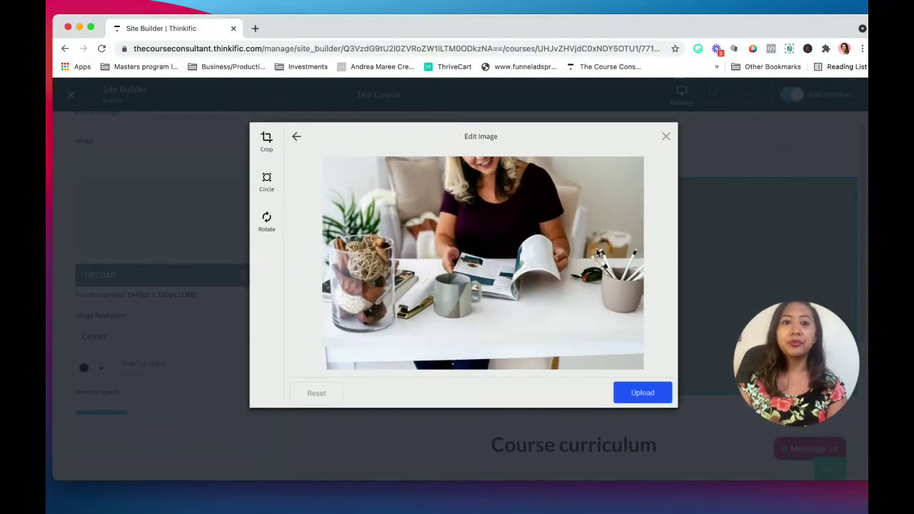
left_click(266, 183)
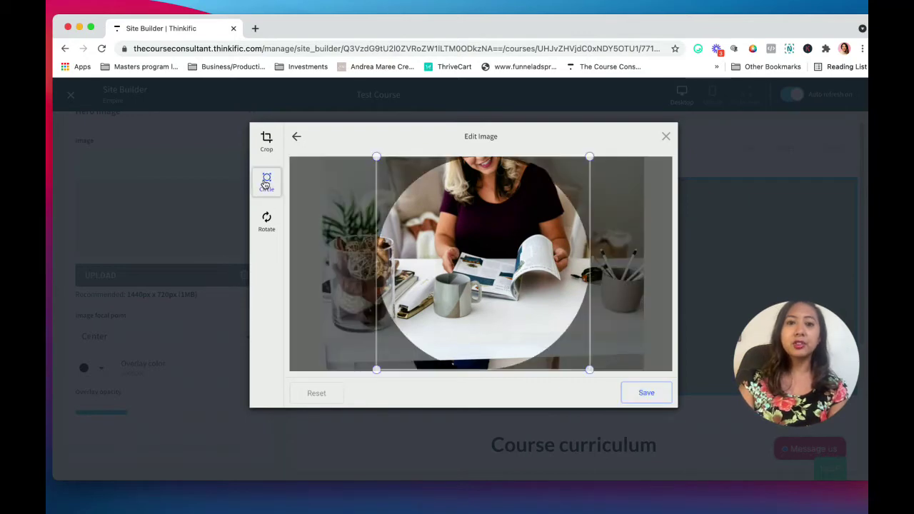
left_click(270, 142)
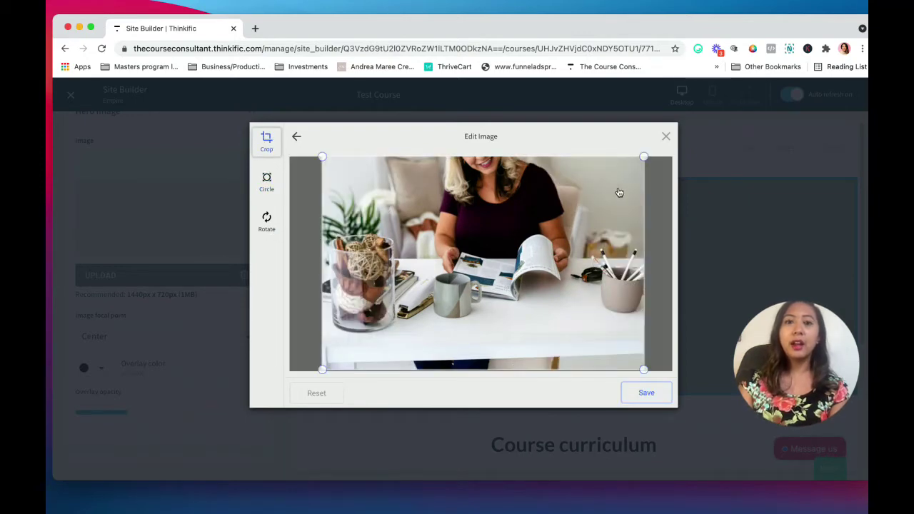
left_click(297, 137)
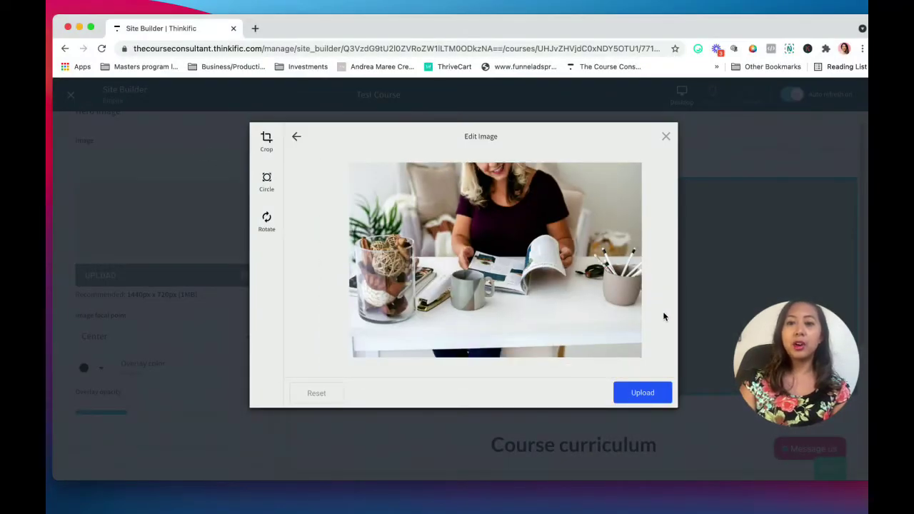
left_click(642, 393)
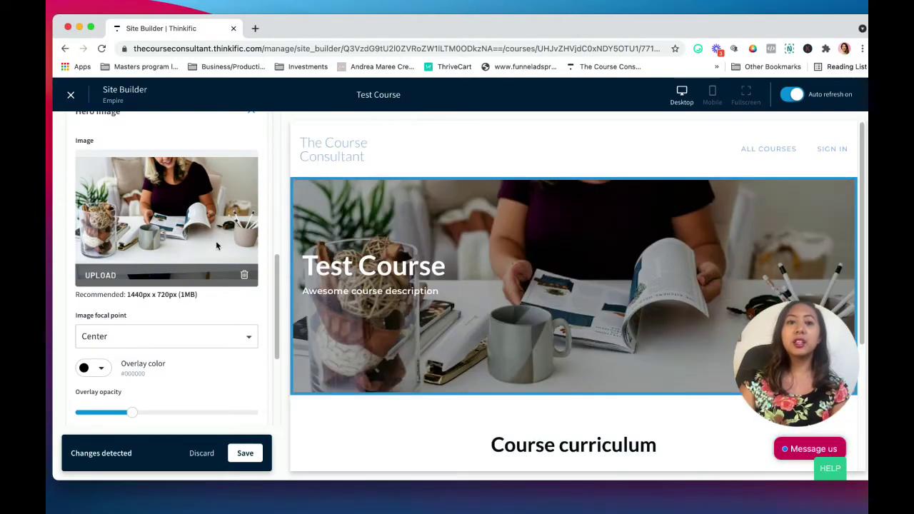
Raise the hero image's overlay opacity to about mid-right to darken the banner.
scroll(693, 290, "down", 2)
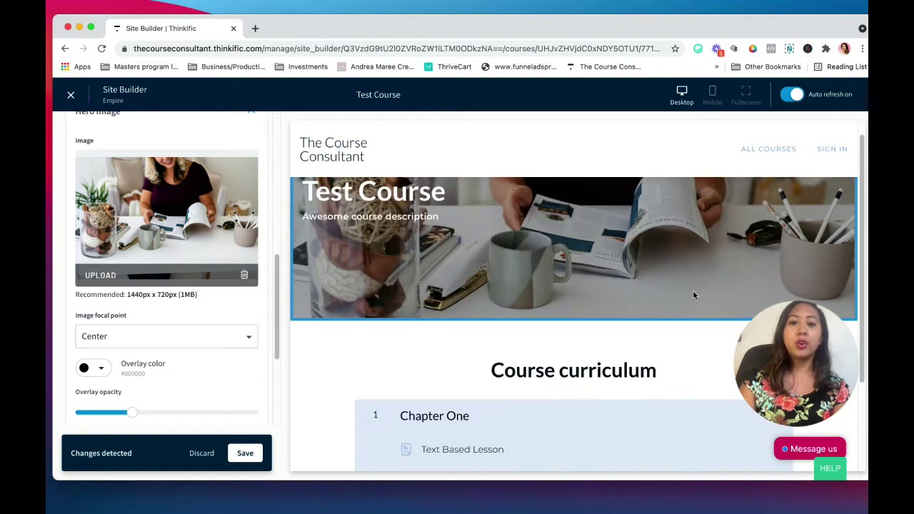
scroll(677, 317, "down", 3)
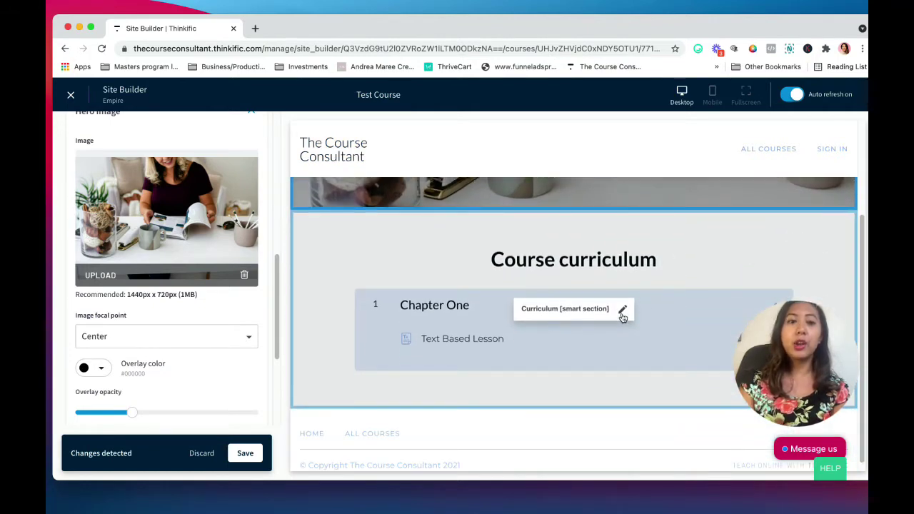
scroll(183, 370, "down", 5)
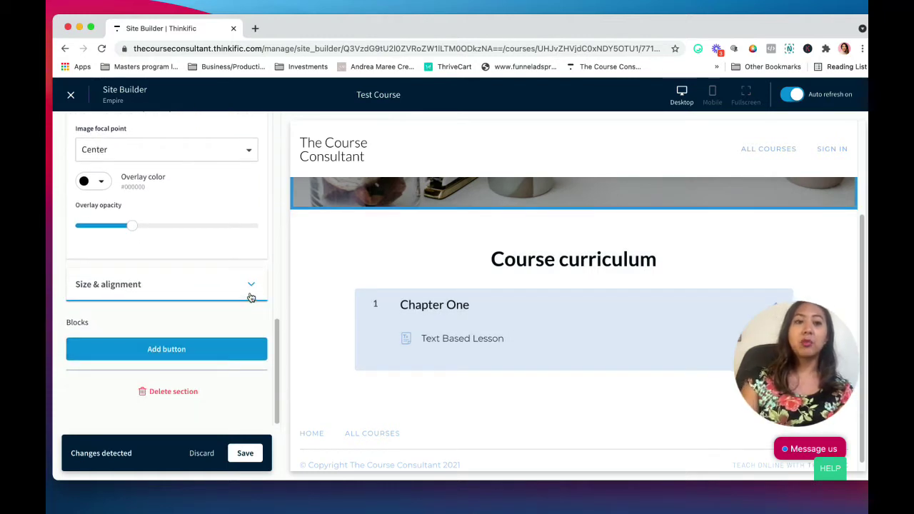
scroll(611, 274, "up", 5)
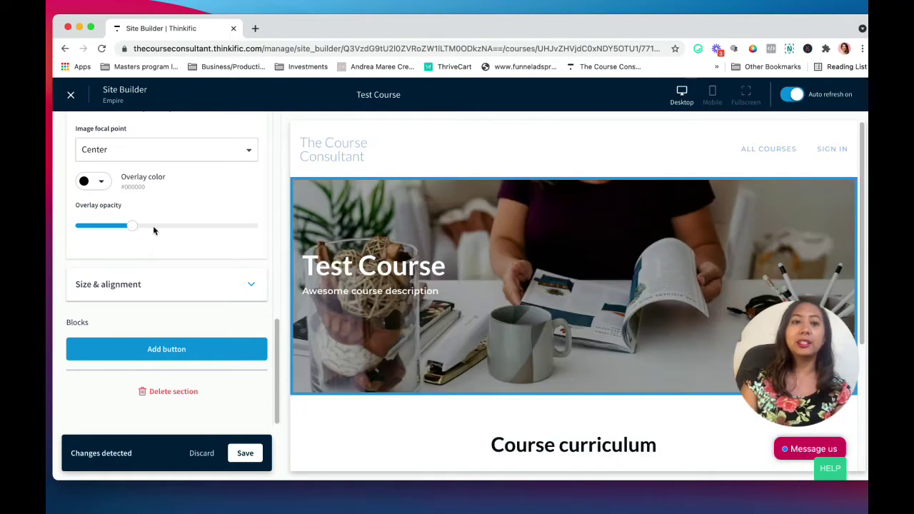
left_click_drag(132, 226, 98, 228)
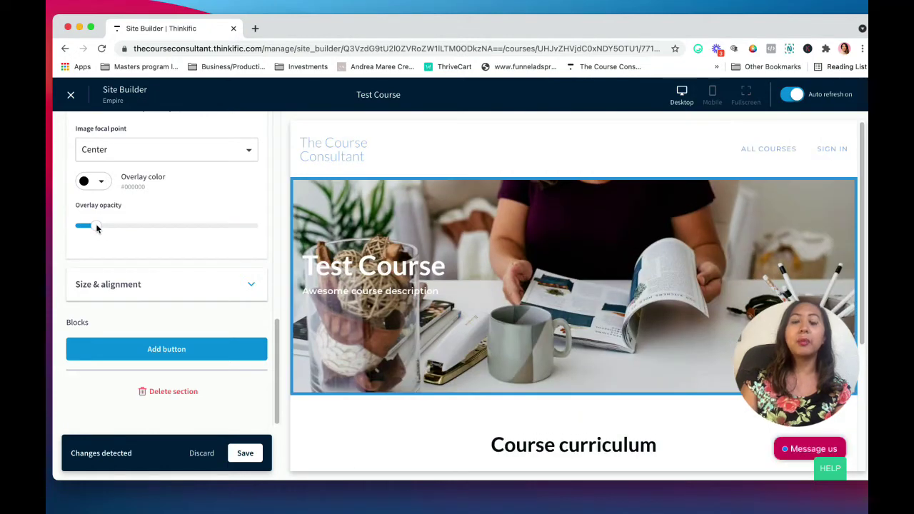
left_click_drag(98, 227, 168, 228)
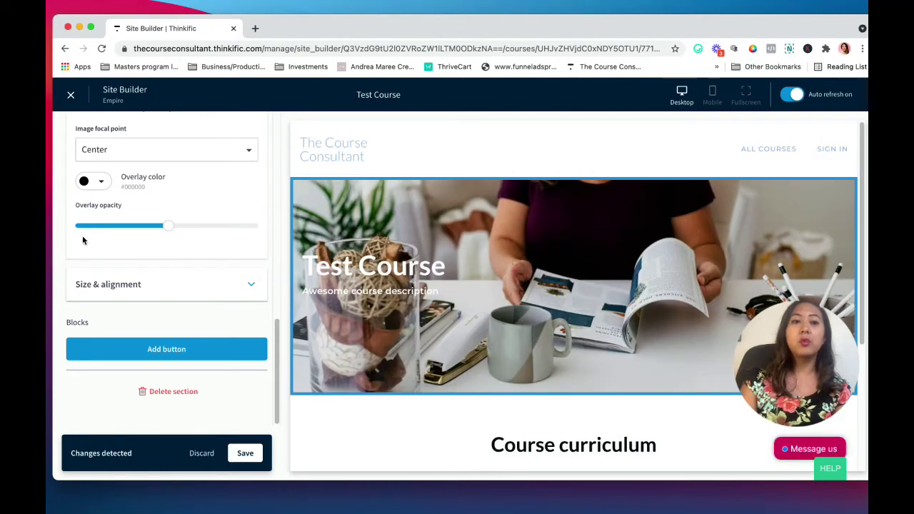
Check the overlay colour and image focal point, keeping #000000 black and Center.
left_click(106, 187)
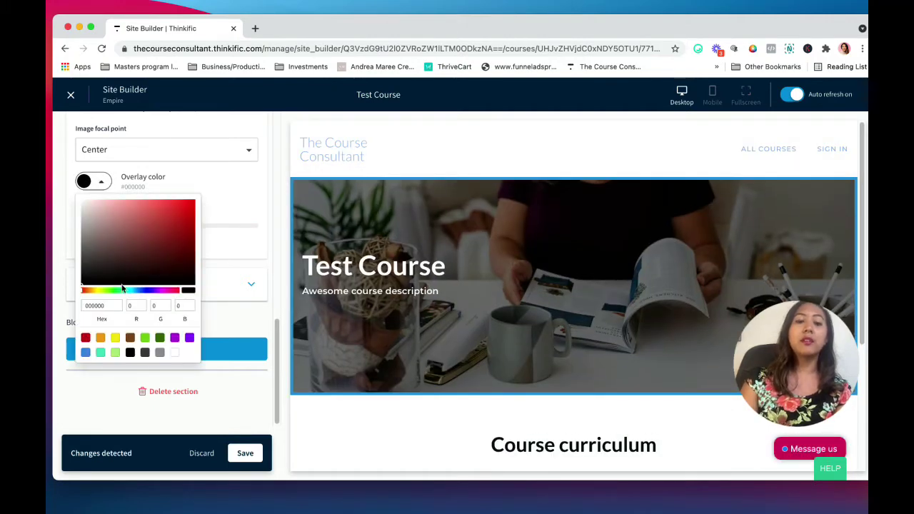
left_click(266, 223)
left_click(110, 185)
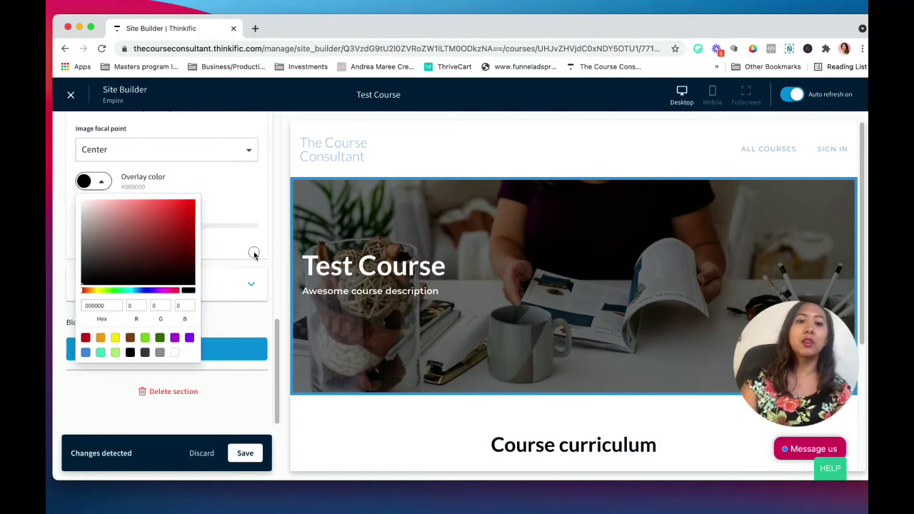
left_click(254, 254)
left_click(251, 150)
left_click(252, 150)
left_click(256, 153)
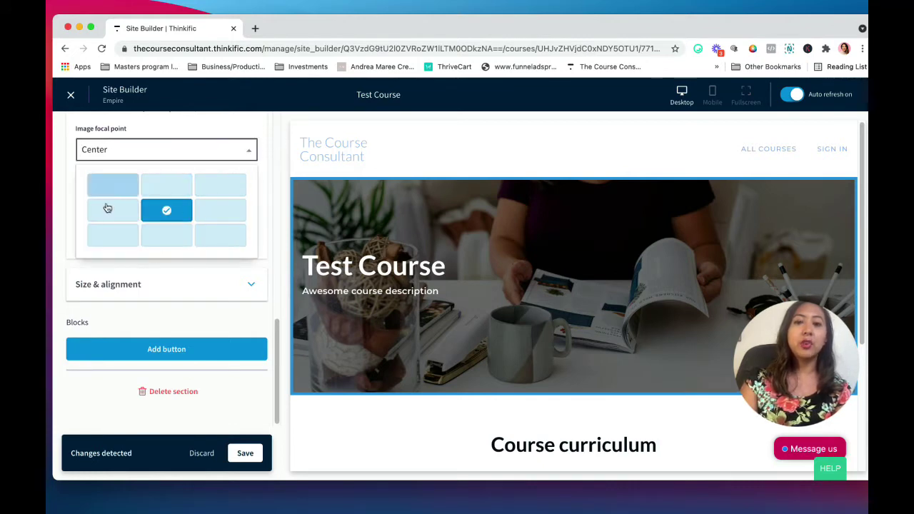
left_click(265, 200)
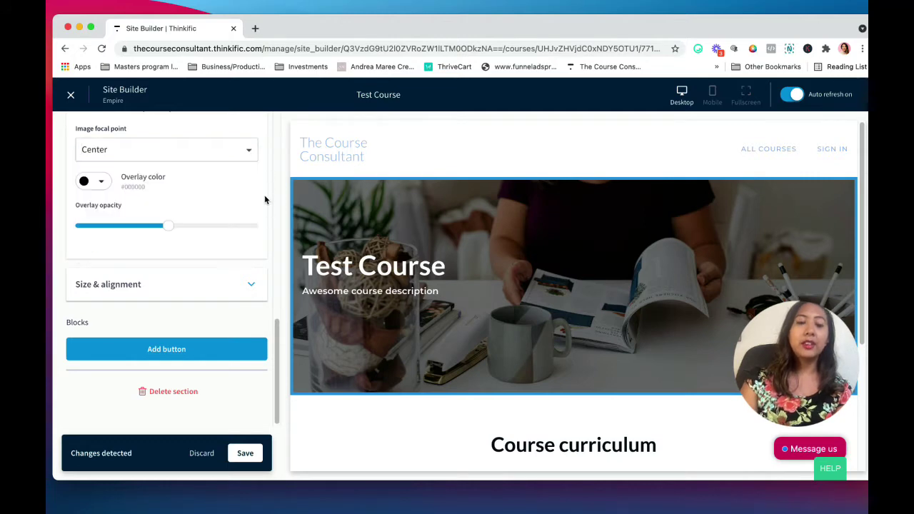
Set the banner height to Extra large under Size & alignment.
left_click(231, 285)
scroll(233, 293, "down", 1)
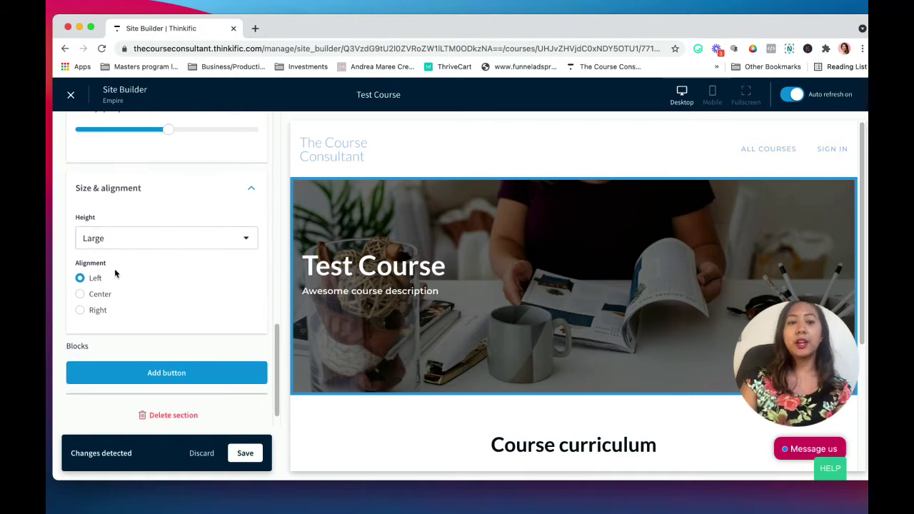
left_click(160, 240)
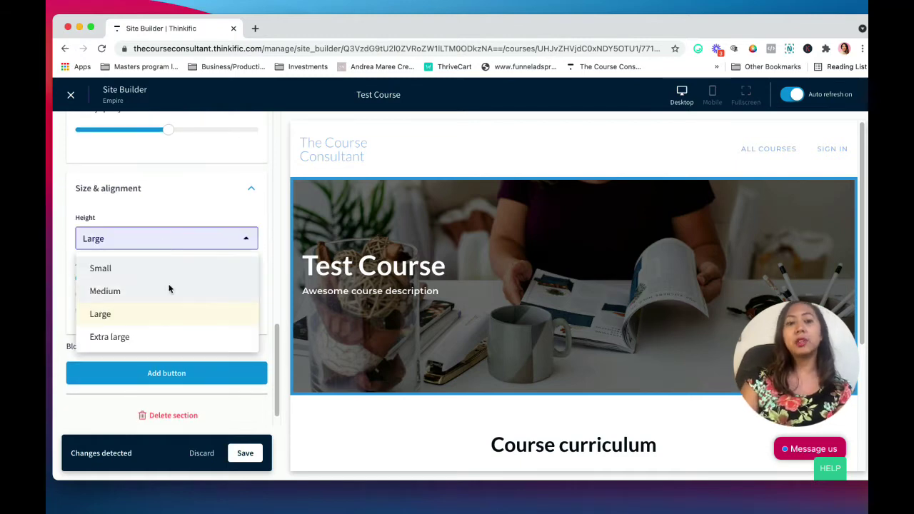
left_click(182, 339)
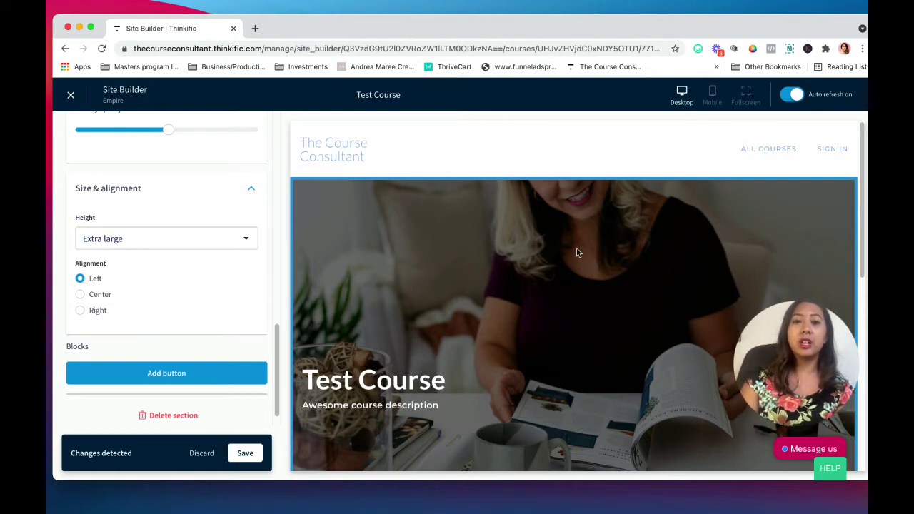
left_click(229, 241)
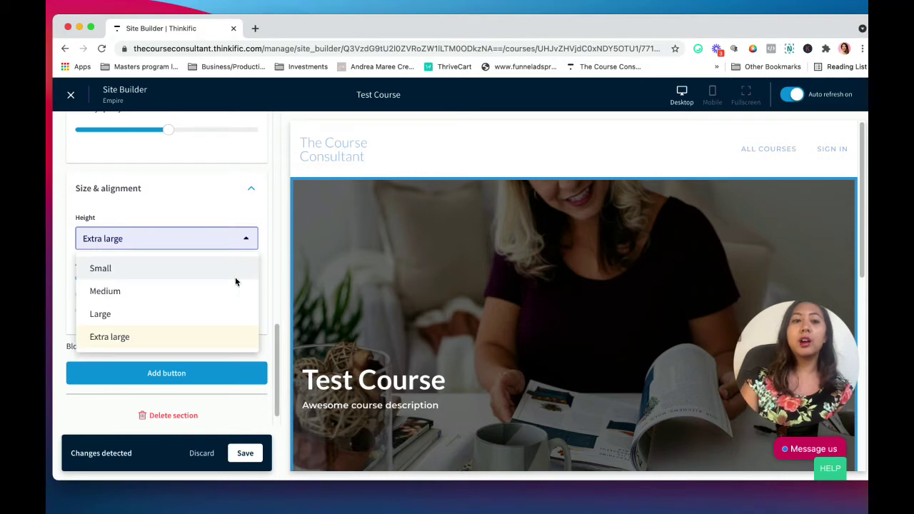
left_click(255, 245)
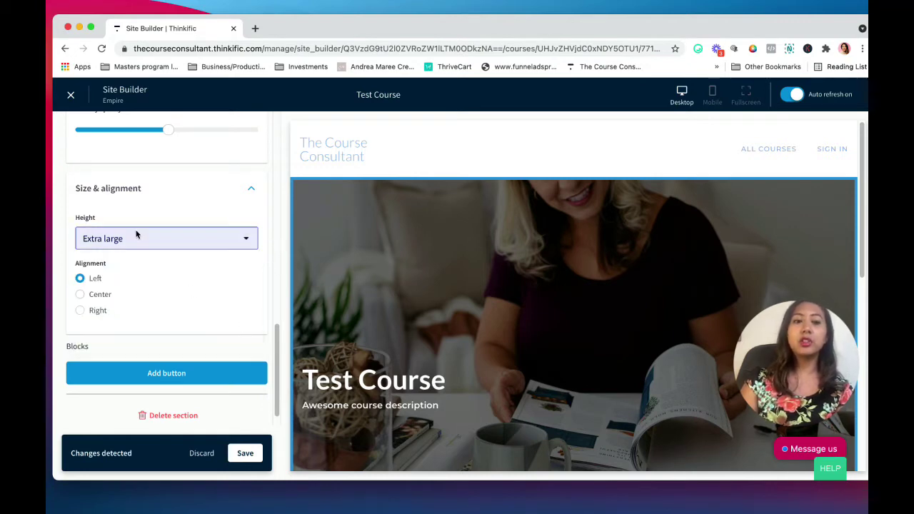
scroll(245, 247, "down", 1)
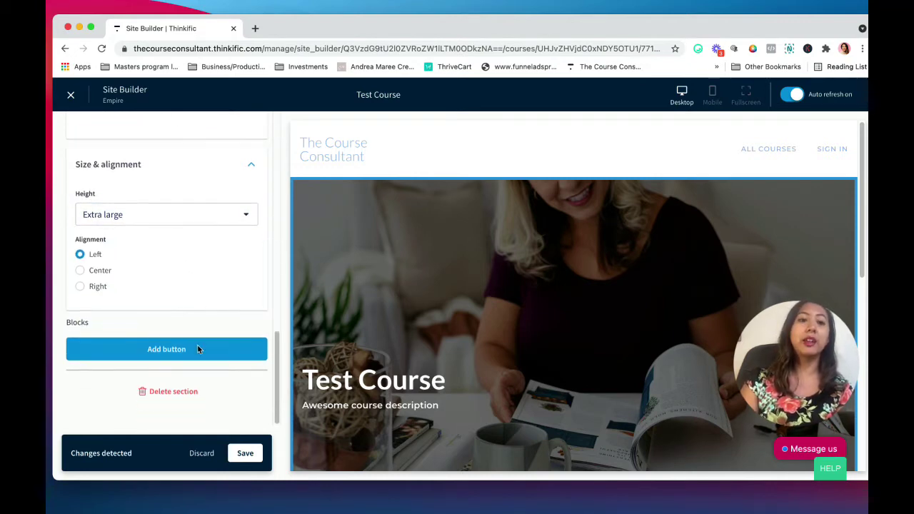
scroll(585, 306, "down", 3)
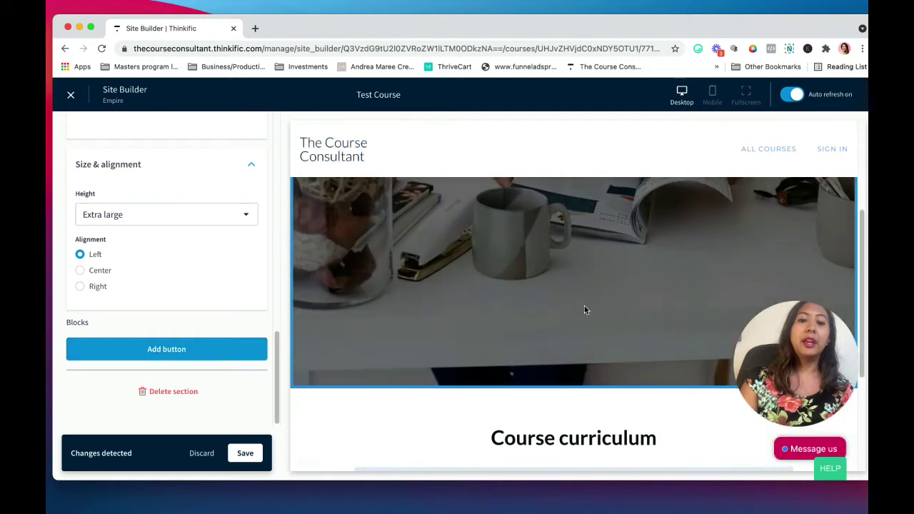
Add a Call to action button to the banner linking to a checkout page, no product chosen.
left_click(179, 348)
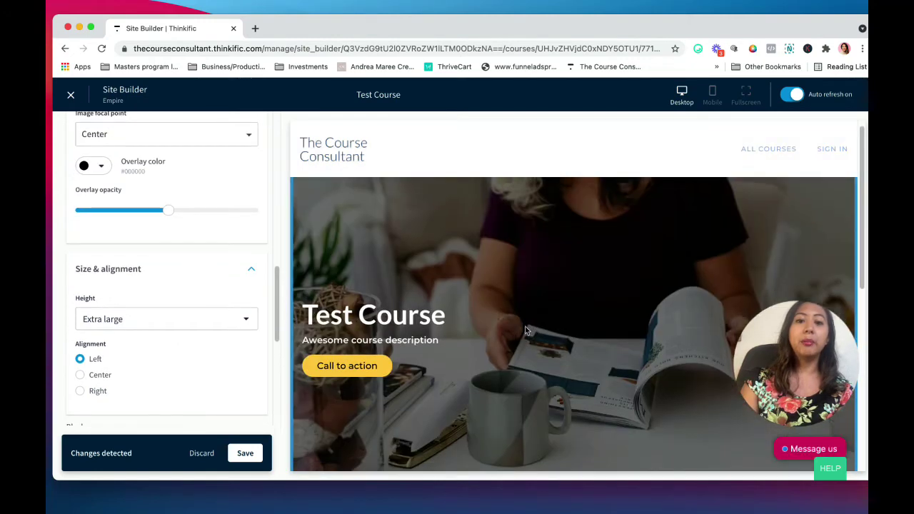
scroll(465, 317, "down", 1)
left_click(382, 300)
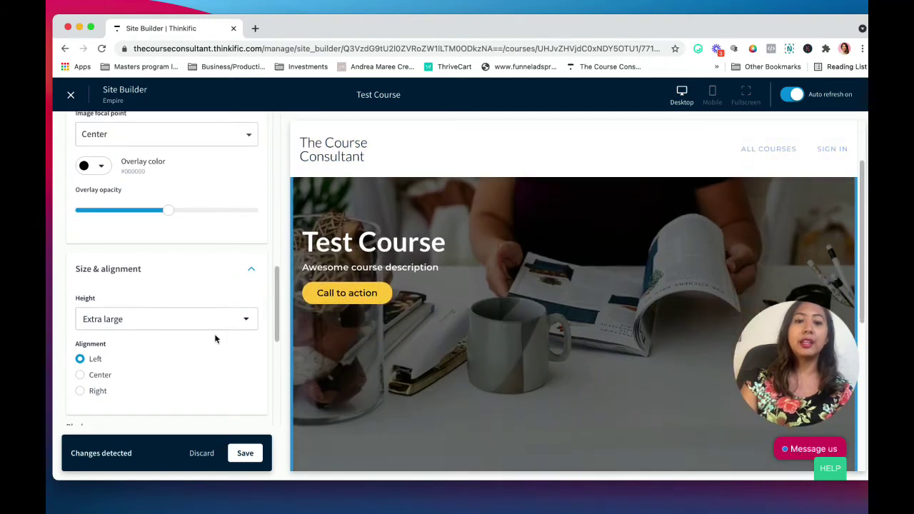
scroll(214, 307, "down", 1)
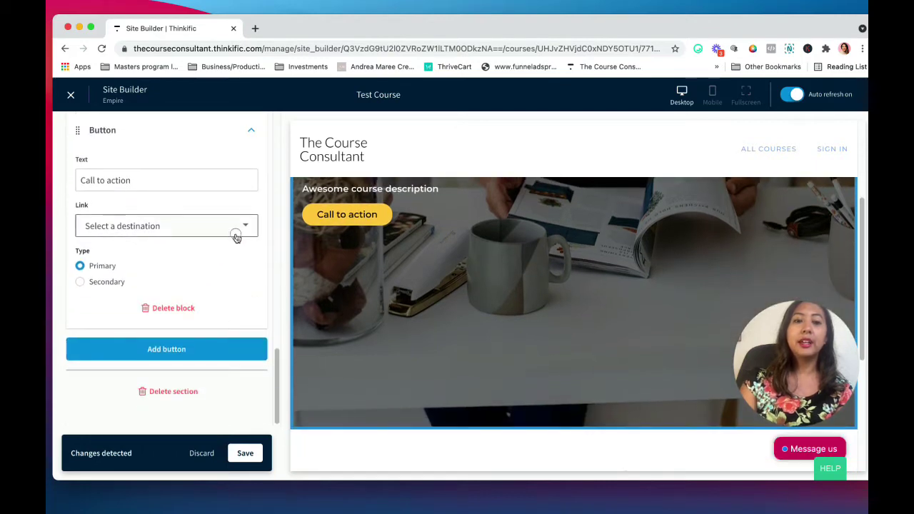
left_click(233, 227)
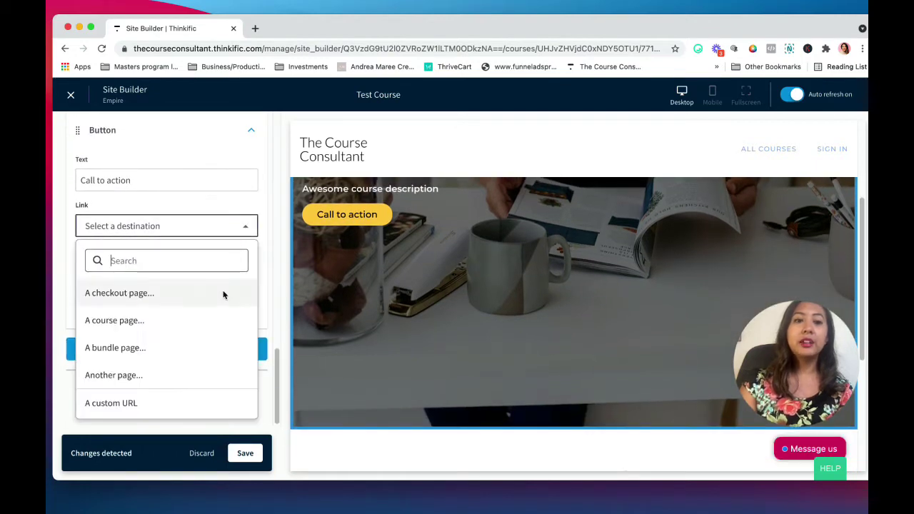
left_click(143, 297)
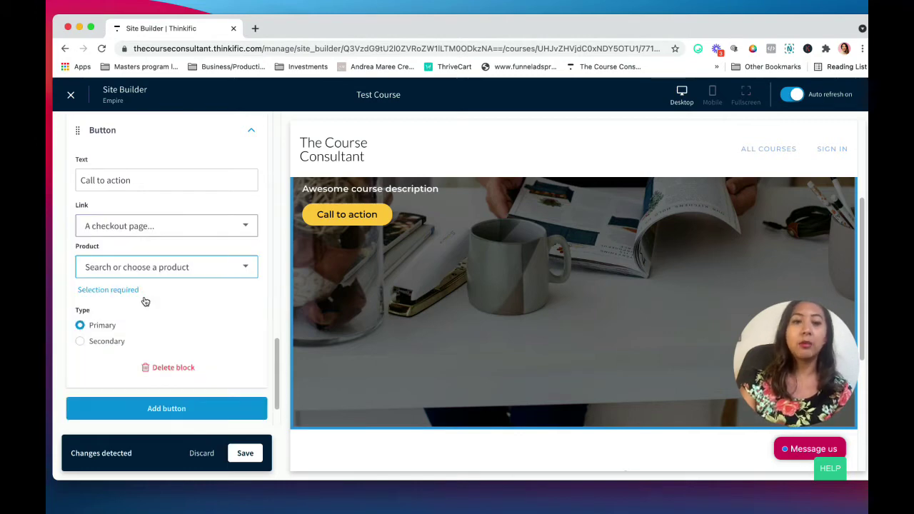
left_click(223, 274)
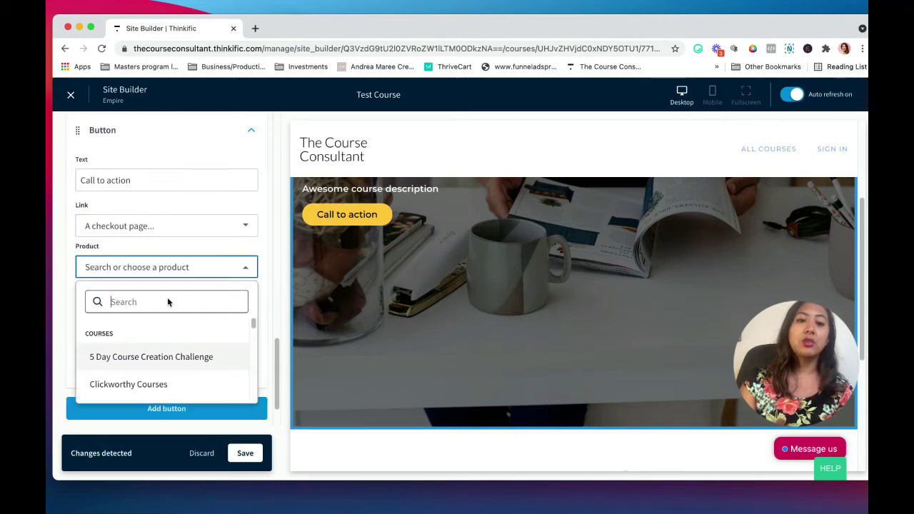
scroll(218, 343, "down", 5)
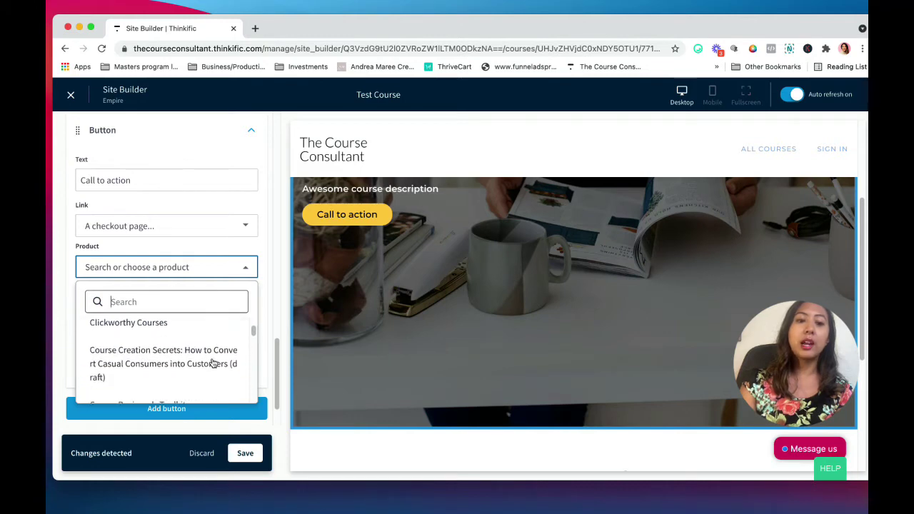
scroll(233, 352, "down", 5)
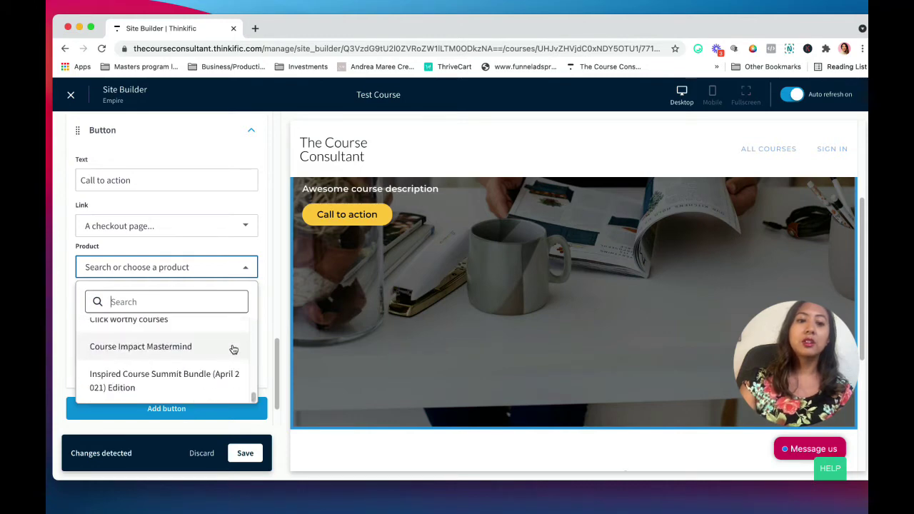
left_click(263, 310)
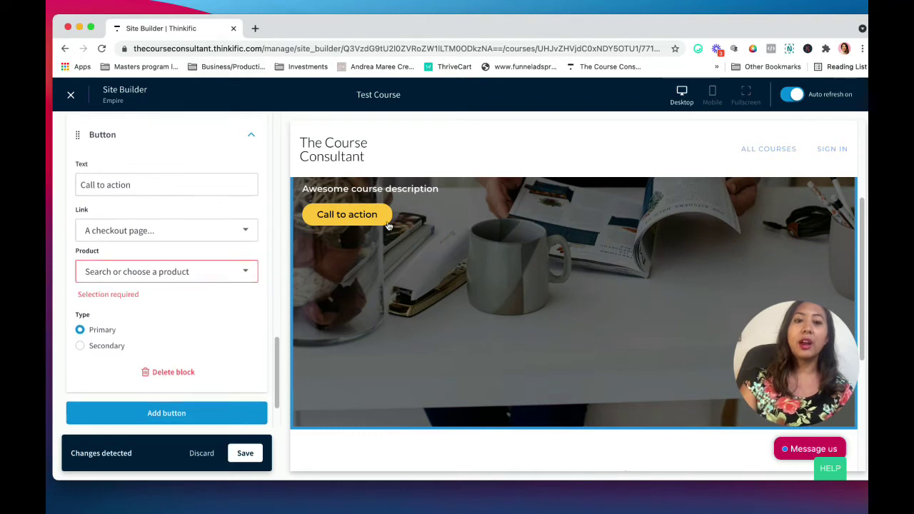
Switch the Call to action button to the Secondary type.
scroll(242, 261, "up", 1)
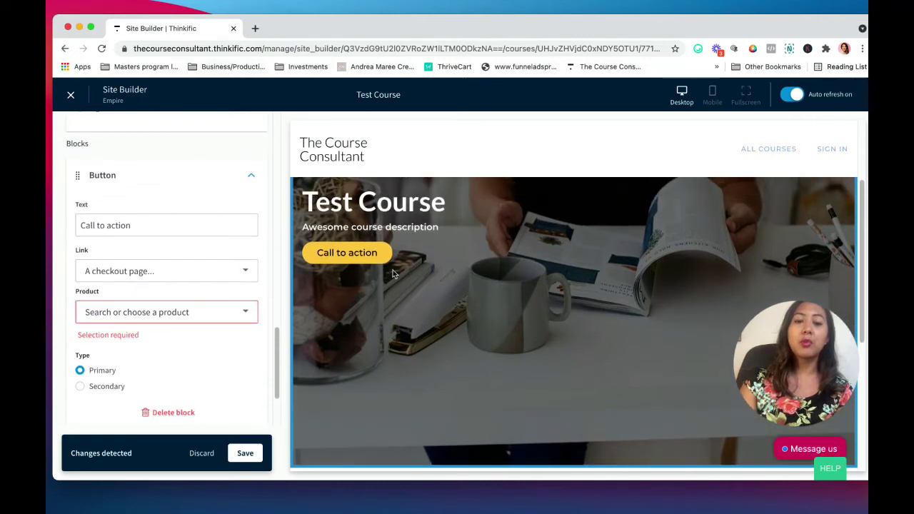
scroll(169, 274, "up", 1)
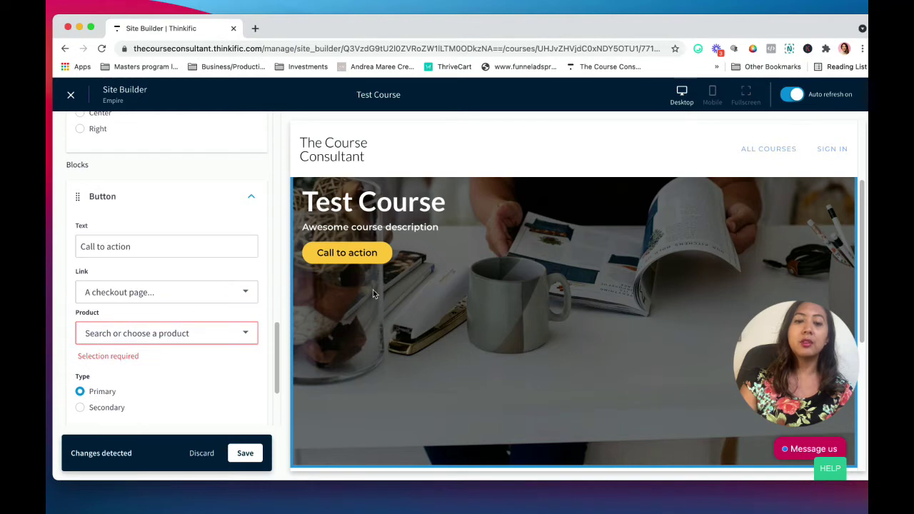
scroll(237, 355, "down", 3)
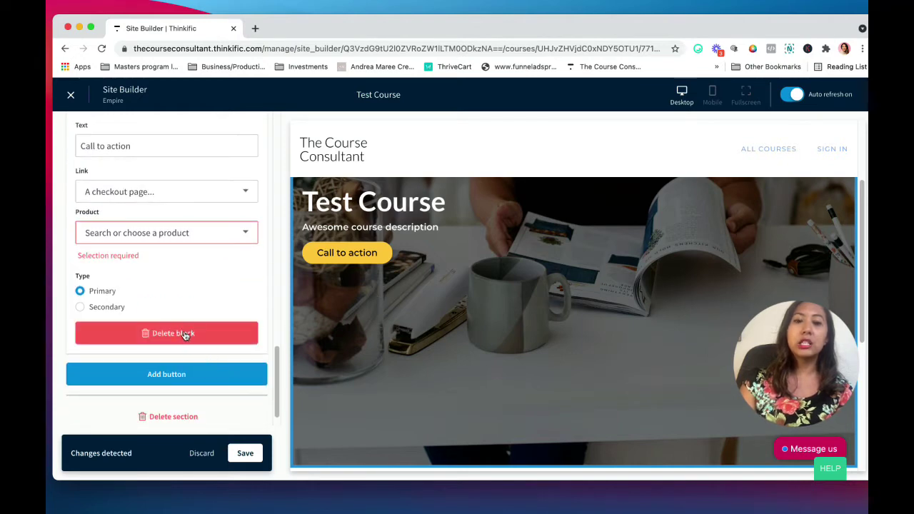
scroll(193, 314, "up", 6)
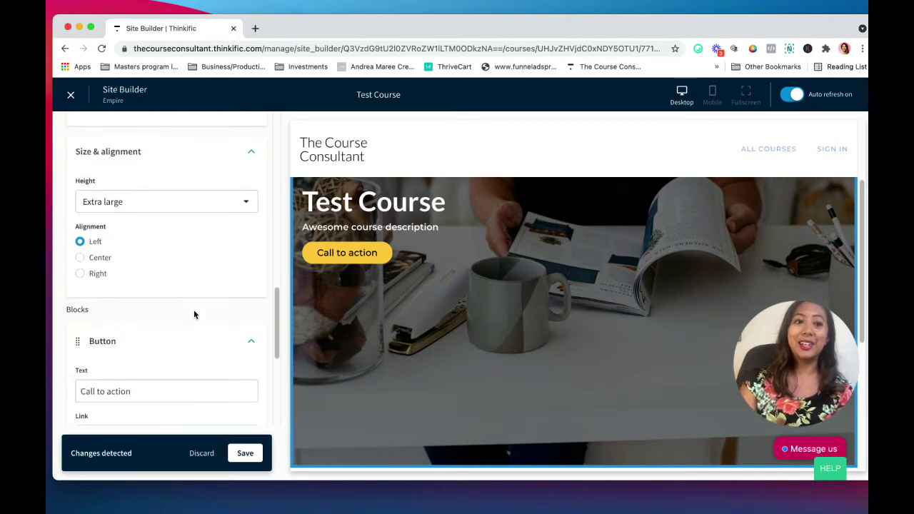
scroll(194, 314, "down", 8)
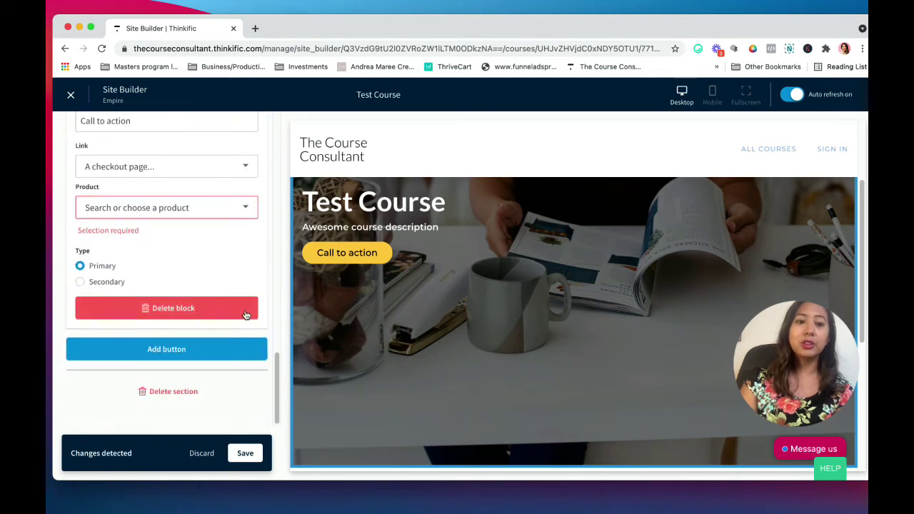
left_click(83, 283)
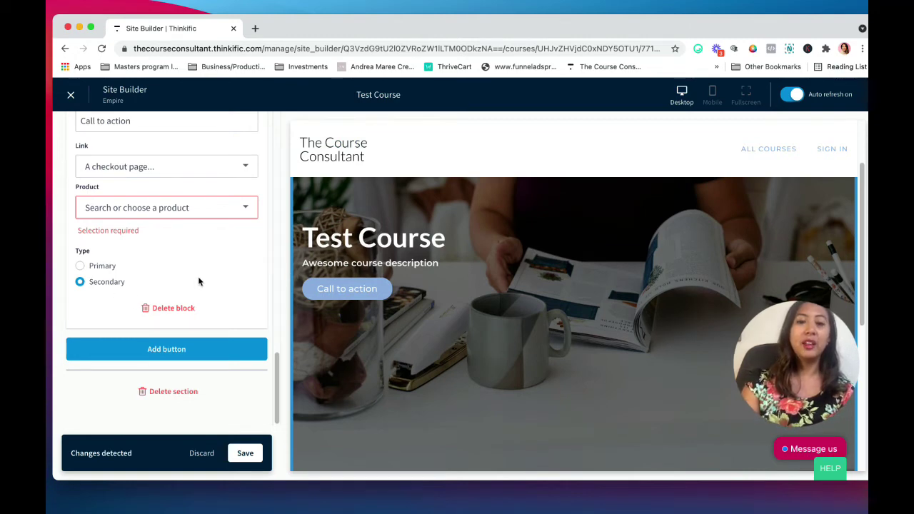
scroll(196, 270, "up", 15)
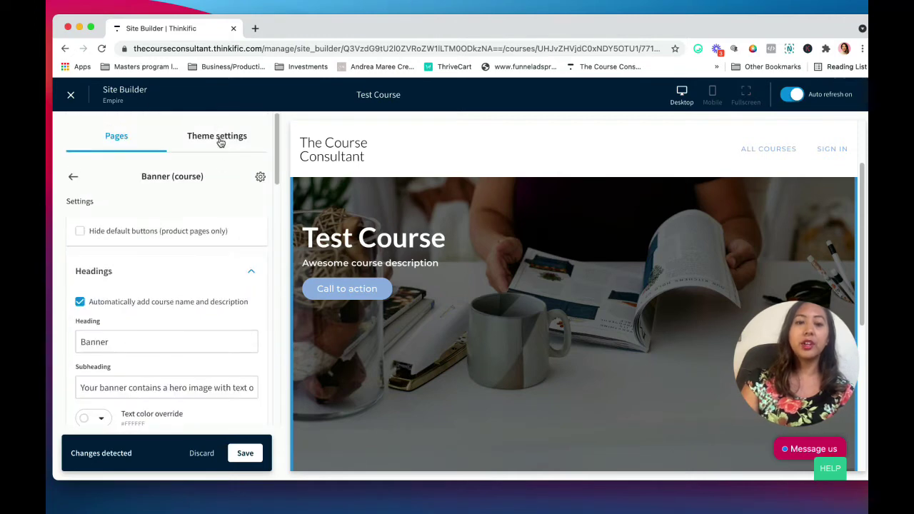
Review the Theme settings Colors, including the secondary button's #98B7E4 Solid background.
left_click(219, 139)
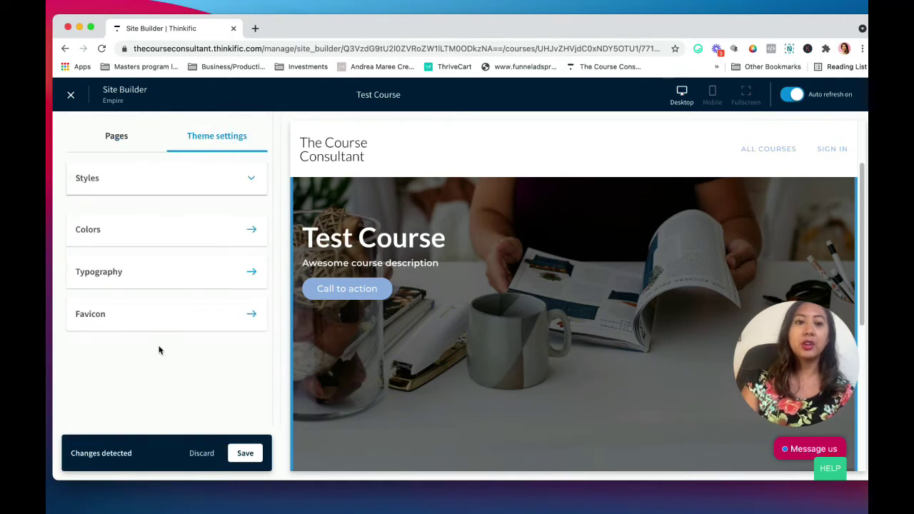
left_click(138, 233)
scroll(196, 346, "down", 5)
scroll(197, 350, "down", 8)
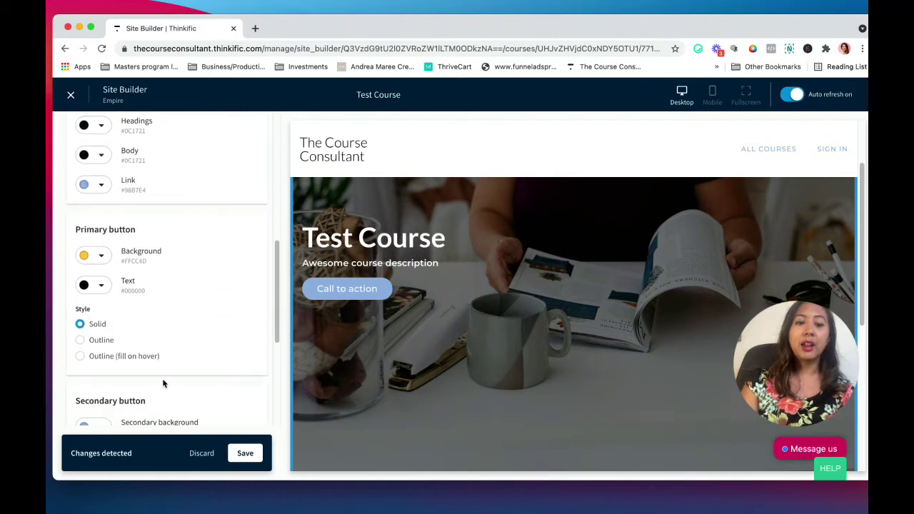
scroll(150, 294, "down", 2)
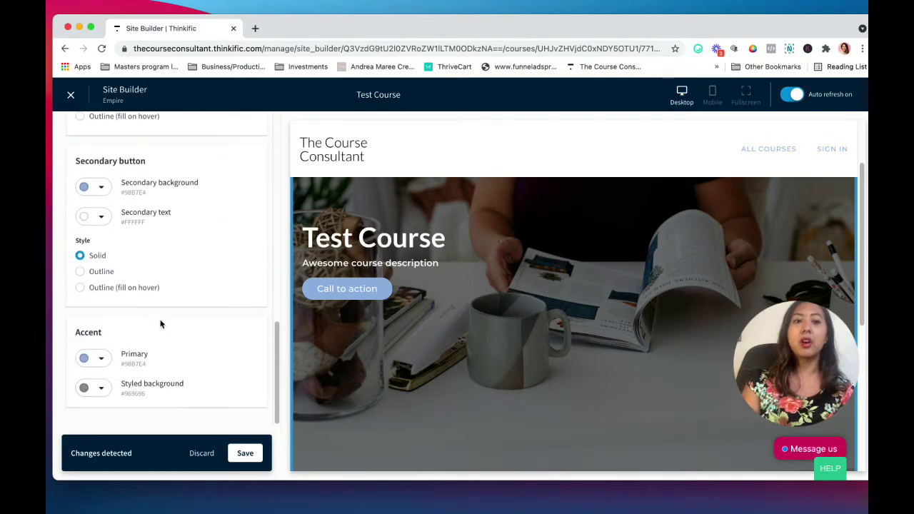
scroll(145, 335, "up", 10)
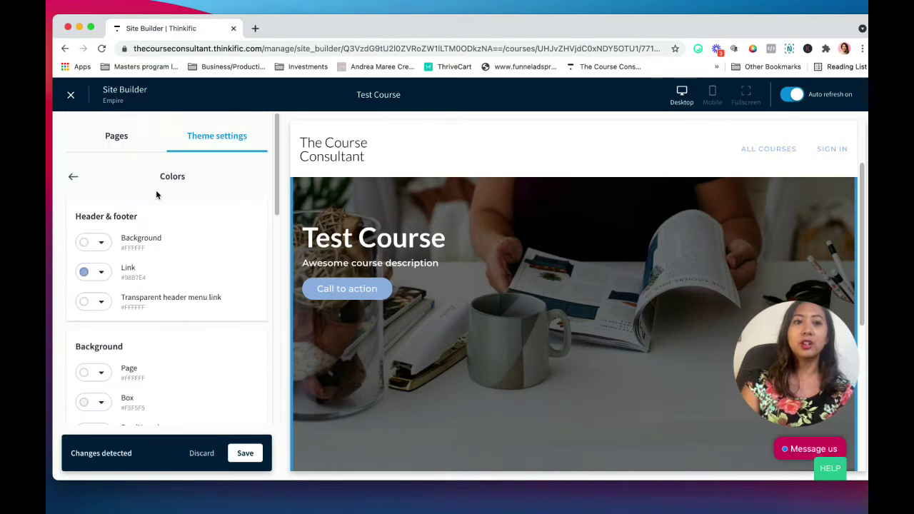
Change the banner button's label from Call to action to Buy Now.
left_click(156, 177)
left_click(220, 331)
scroll(228, 300, "down", 1)
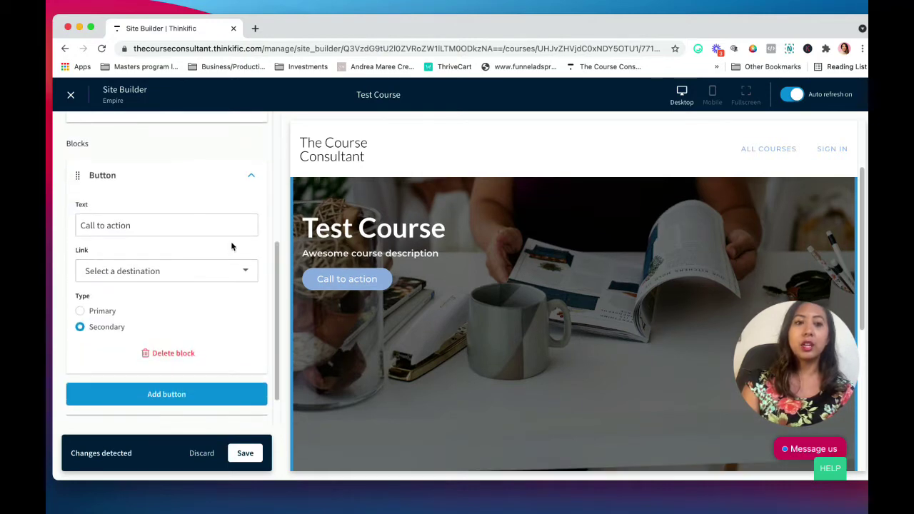
left_click_drag(134, 225, 65, 223)
type("Buy Now")
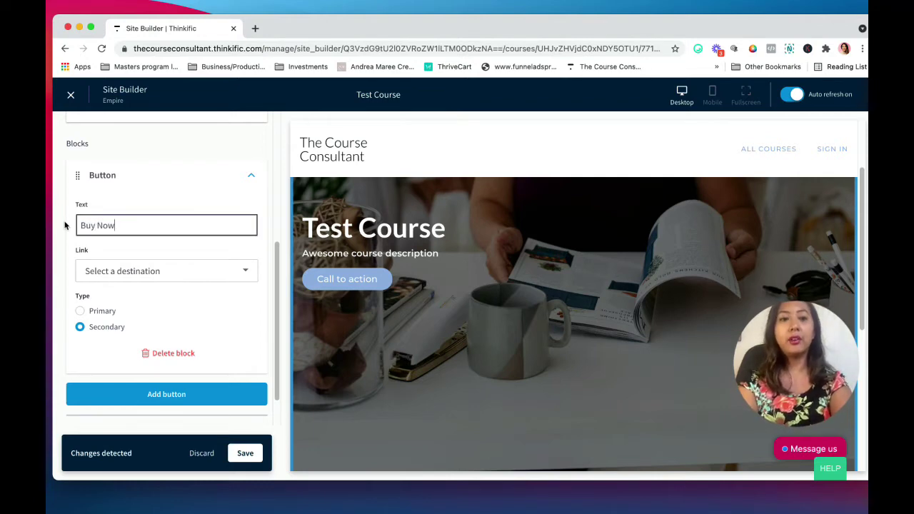
Link the button to the 5 Day Course Creation Challenge checkout at Default - $39.00.
left_click(170, 271)
left_click(152, 339)
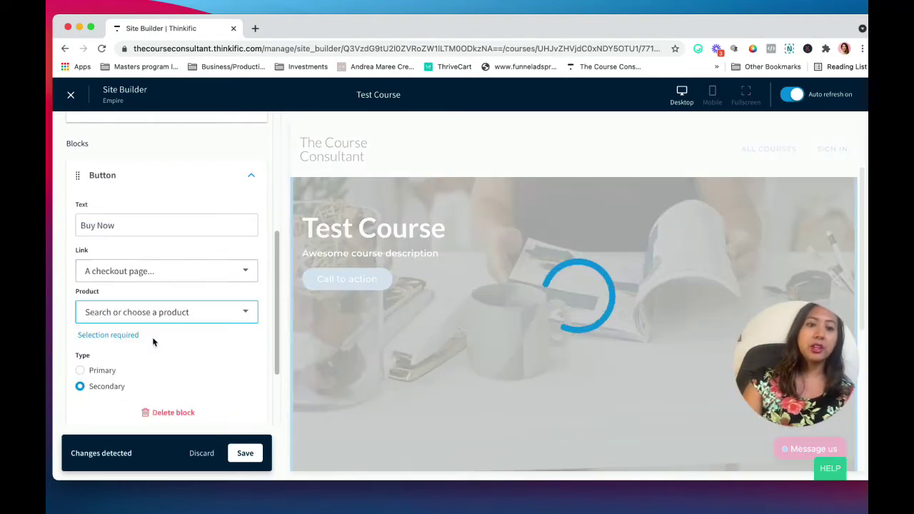
left_click(183, 315)
left_click(137, 404)
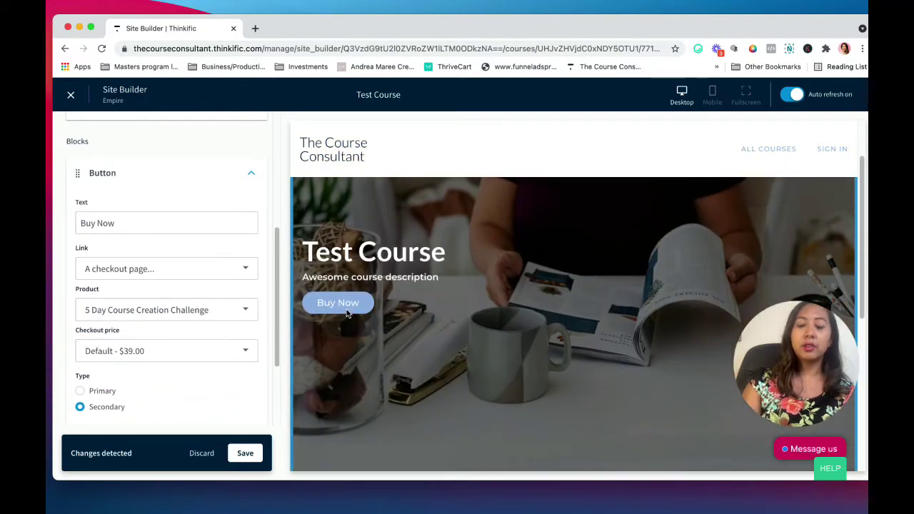
scroll(200, 369, "down", 3)
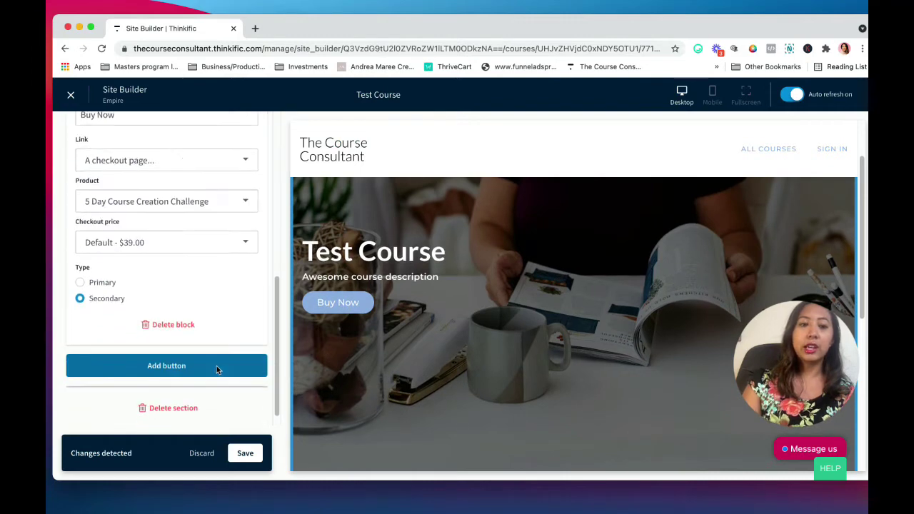
scroll(216, 366, "down", 1)
scroll(429, 364, "down", 5)
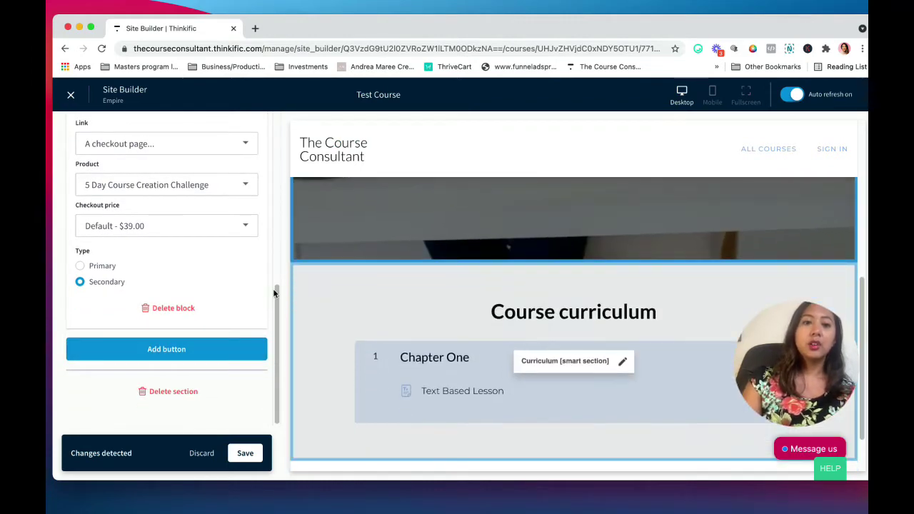
Open the Curriculum smart section's settings from the page preview.
scroll(414, 295, "up", 2)
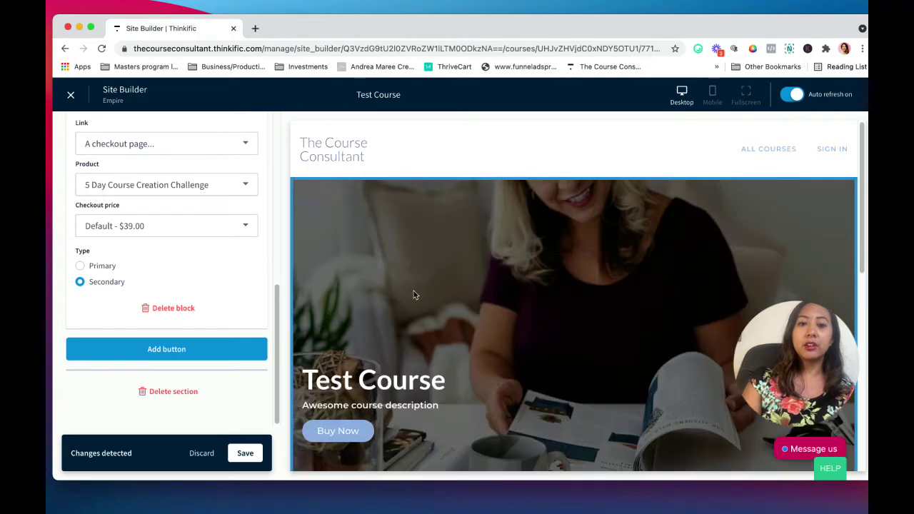
scroll(398, 409, "down", 5)
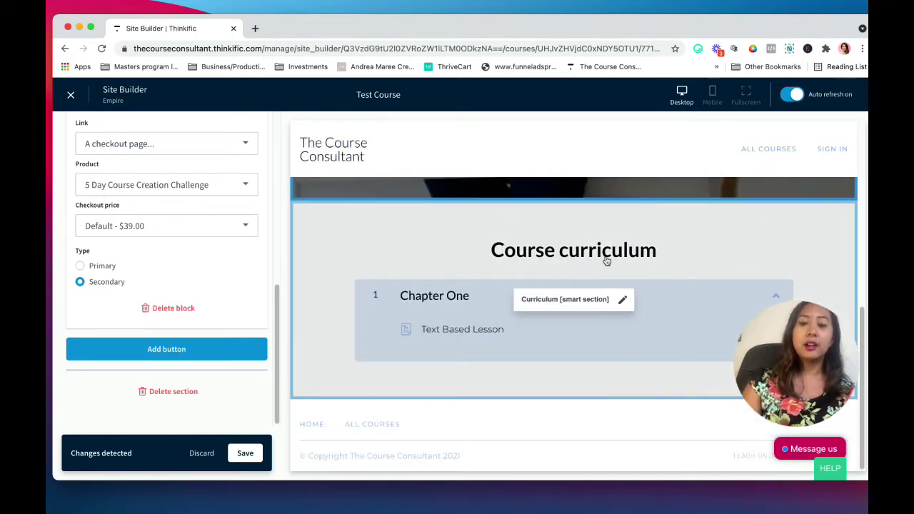
left_click(608, 302)
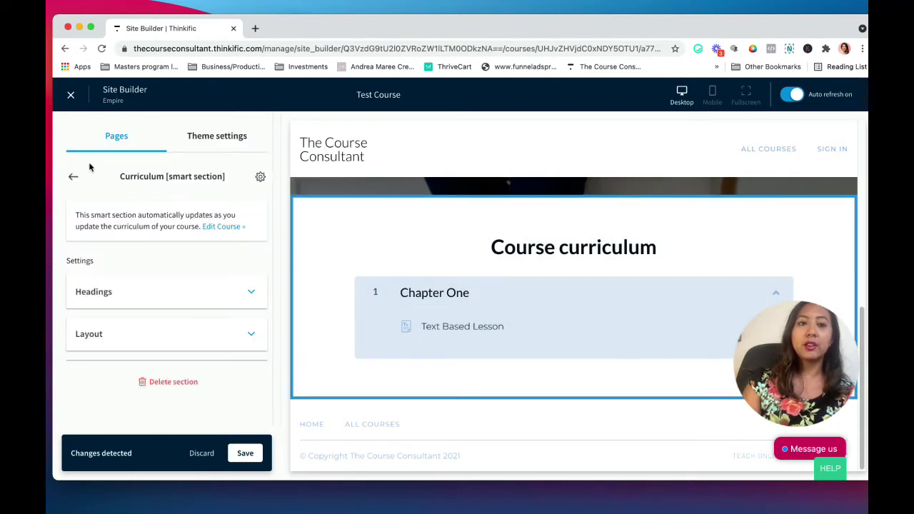
left_click(74, 179)
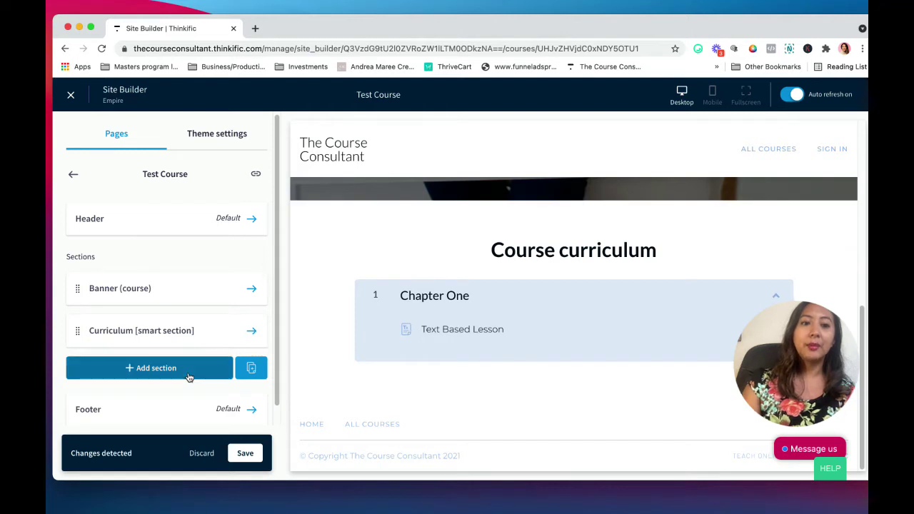
left_click(250, 333)
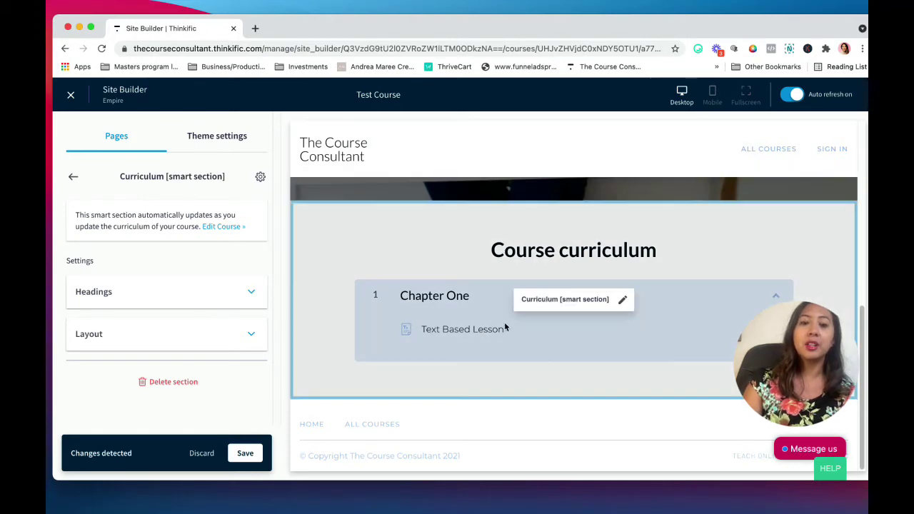
Review the curriculum Layout options, Collapsed by default on, then return to the section list.
scroll(593, 285, "up", 5)
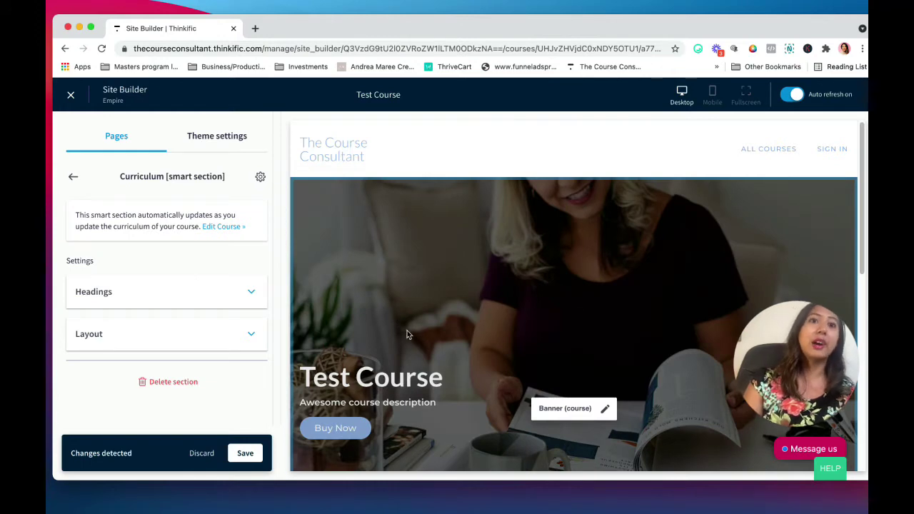
scroll(407, 331, "down", 1)
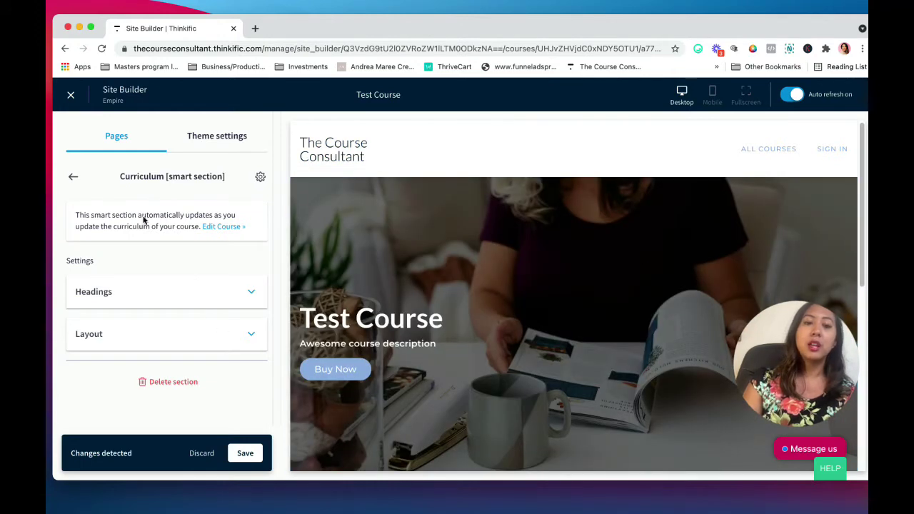
left_click(138, 332)
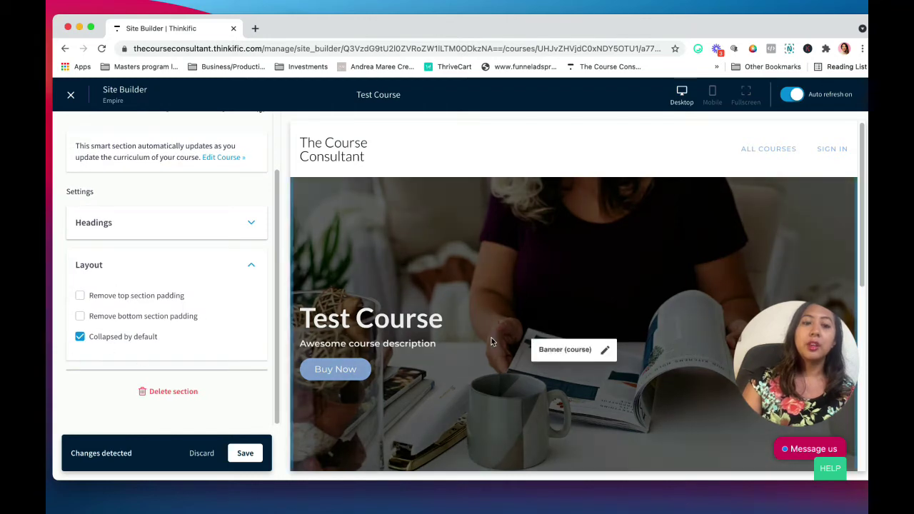
scroll(500, 342, "down", 5)
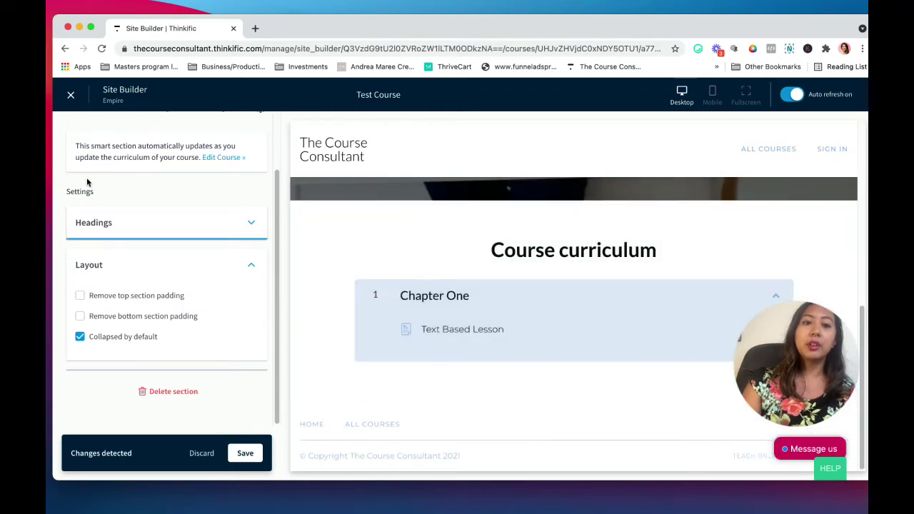
scroll(149, 214, "up", 2)
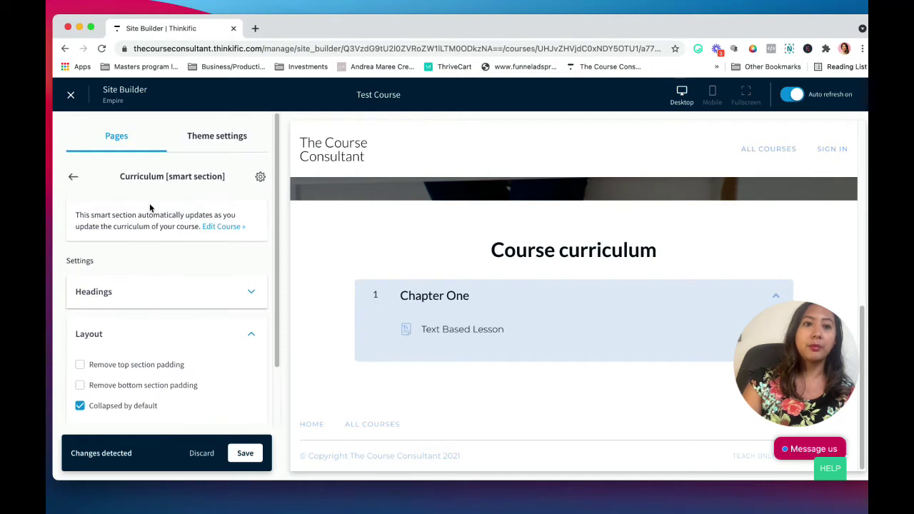
left_click(74, 178)
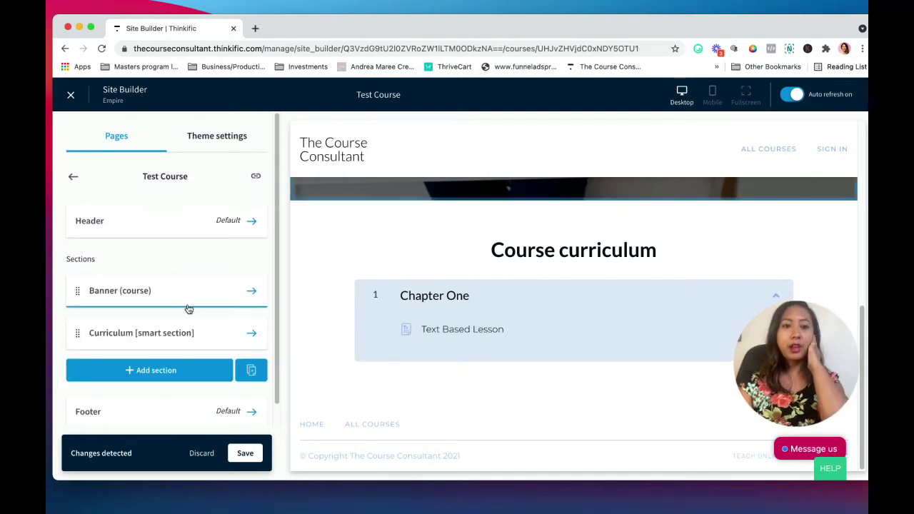
scroll(189, 309, "down", 1)
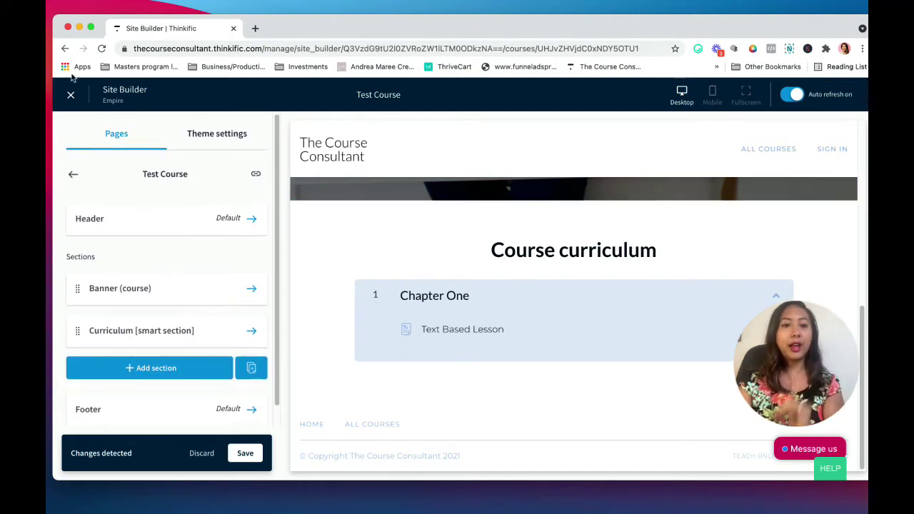
Open the Add a new section dialog and browse its types down to Text & Media, Upsells and Video.
left_click(162, 372)
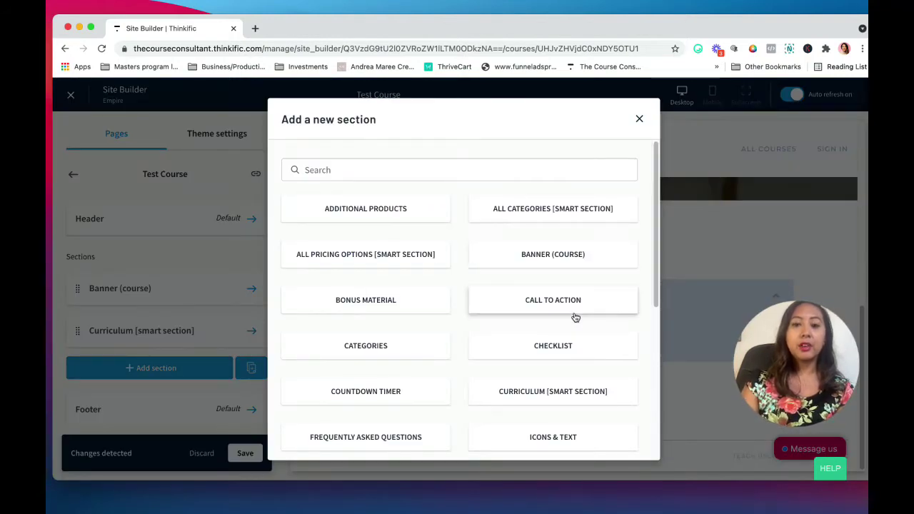
scroll(445, 389, "down", 5)
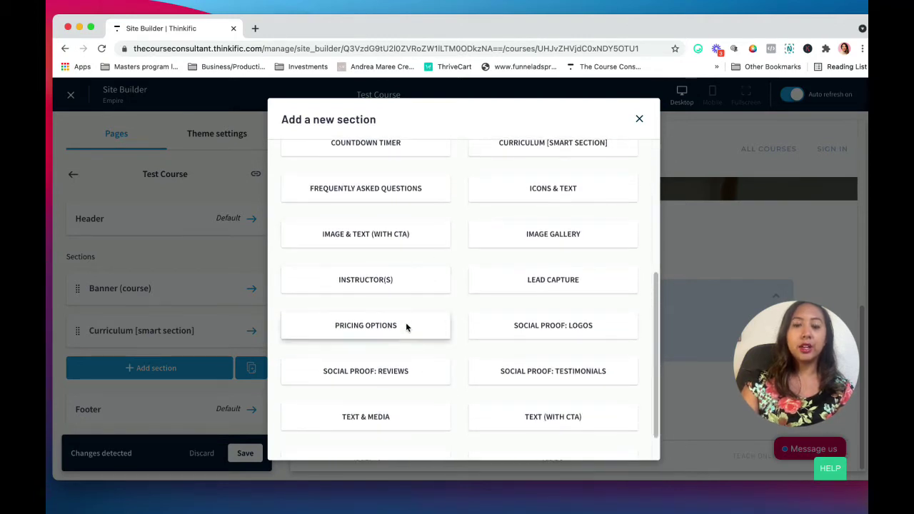
scroll(406, 329, "down", 1)
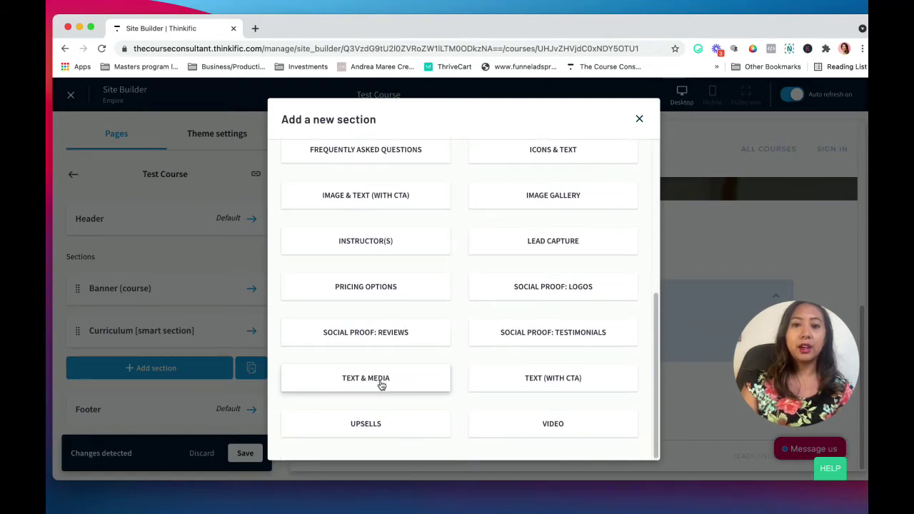
Add a Text & media section to the course page.
left_click(366, 380)
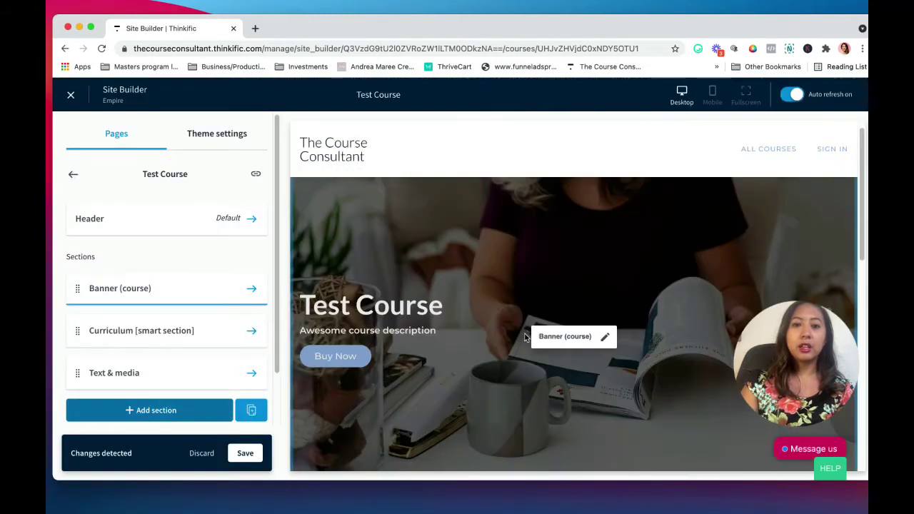
scroll(525, 334, "down", 10)
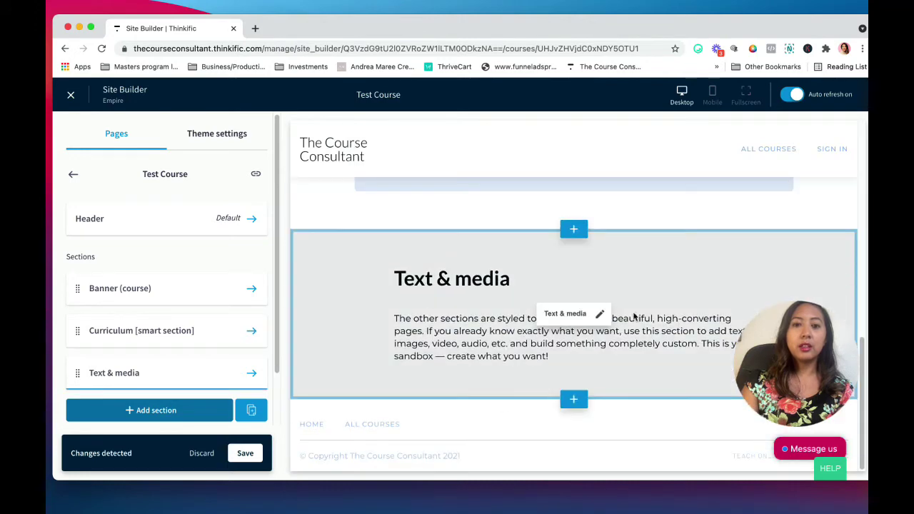
left_click(575, 232)
left_click(641, 118)
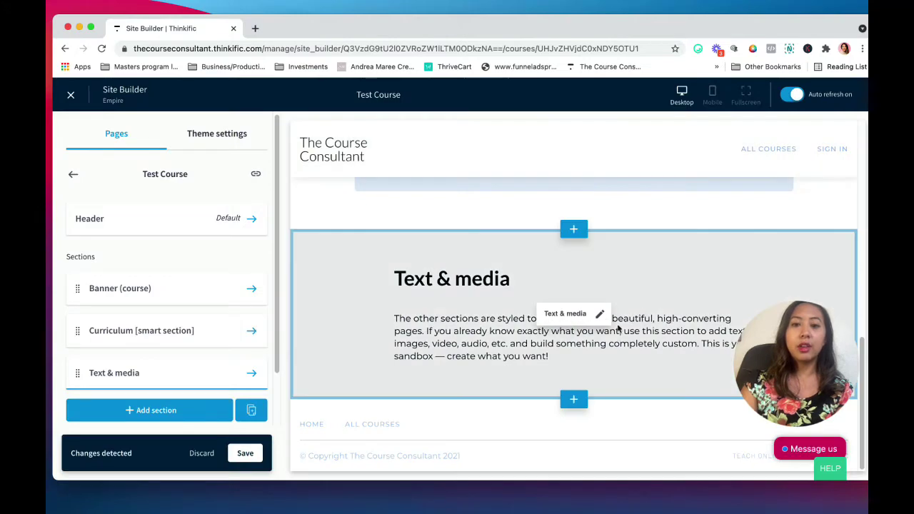
left_click(574, 401)
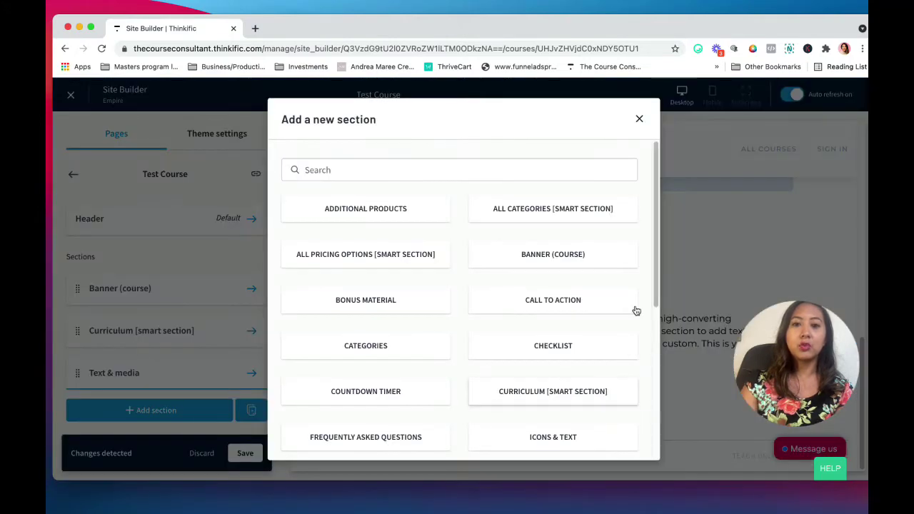
left_click(637, 120)
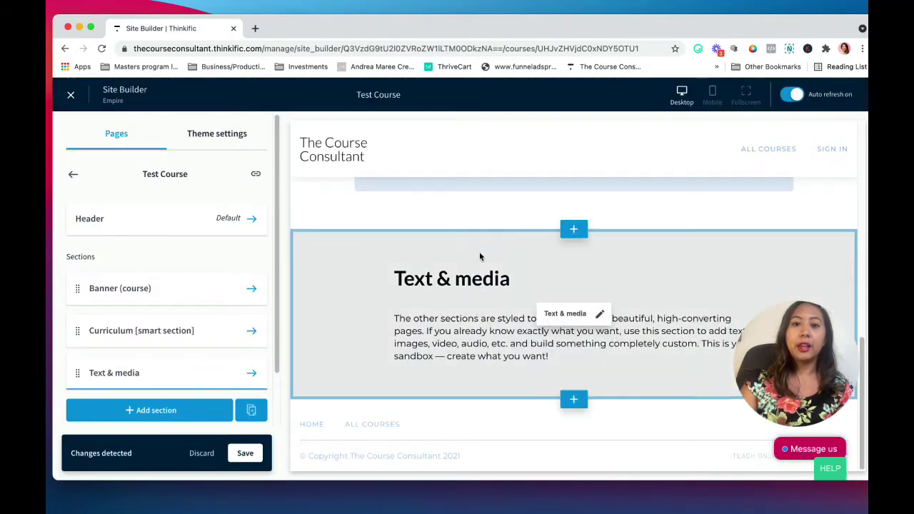
left_click(498, 172)
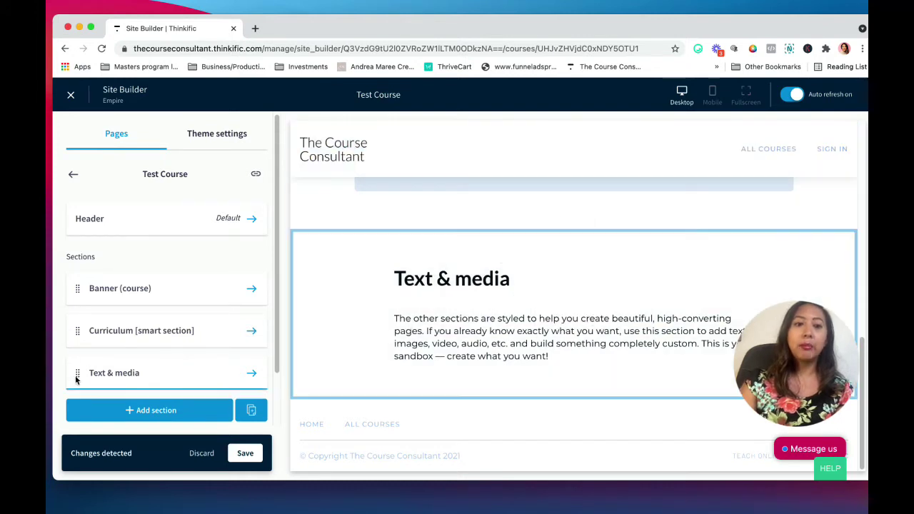
Move Text & media between Banner and Curriculum and open its settings.
left_click_drag(73, 378, 75, 330)
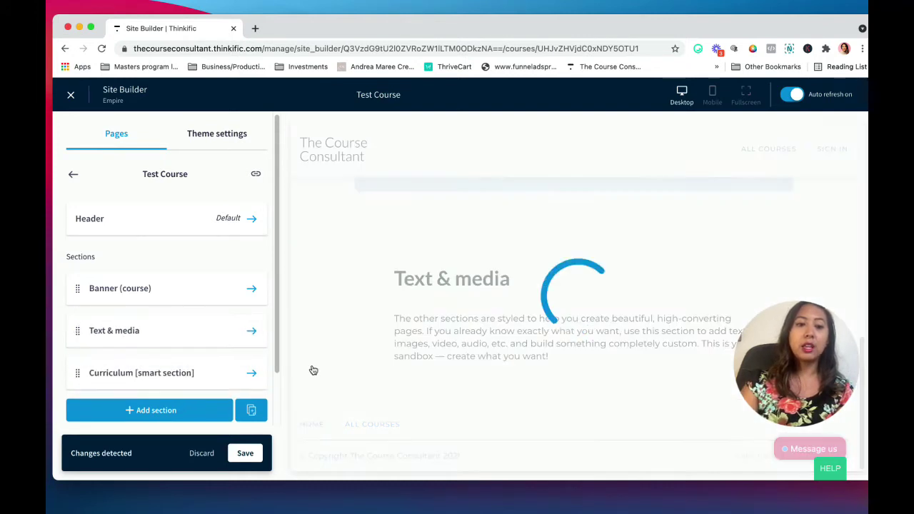
scroll(636, 308, "down", 5)
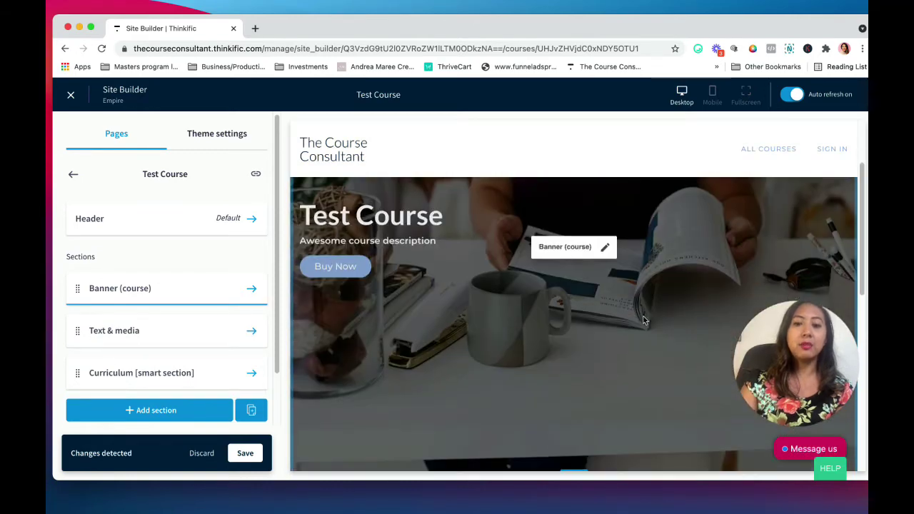
scroll(646, 293, "down", 2)
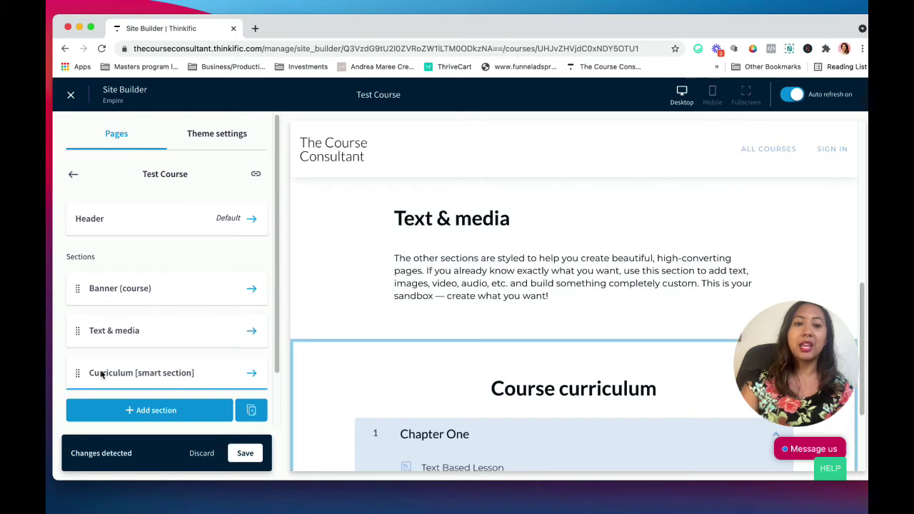
left_click(251, 333)
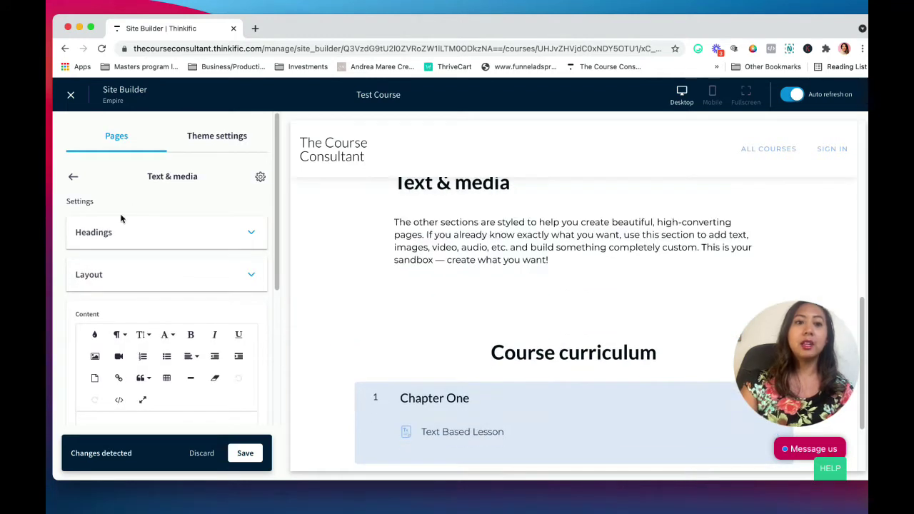
Replace the Text & media heading text with 'Buy My Amazing Course'.
left_click(214, 234)
scroll(138, 235, "down", 1)
left_click_drag(146, 231, 62, 234)
type("Buy")
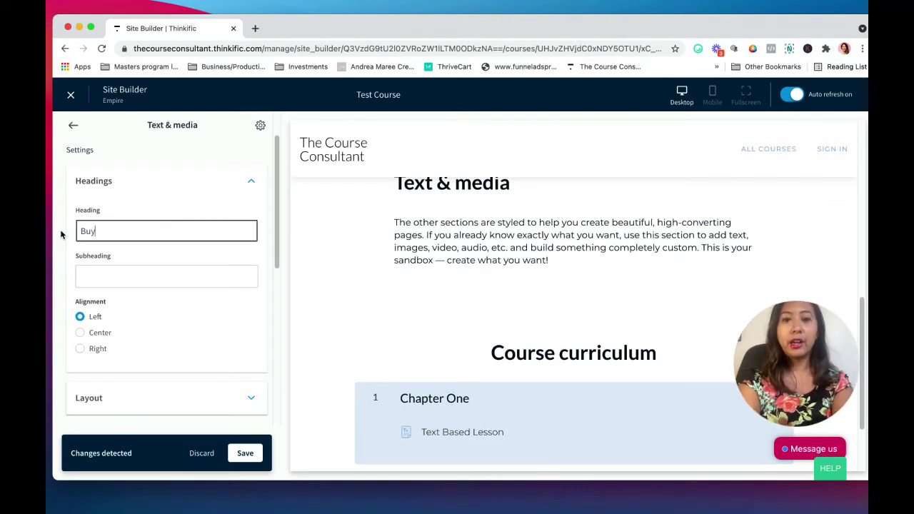
type(" My Amazing Course")
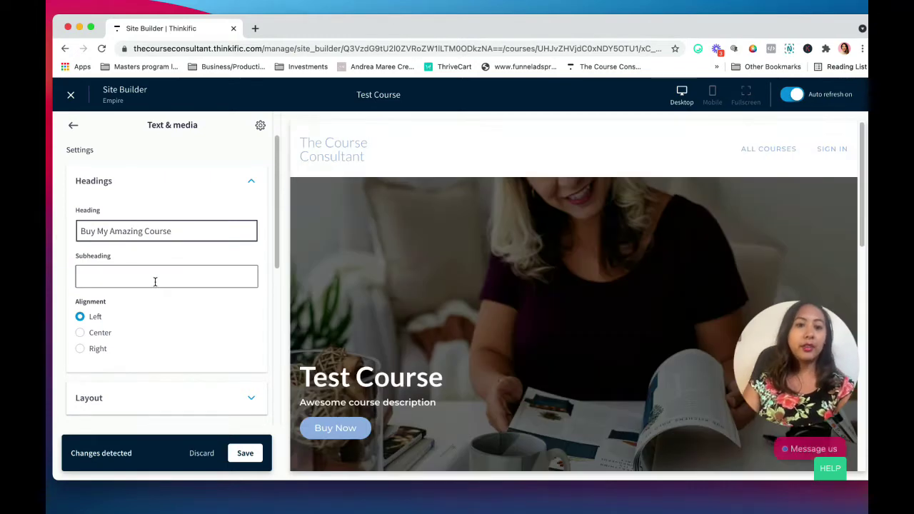
Replace the placeholder body with a question about not seeing results from social media.
scroll(235, 351, "down", 5)
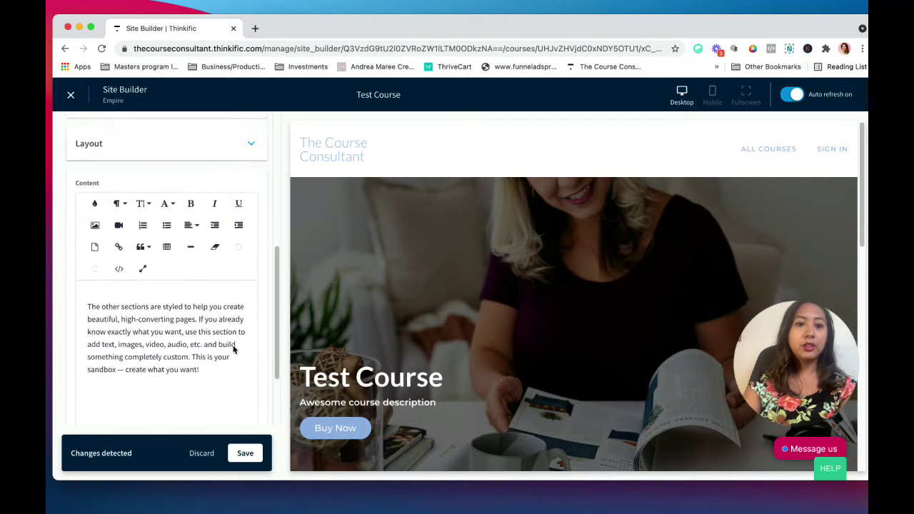
left_click_drag(225, 354, 87, 285)
scroll(596, 367, "down", 5)
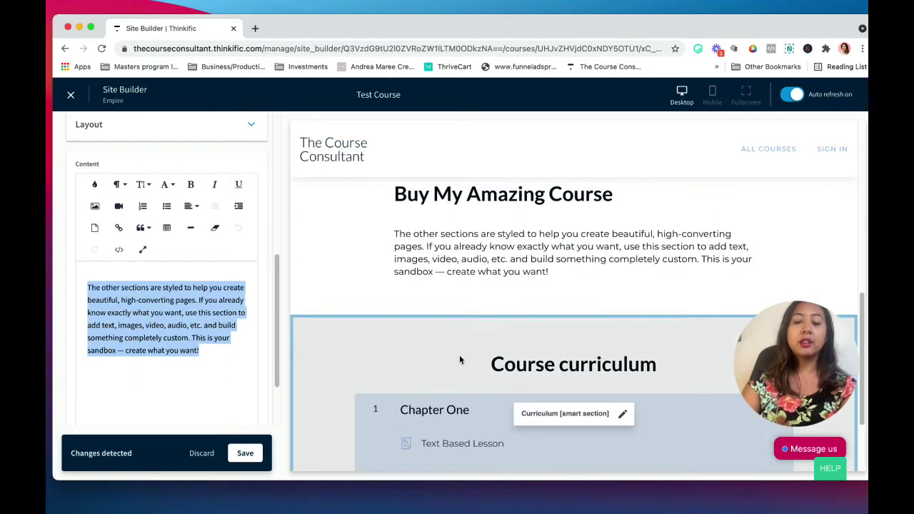
key("BackSpace")
type("Have you ever wondere")
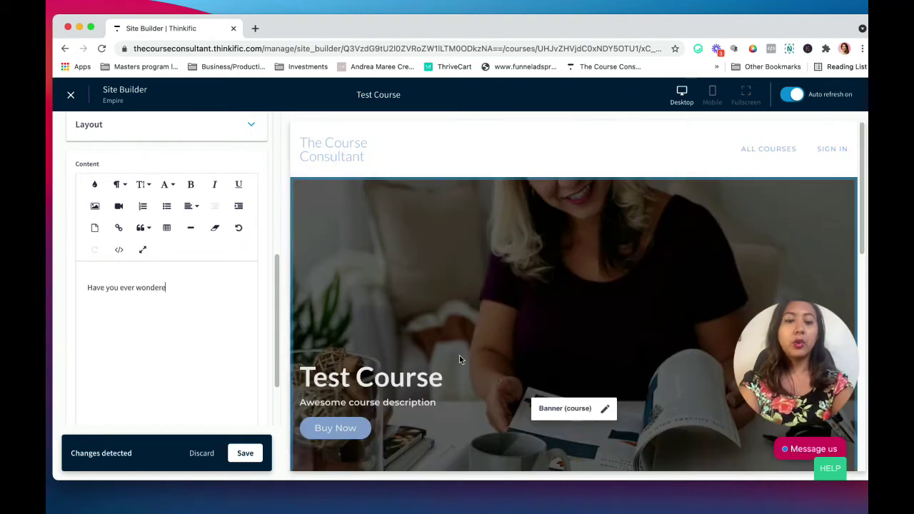
type("d why you're not seeing the s")
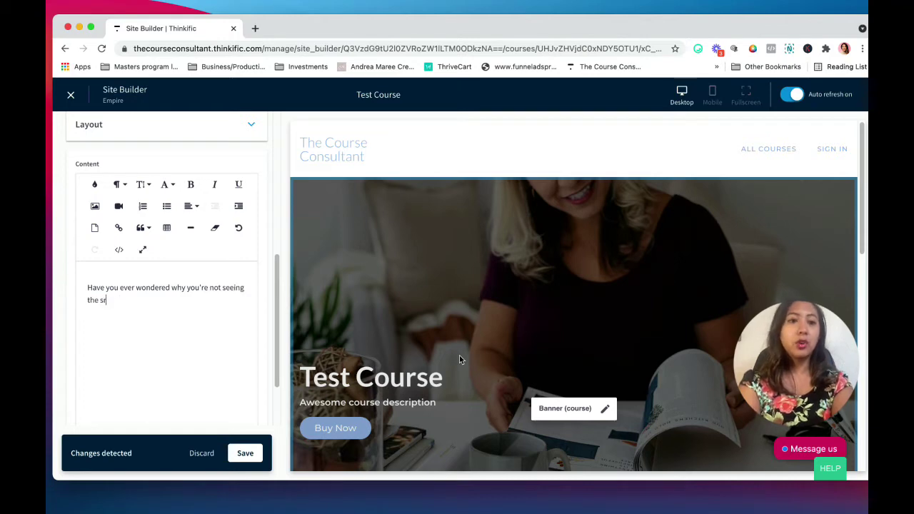
type("esults with your social media")
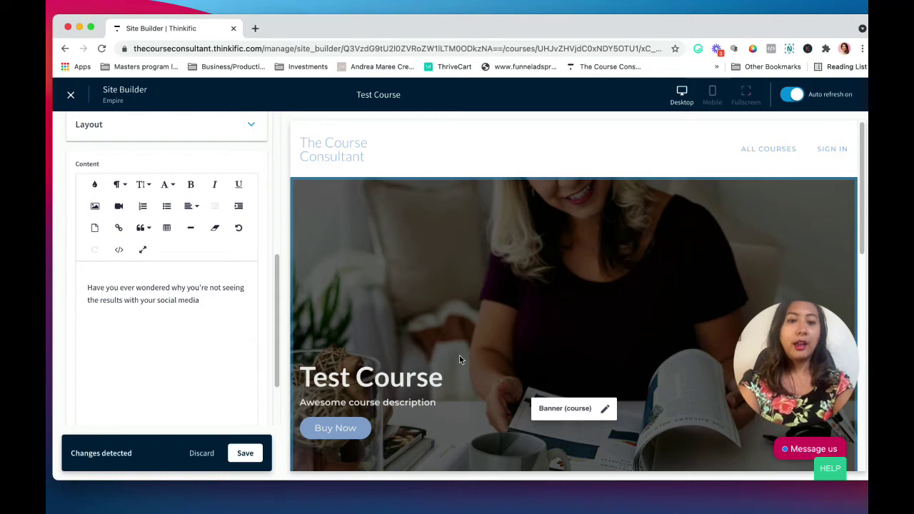
type("?")
key("Return")
Add three bulleted pain points below the question and save the page.
left_click(167, 206)
type("You're str")
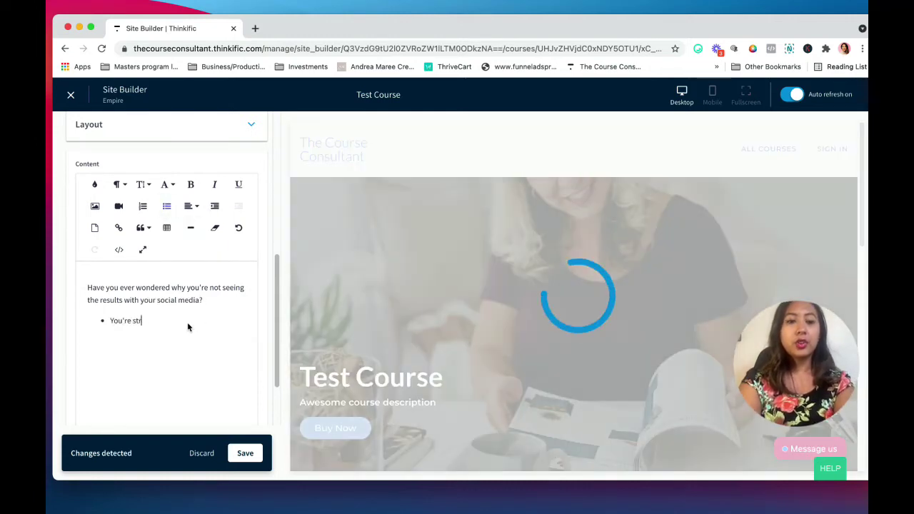
type("uggling s")
type("o see the growth and (")
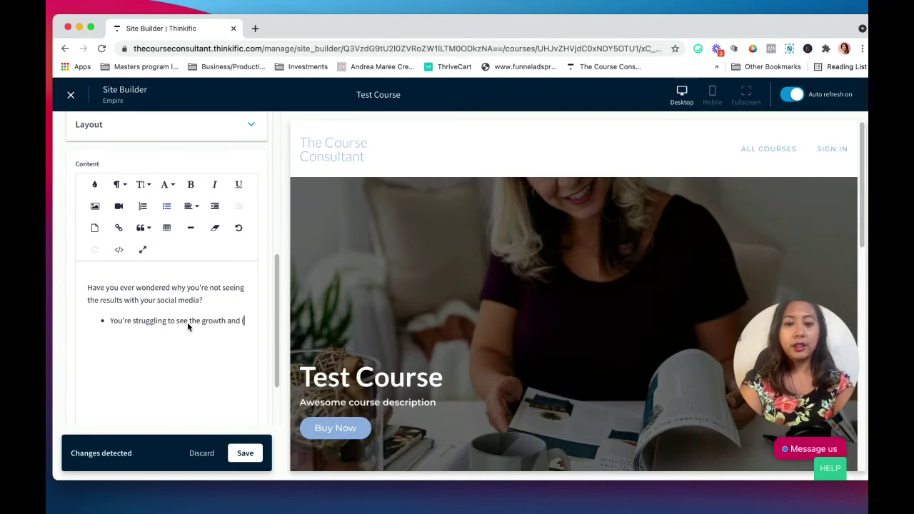
key("BackSpace")
type("*ahem* sal")
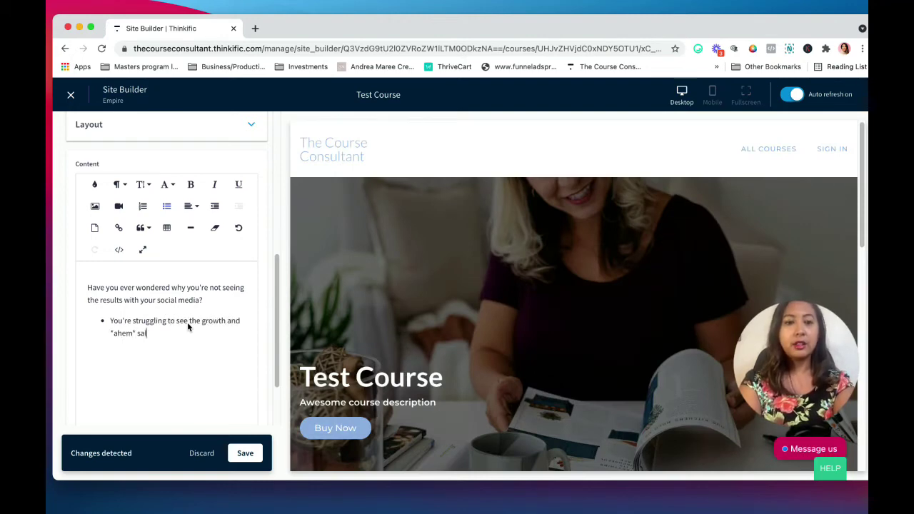
type("es that you'")
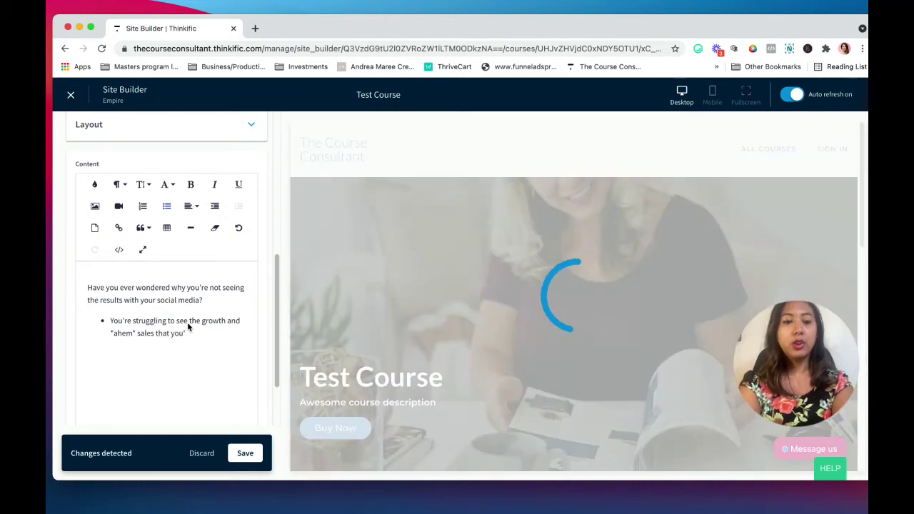
type(" thought the ")
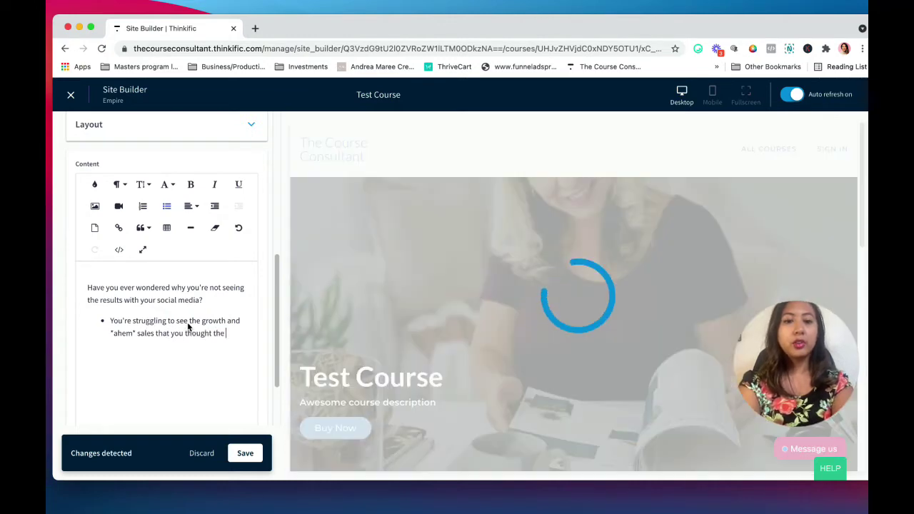
type("gurus would tell you")
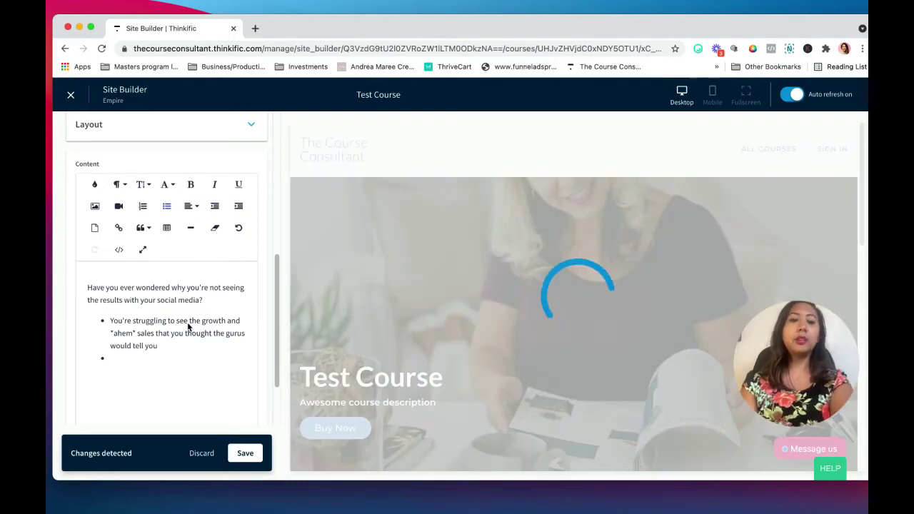
type("Paint point 2")
key("Return")
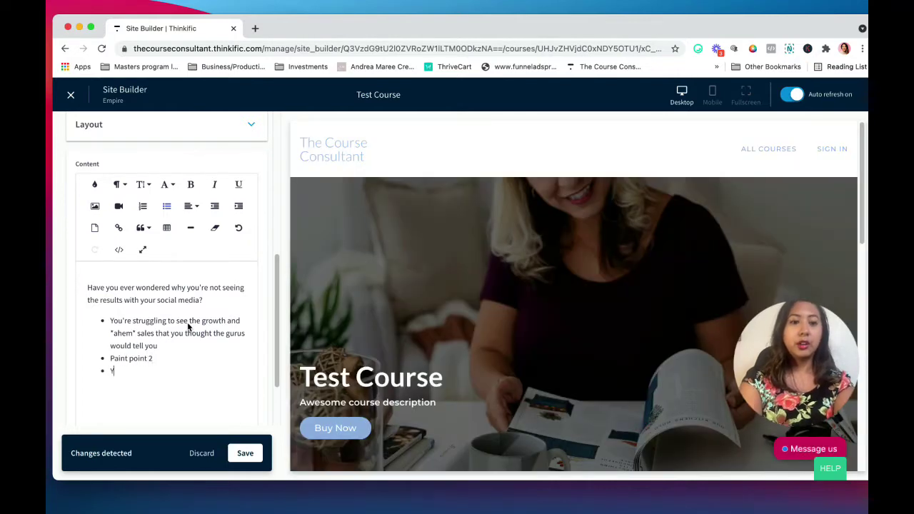
type("You and pain poi")
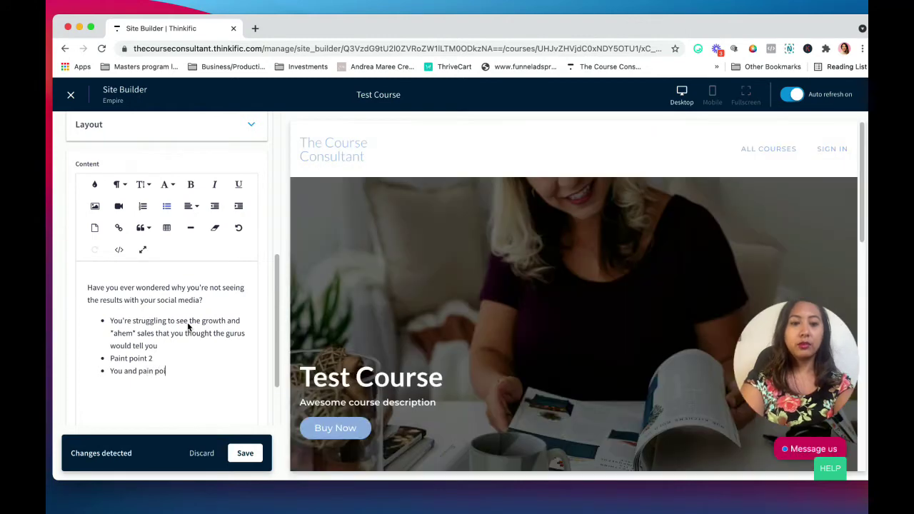
type("nt three")
key("Return")
key("Return")
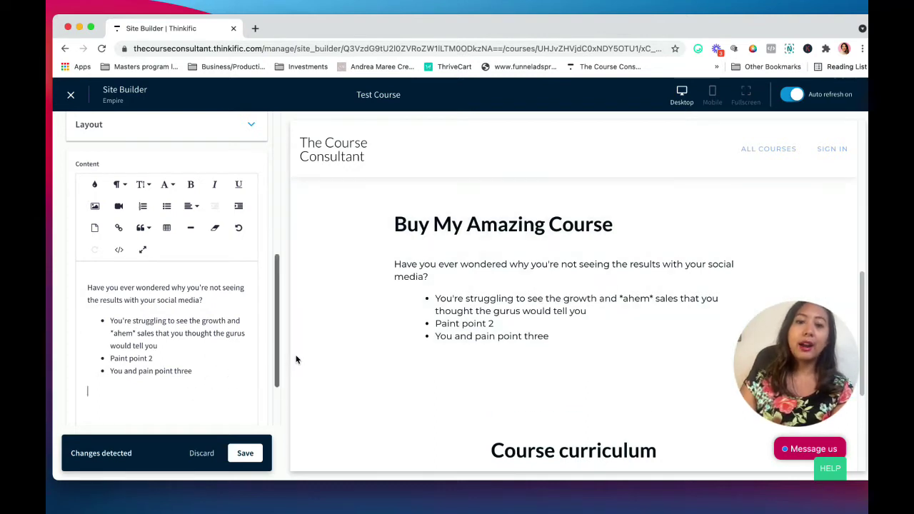
scroll(594, 405, "down", 3)
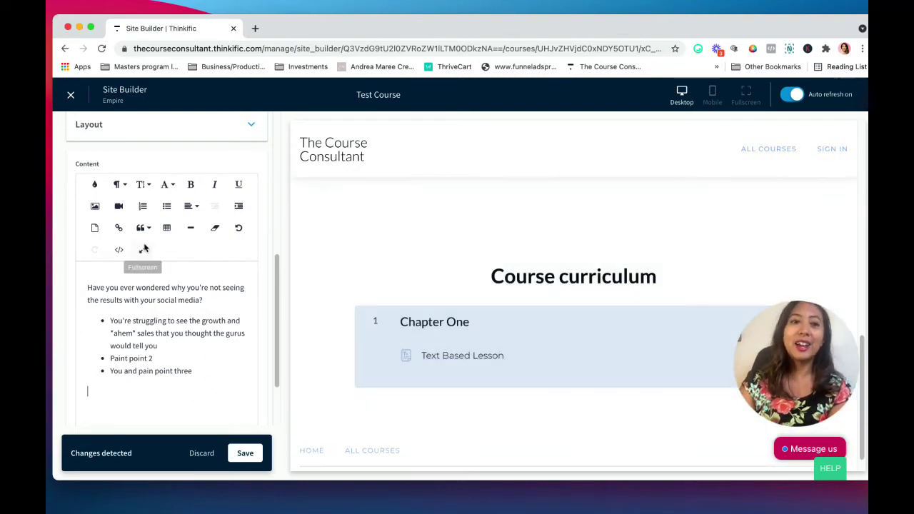
scroll(207, 279, "up", 5)
scroll(257, 328, "down", 6)
scroll(229, 350, "up", 8)
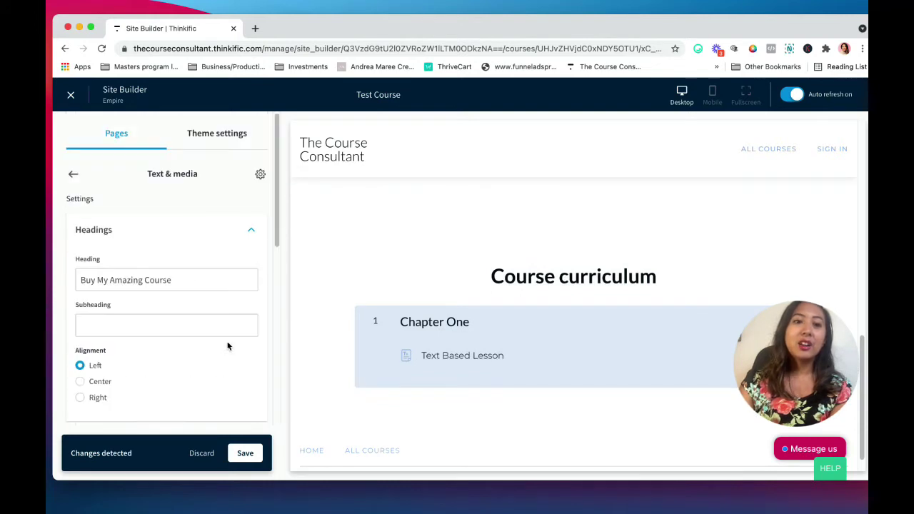
scroll(860, 359, "down", 1)
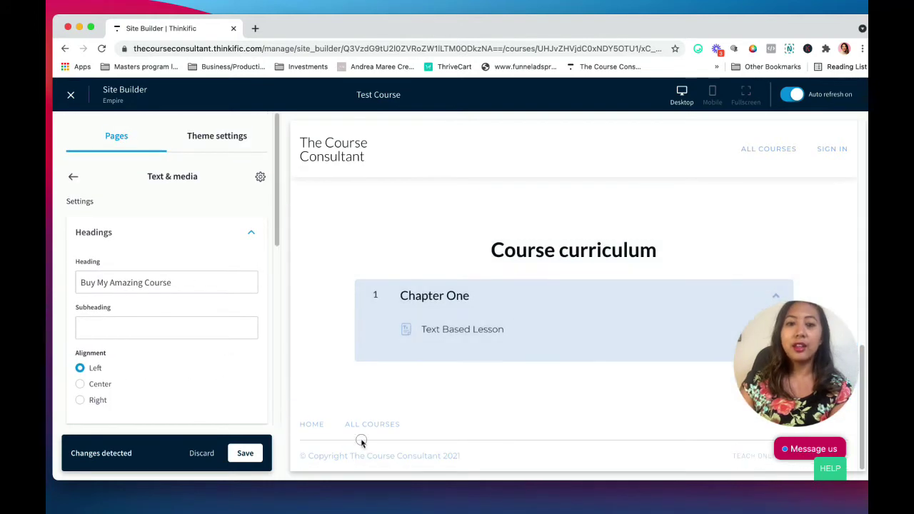
left_click(245, 453)
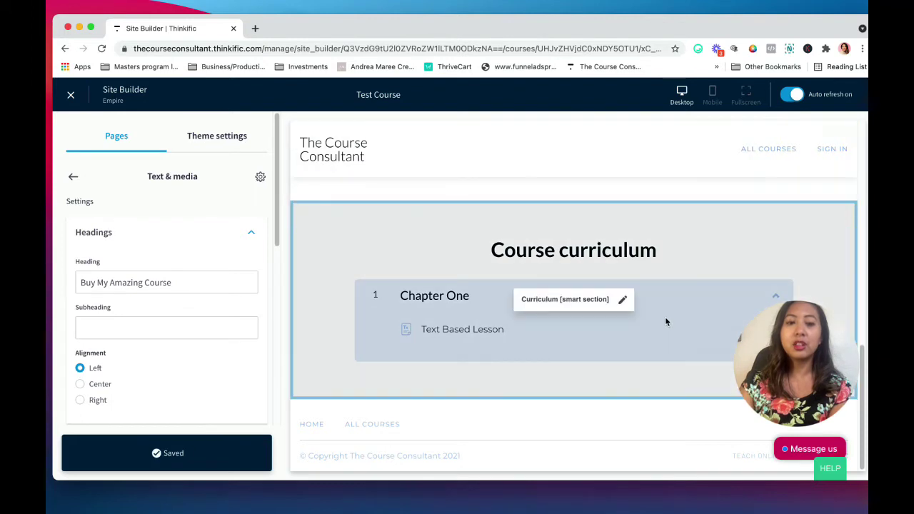
Add a Checklist section and give its item a plain check icon.
left_click(73, 176)
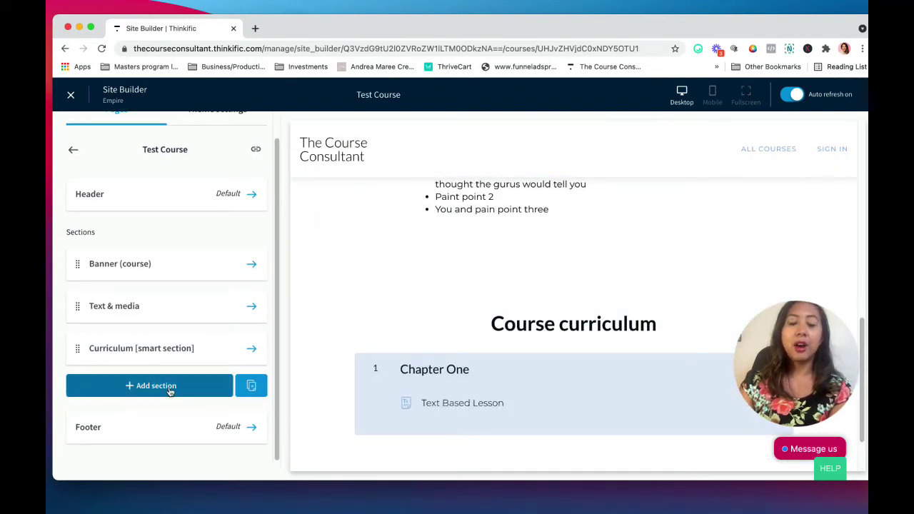
left_click(171, 386)
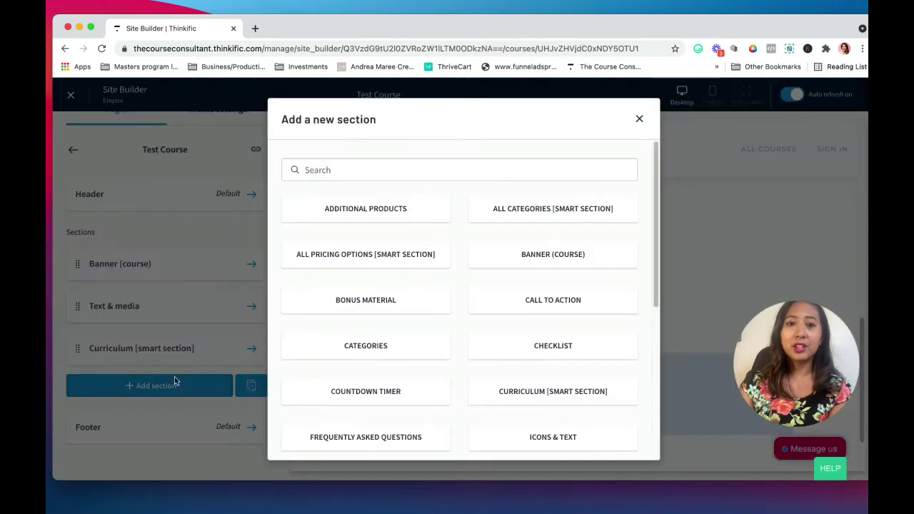
left_click(553, 343)
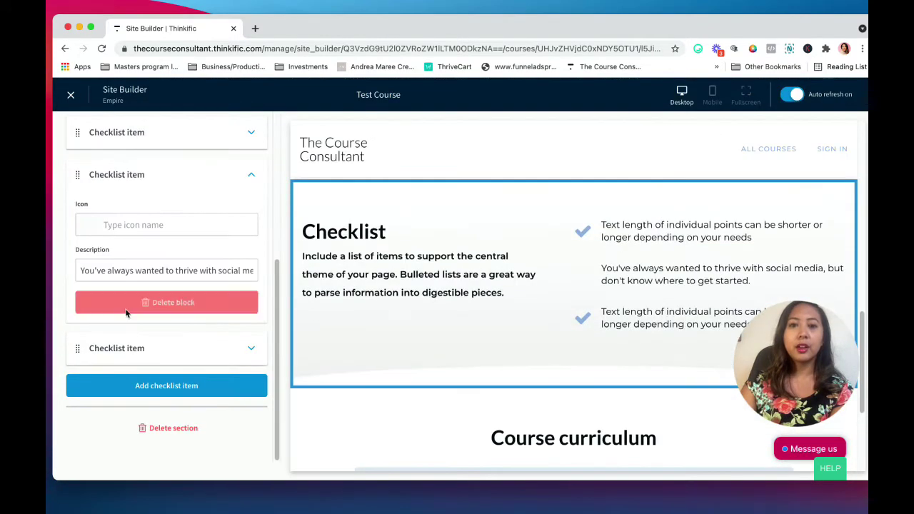
scroll(149, 229, "up", 1)
left_click(147, 246)
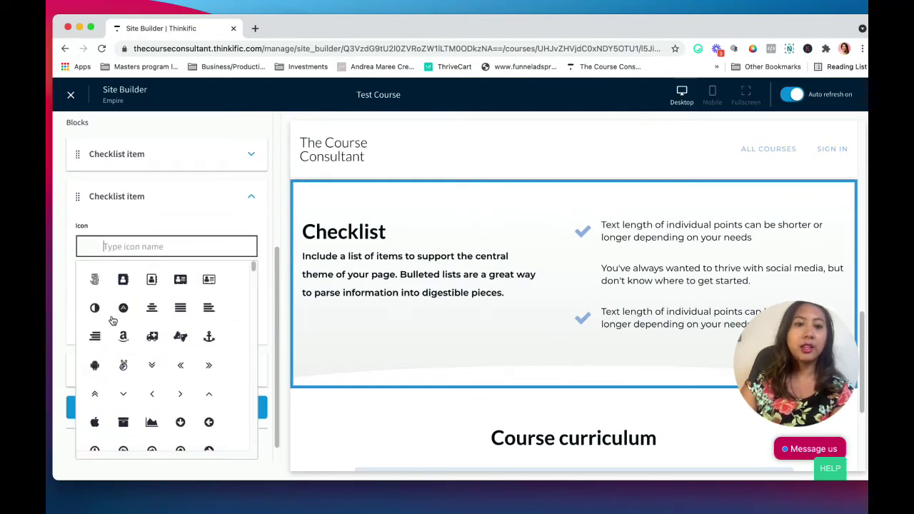
type("check")
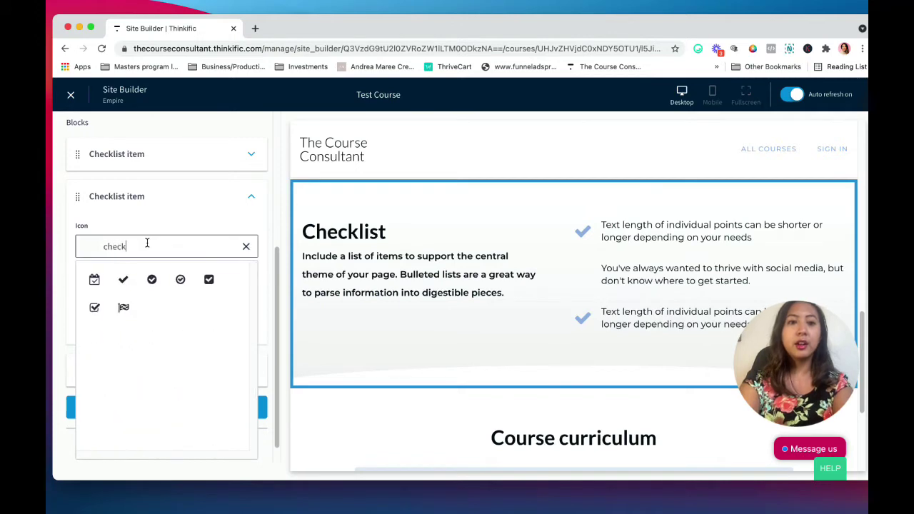
left_click(123, 280)
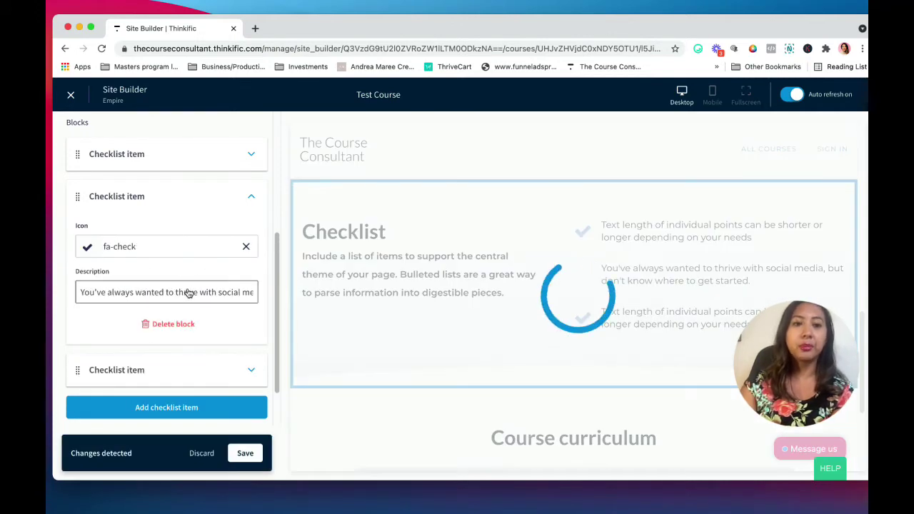
Rewrite the first checklist point as the solopreneur step-by-step-help sentence and save.
scroll(152, 247, "up", 1)
scroll(251, 295, "up", 3)
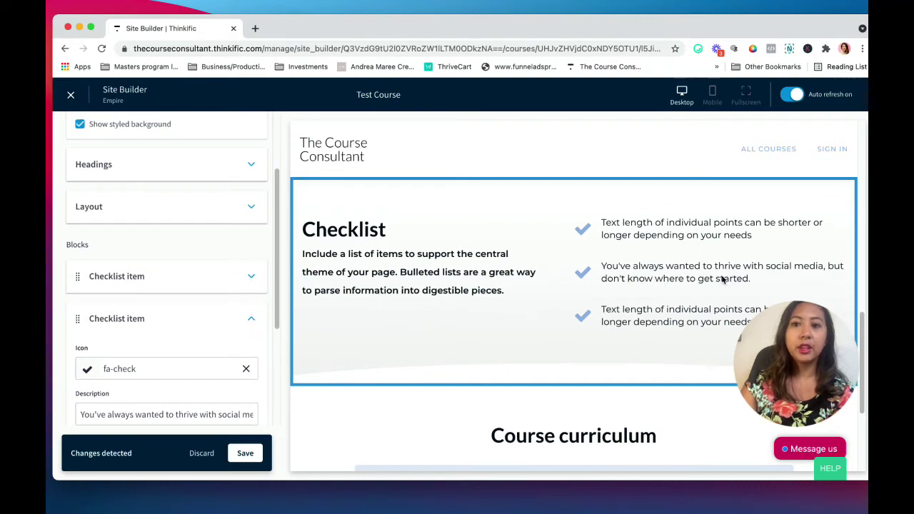
left_click_drag(598, 267, 800, 287)
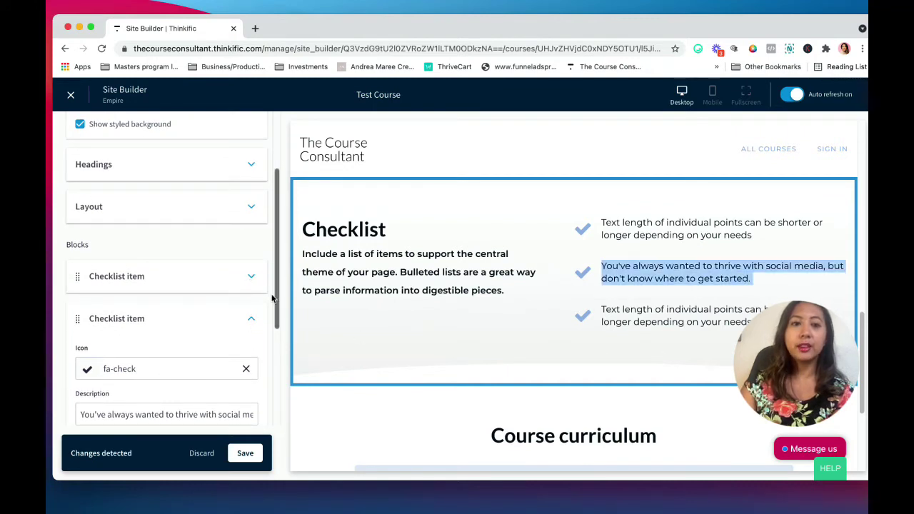
left_click(251, 276)
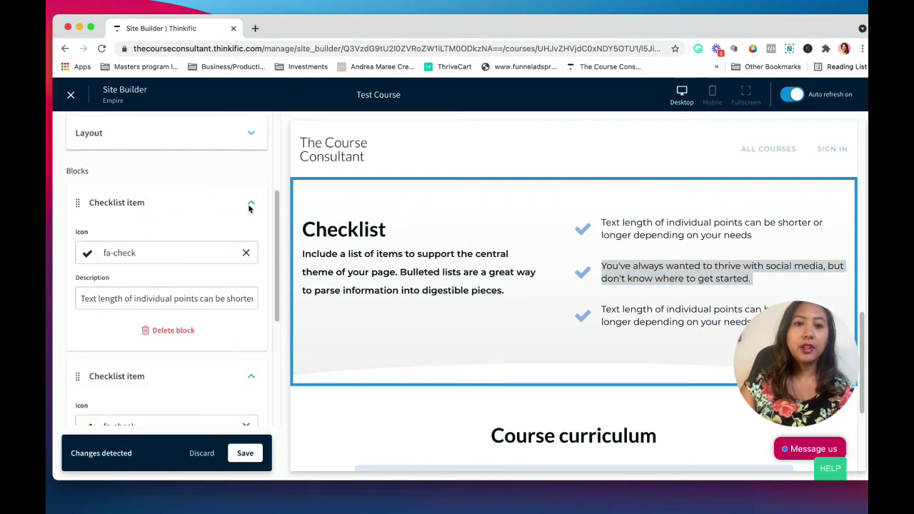
left_click_drag(81, 299, 301, 303)
type("T")
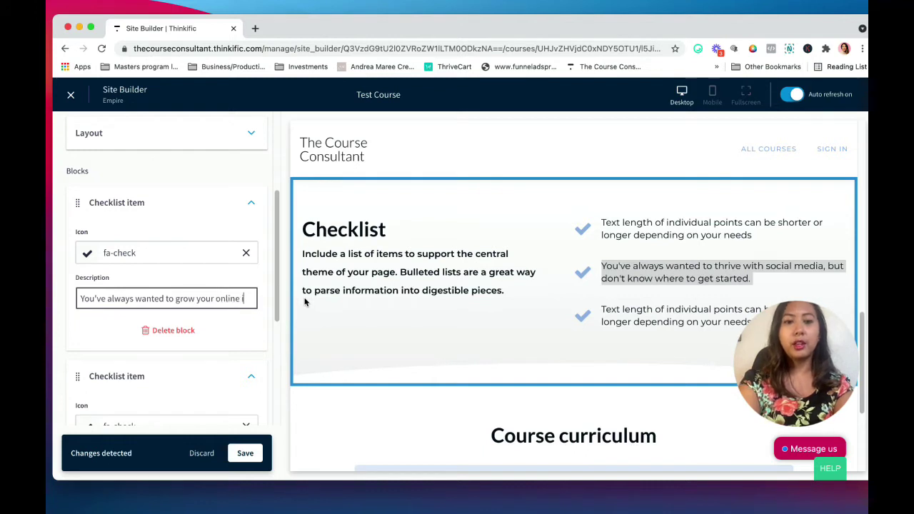
type("ncome as a so")
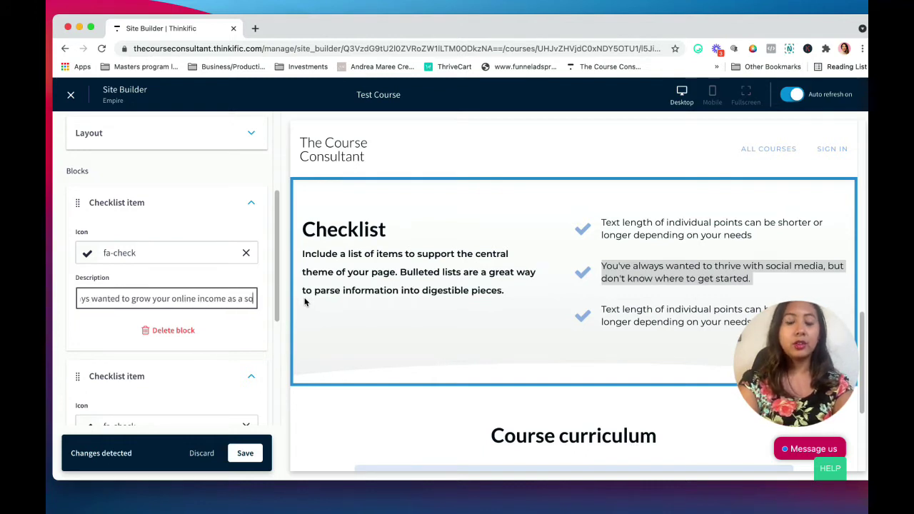
type("lopreneur, bu")
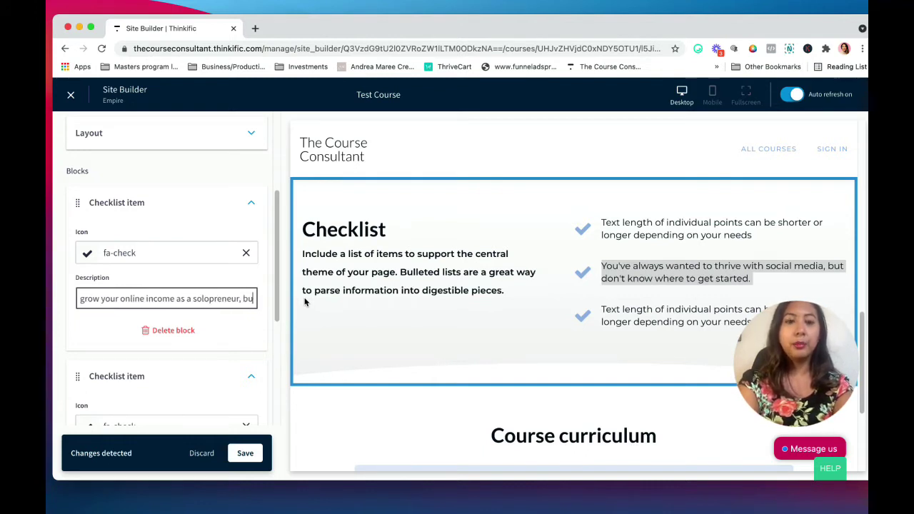
type("t need s")
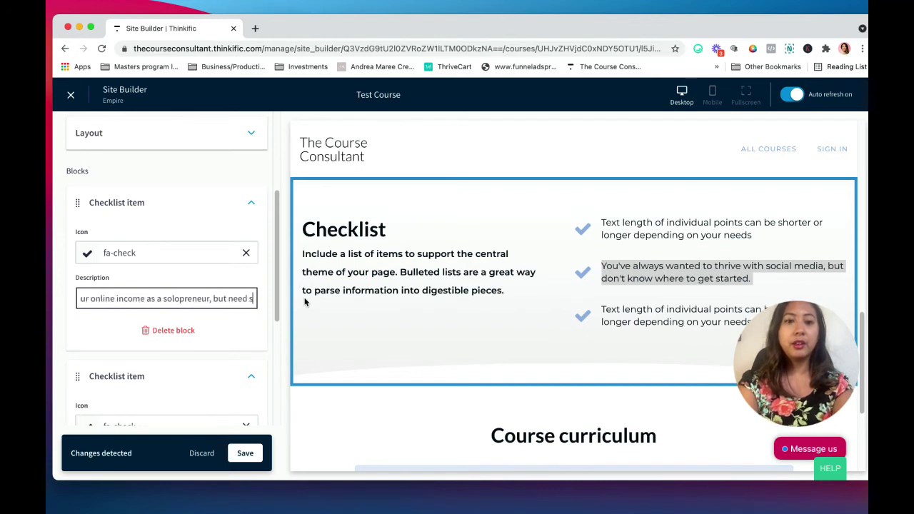
type("tep by step help.")
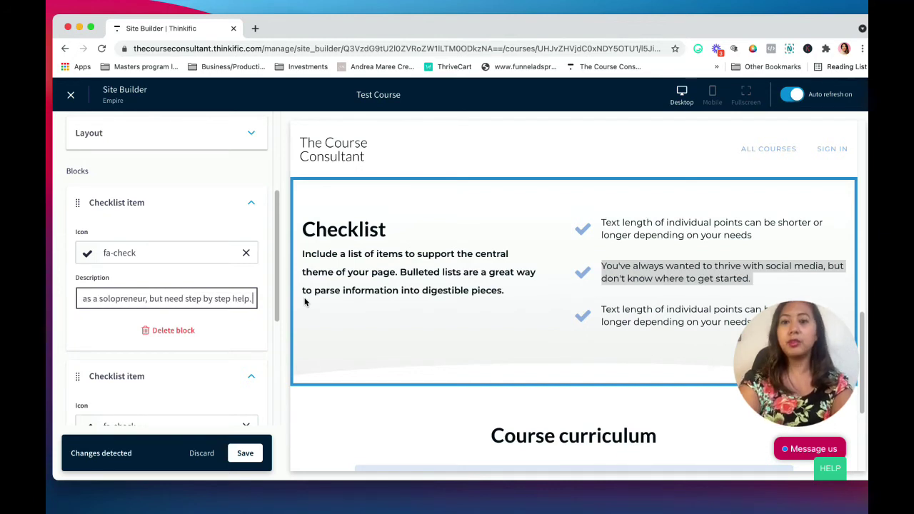
left_click(245, 452)
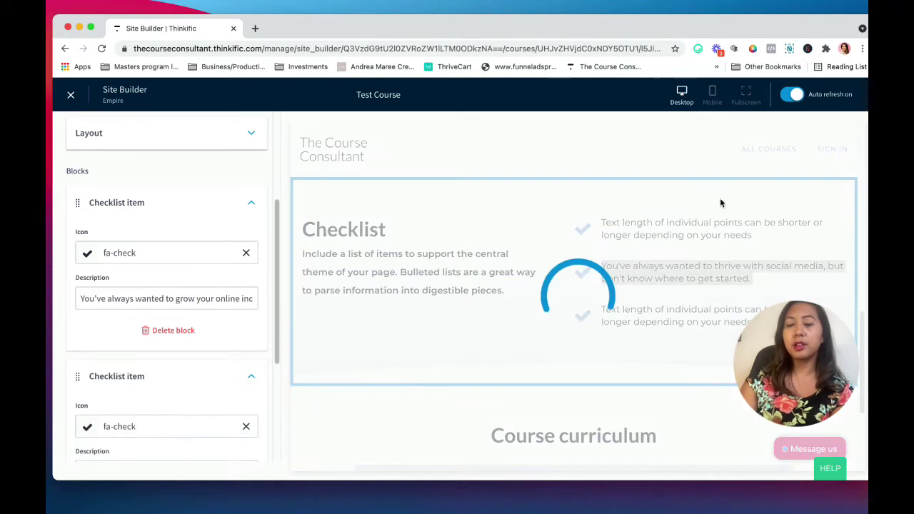
Replace the 'Checklist' heading with 'This course is for you if...', empty the subheading, and save.
scroll(126, 302, "up", 4)
left_click(250, 211)
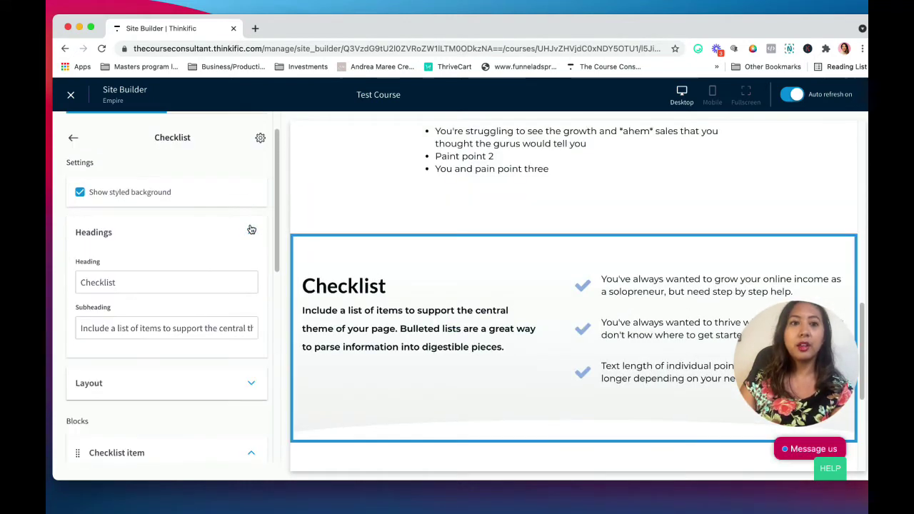
left_click_drag(133, 290, 61, 276)
key("BackSpace")
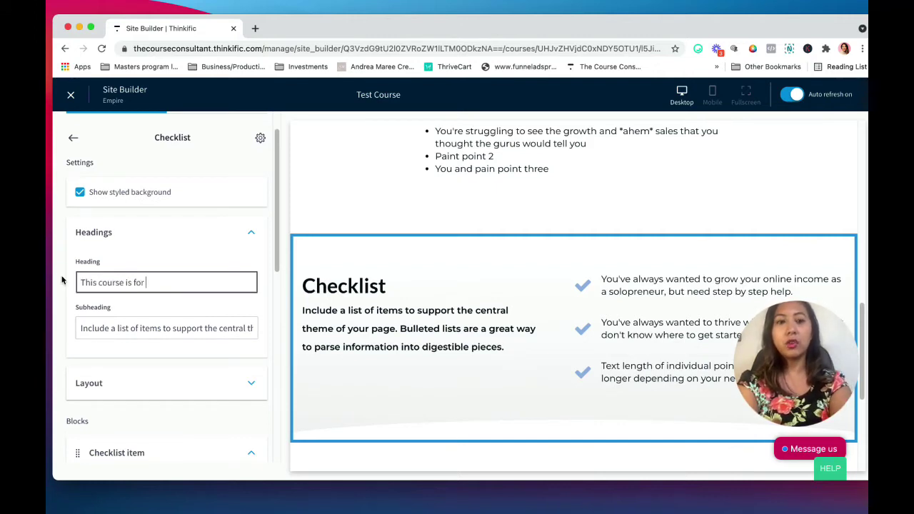
left_click(77, 329)
key("super+a")
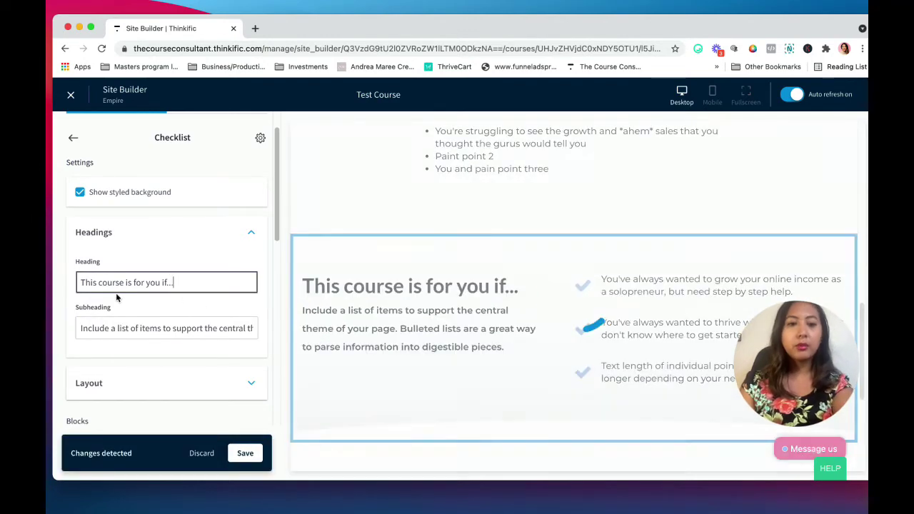
left_click_drag(80, 328, 286, 330)
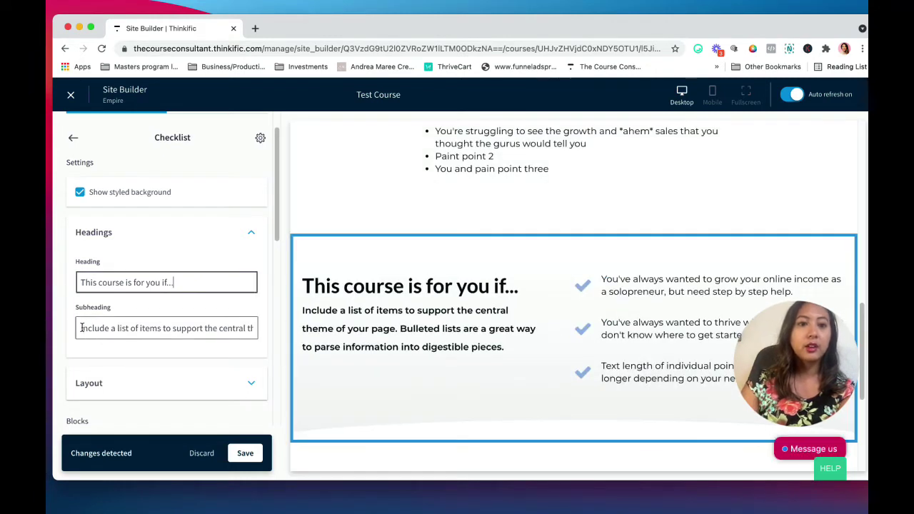
left_click_drag(81, 329, 286, 334)
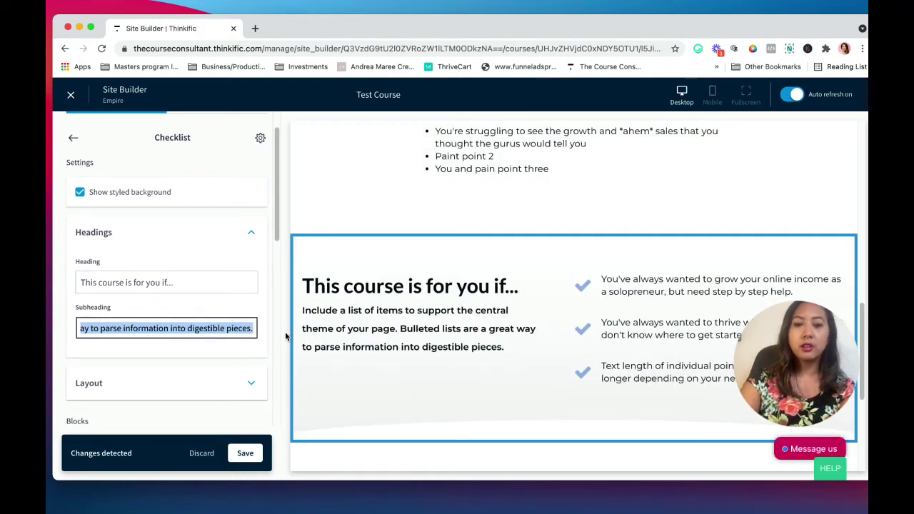
key("BackSpace")
left_click(245, 453)
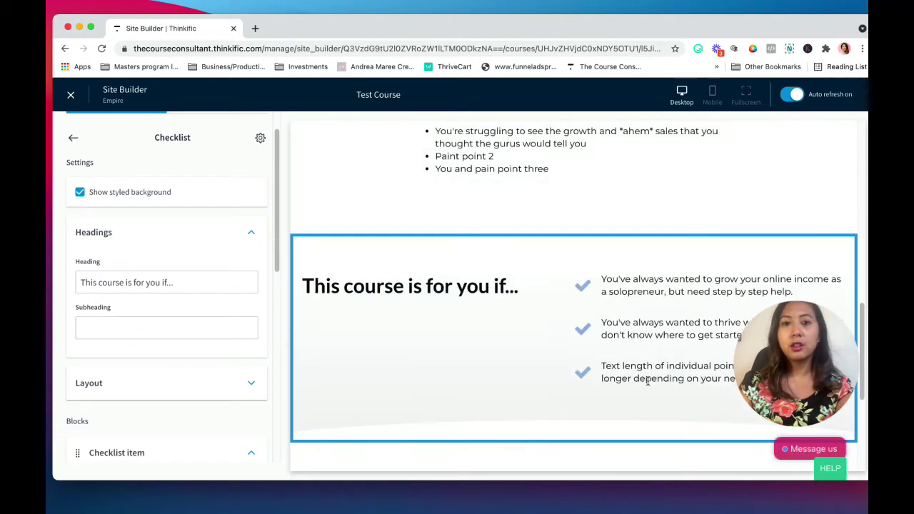
scroll(136, 314, "down", 5)
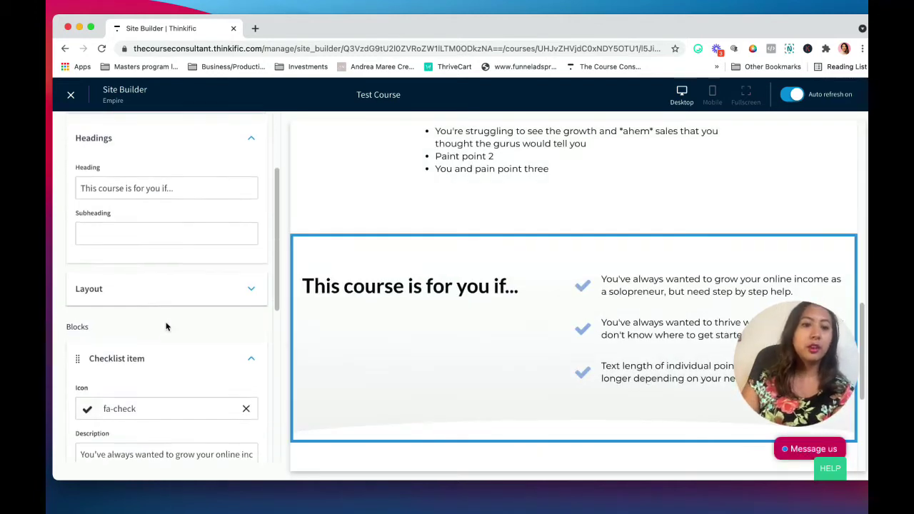
Set the checklist heading alignment to Center and the layout to One Column.
left_click(250, 210)
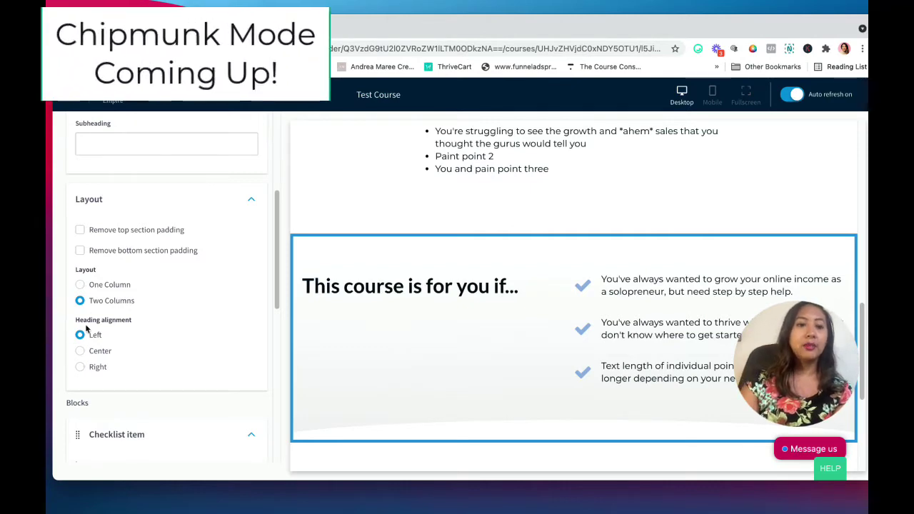
scroll(114, 345, "down", 6)
scroll(153, 350, "up", 7)
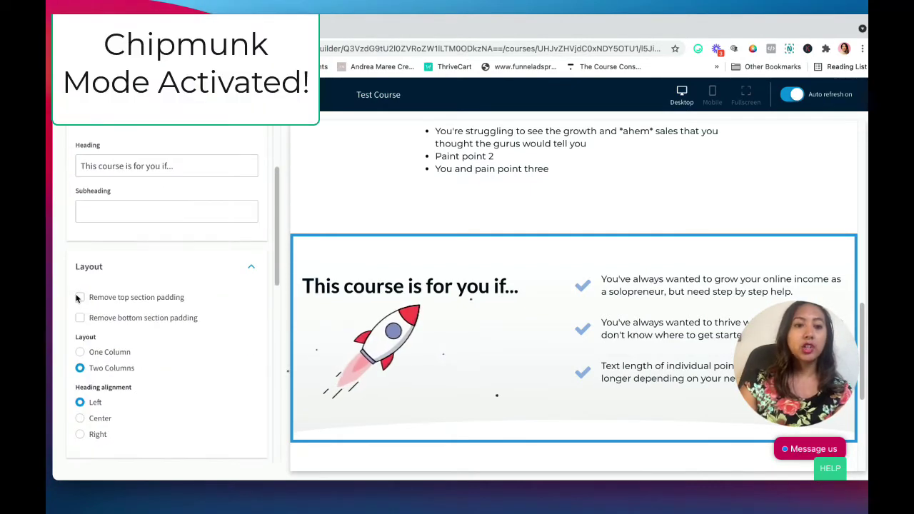
left_click(80, 297)
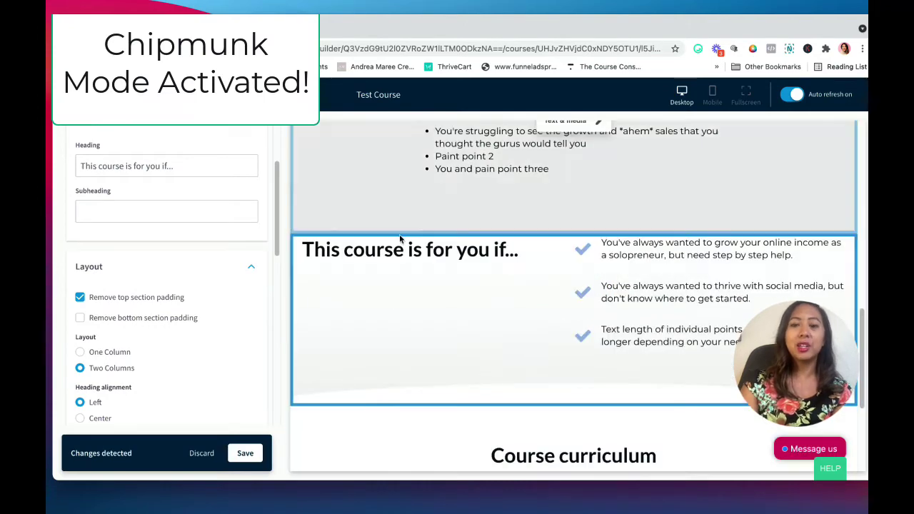
left_click(79, 297)
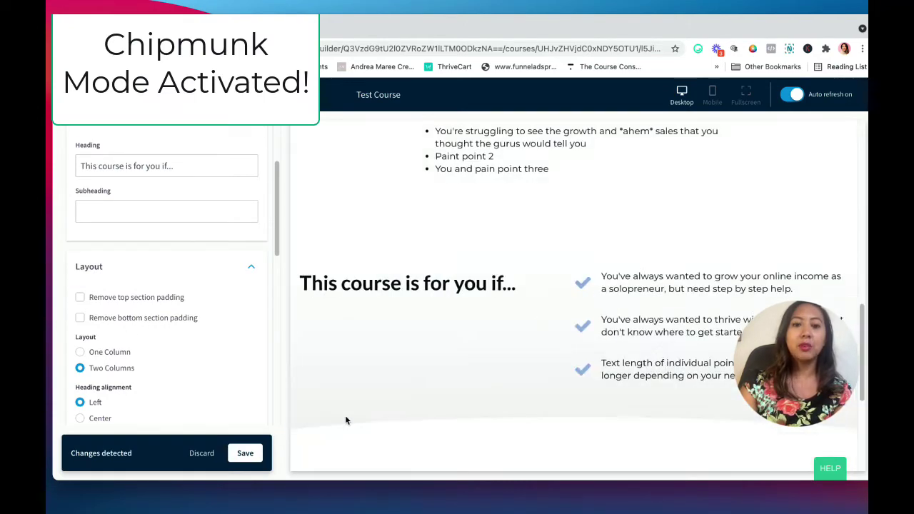
scroll(136, 315, "down", 5)
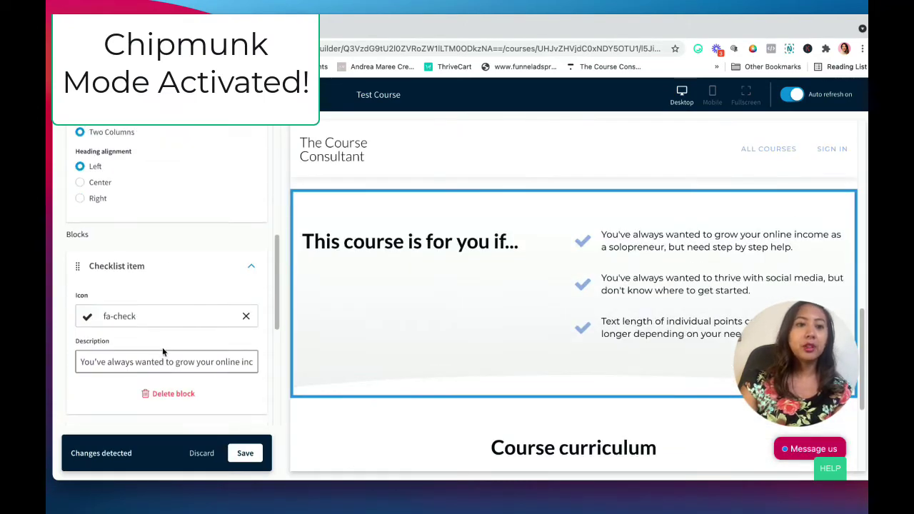
scroll(115, 307, "up", 4)
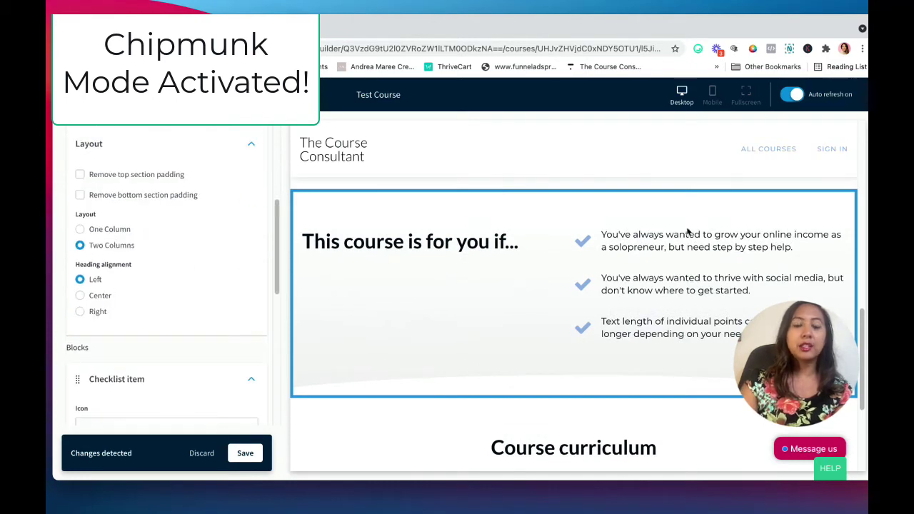
left_click(79, 295)
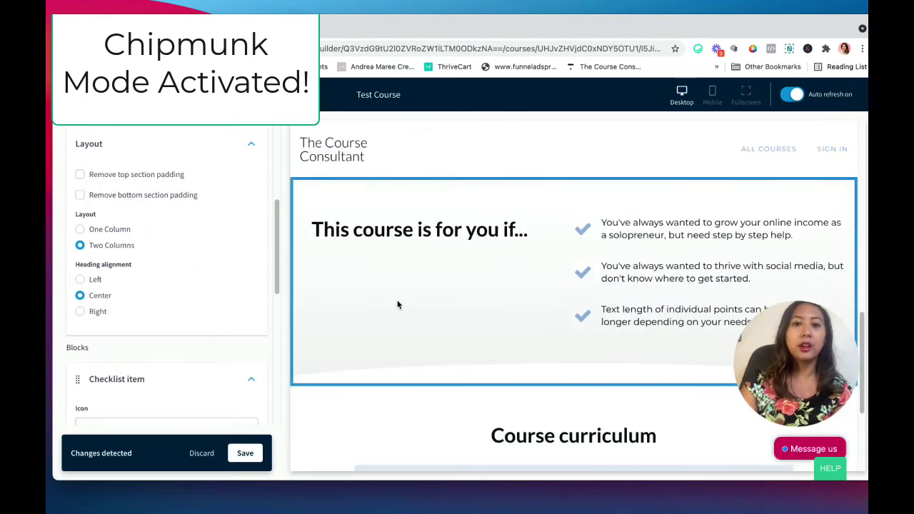
left_click(80, 229)
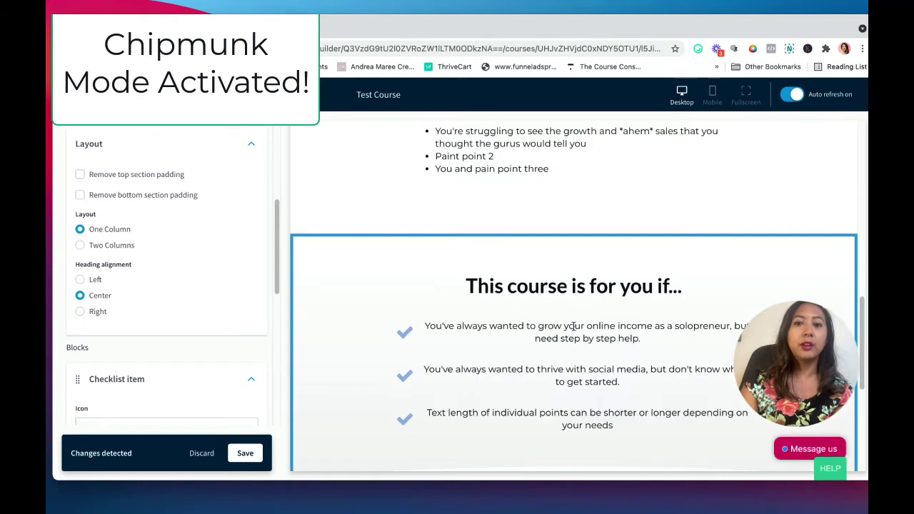
Check the first point's wrapped text, save the layout, and return to the section list.
scroll(145, 340, "down", 2)
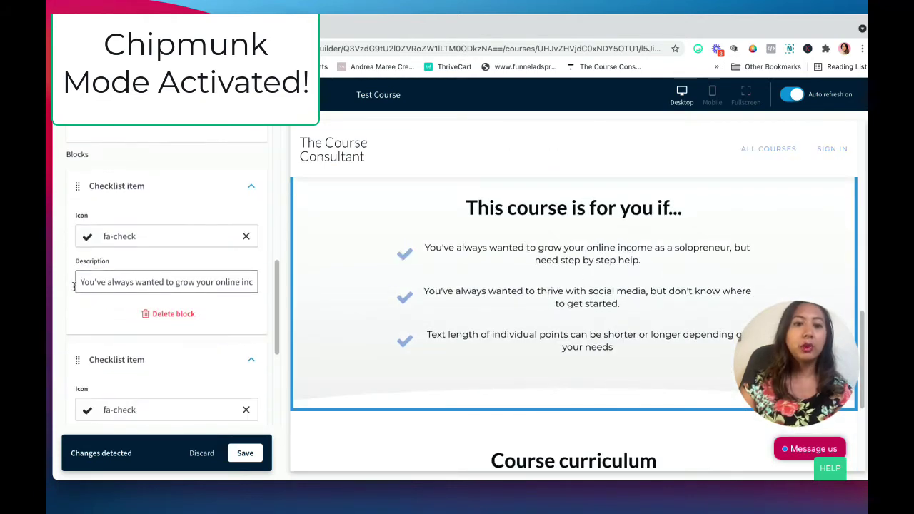
left_click(79, 284)
key("ctrl+a")
left_click(216, 279)
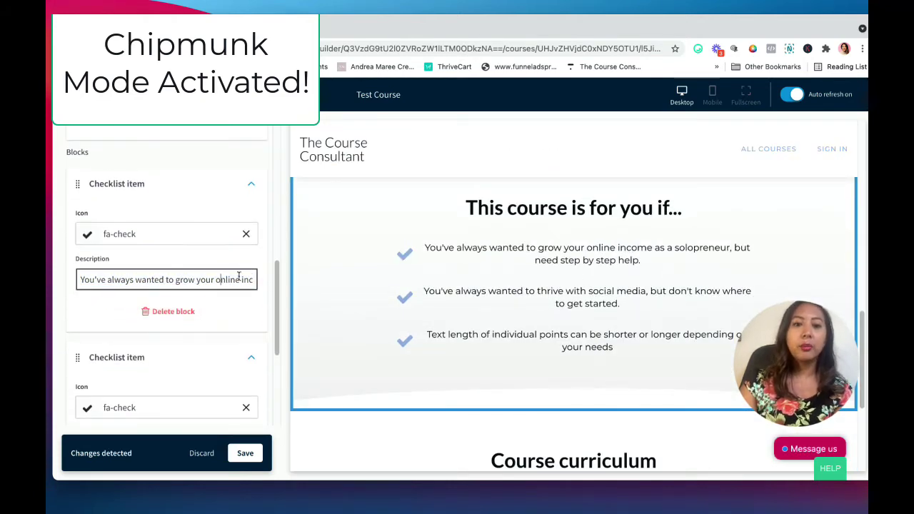
left_click_drag(641, 262, 733, 248)
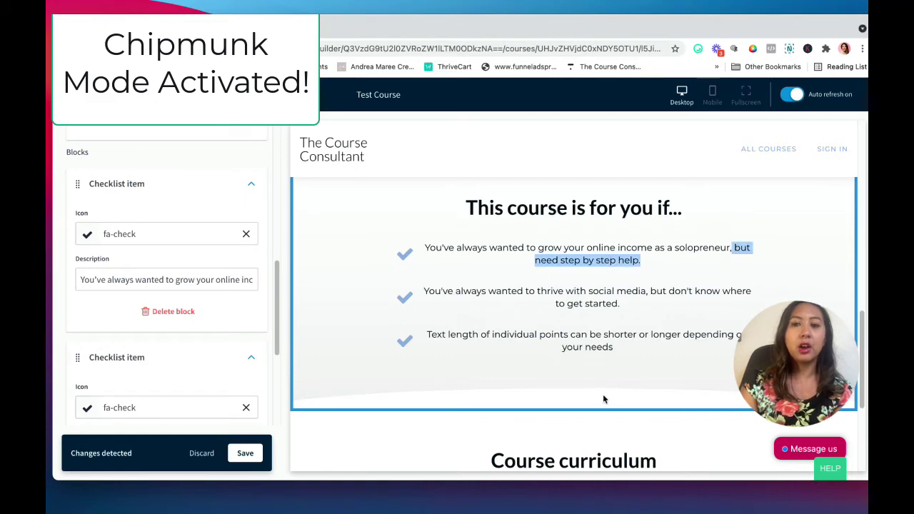
scroll(184, 367, "down", 1)
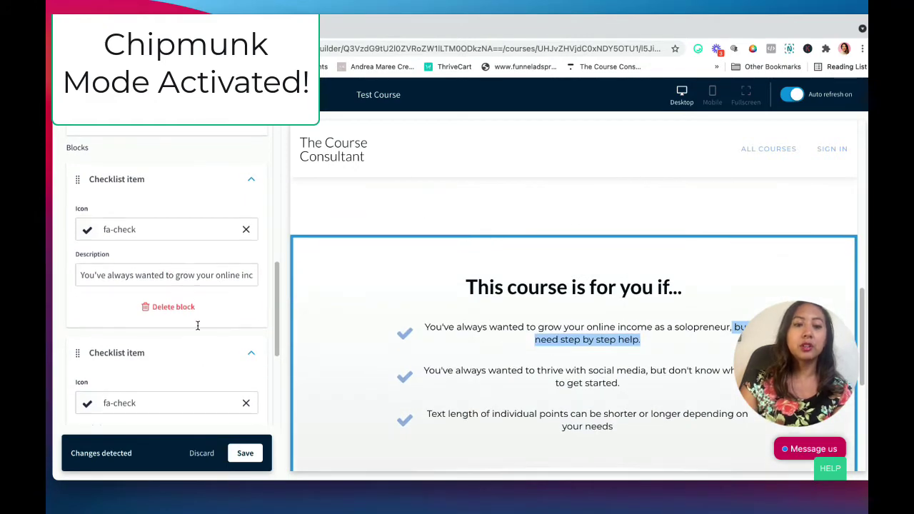
scroll(205, 302, "down", 5)
scroll(629, 349, "up", 10)
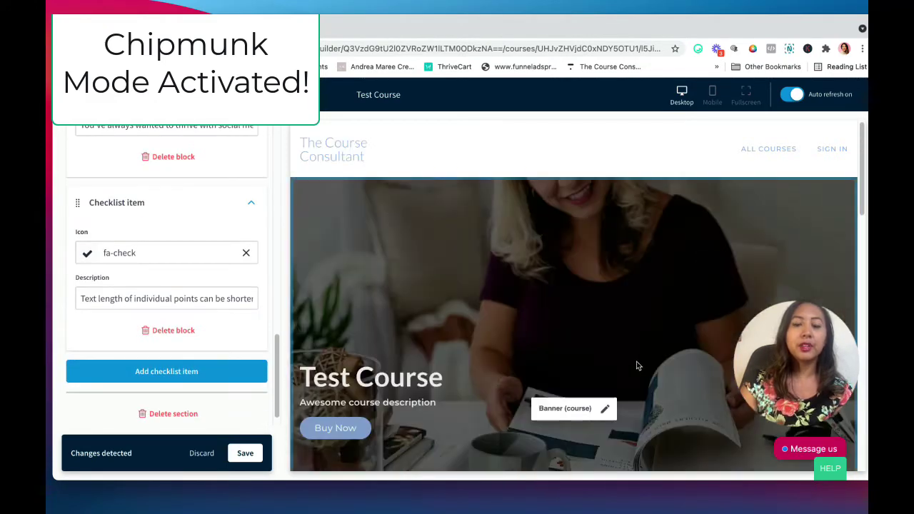
scroll(629, 349, "down", 10)
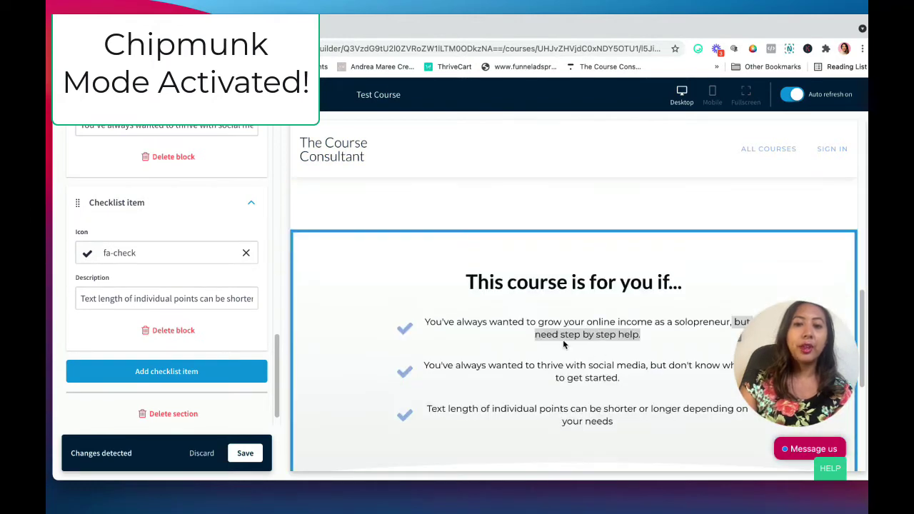
scroll(564, 345, "down", 3)
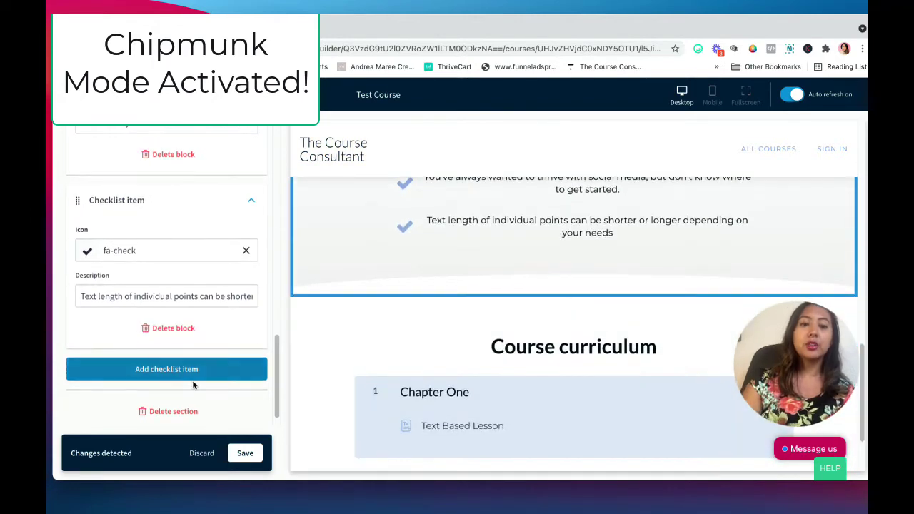
scroll(204, 317, "up", 5)
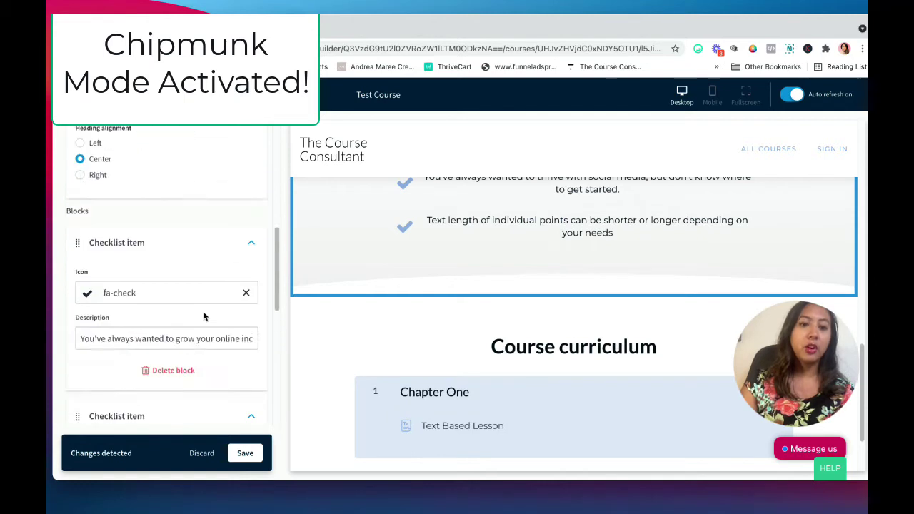
scroll(205, 318, "up", 2)
left_click(245, 453)
scroll(173, 292, "up", 3)
scroll(173, 291, "up", 3)
left_click(74, 177)
Add an Image & text (with CTA) section below the curriculum.
scroll(163, 341, "down", 2)
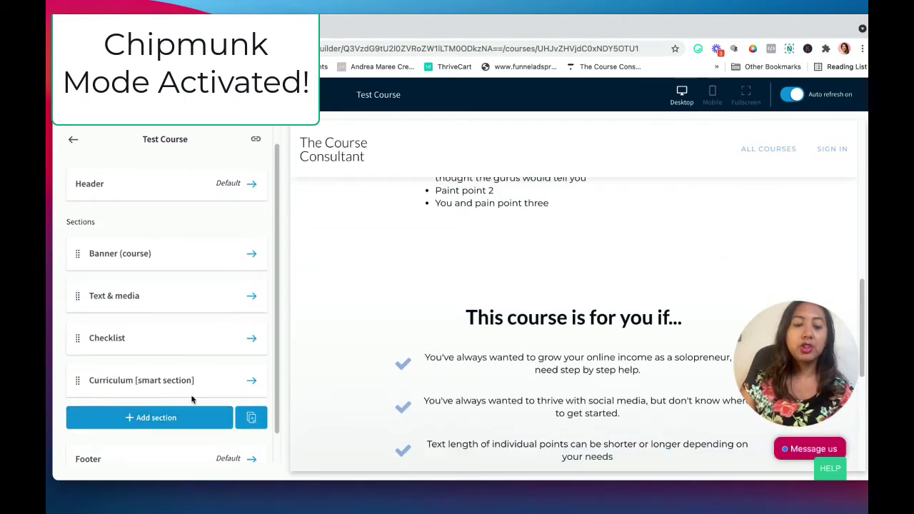
left_click(193, 418)
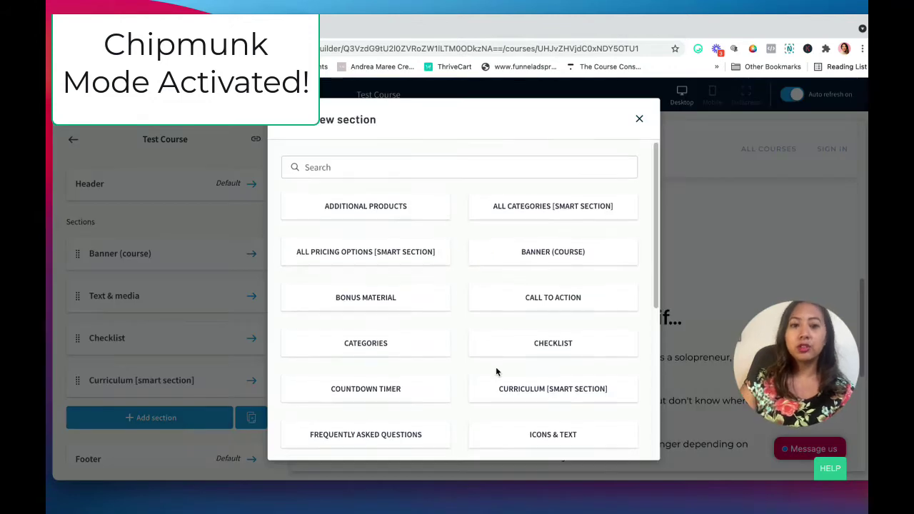
scroll(496, 372, "down", 1)
scroll(497, 371, "down", 3)
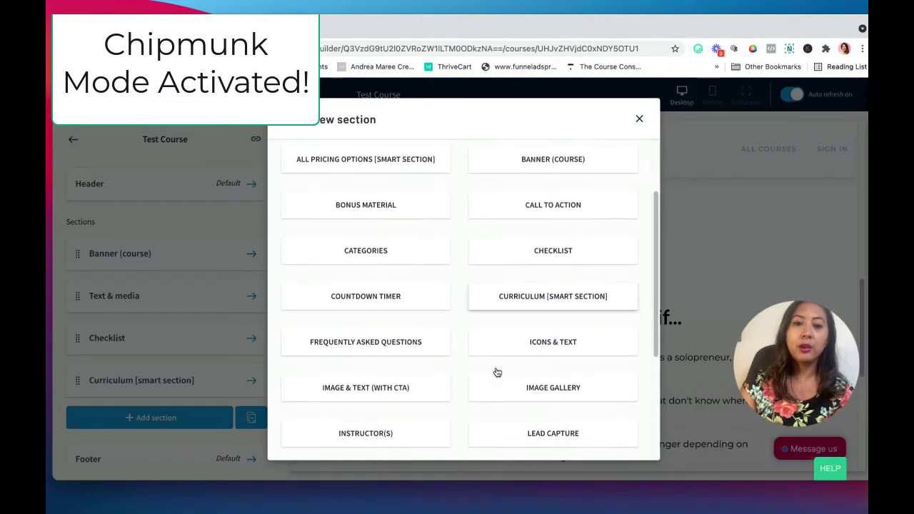
scroll(464, 373, "down", 1)
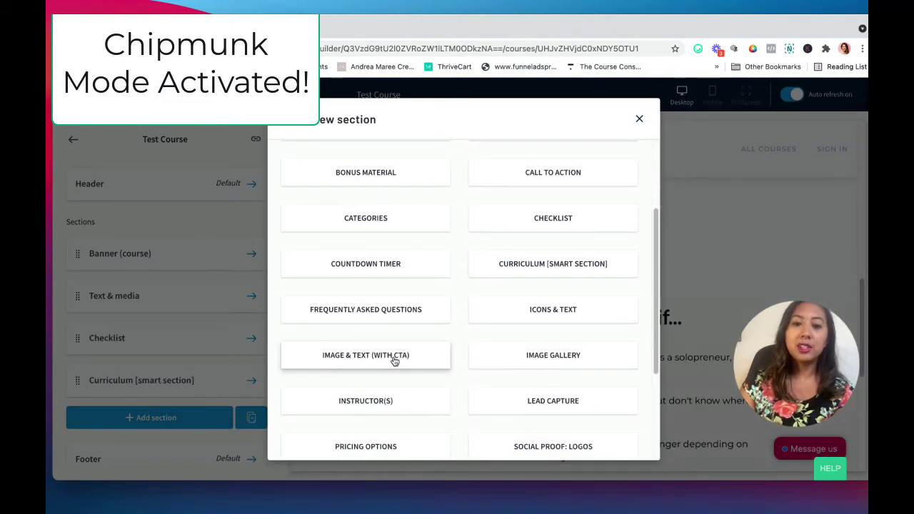
left_click(394, 360)
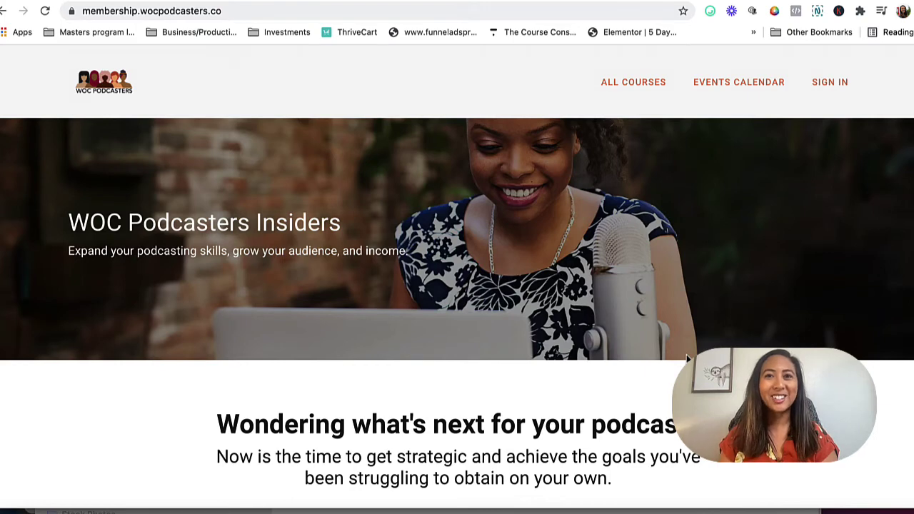
Scroll through the example WOC Podcasters Insiders sales page to study its sections.
scroll(663, 378, "down", 1)
scroll(663, 378, "down", 2)
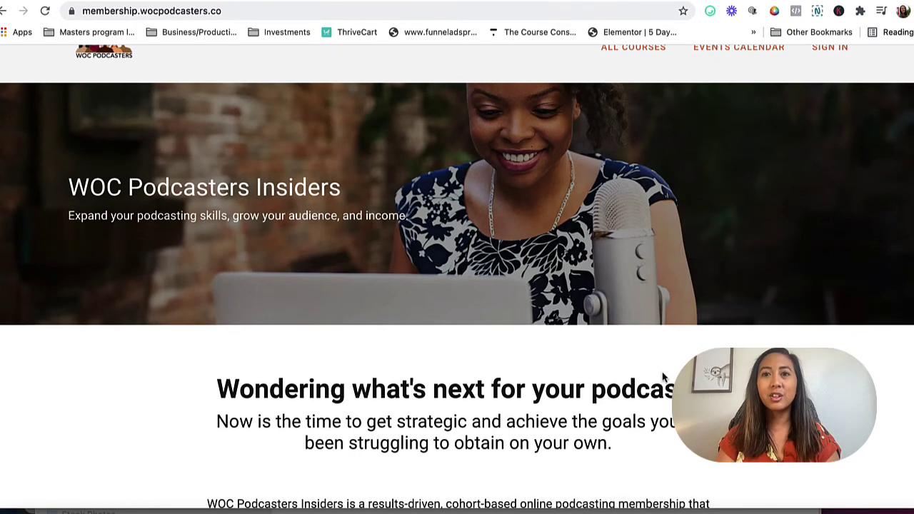
scroll(665, 377, "down", 1)
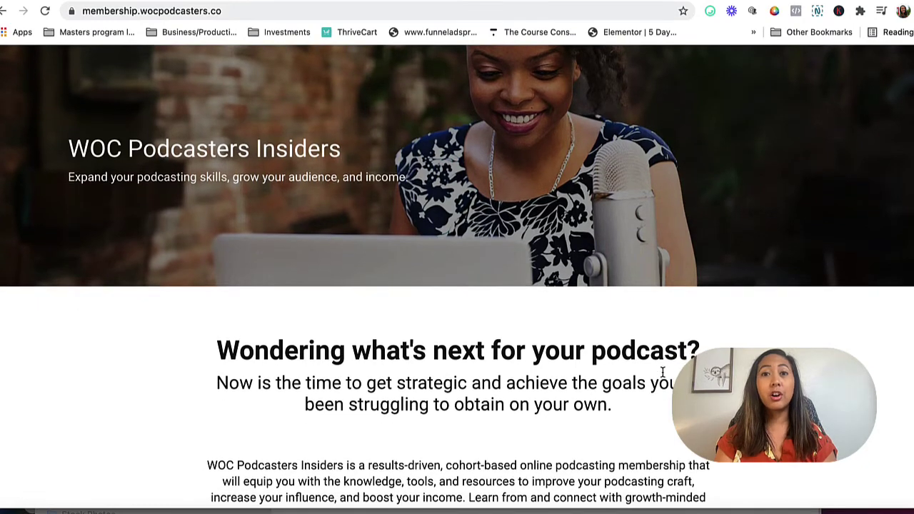
scroll(663, 372, "down", 1)
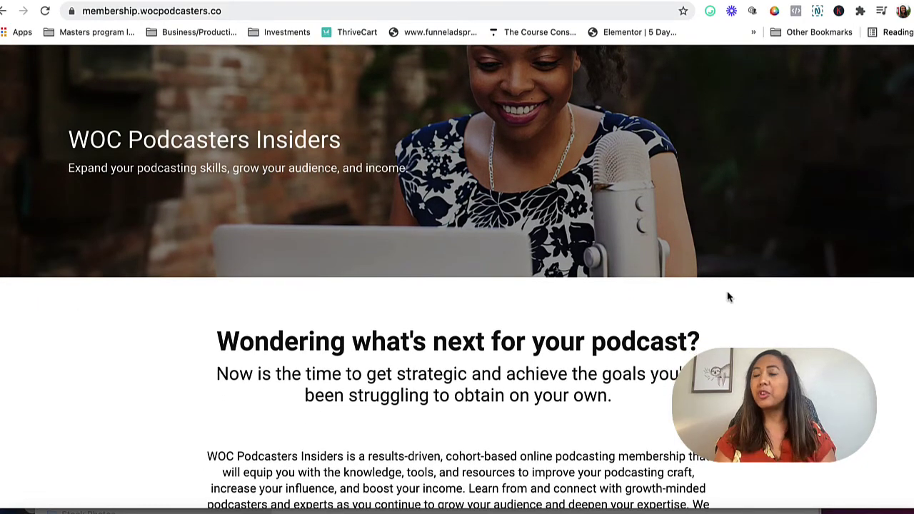
scroll(668, 357, "down", 2)
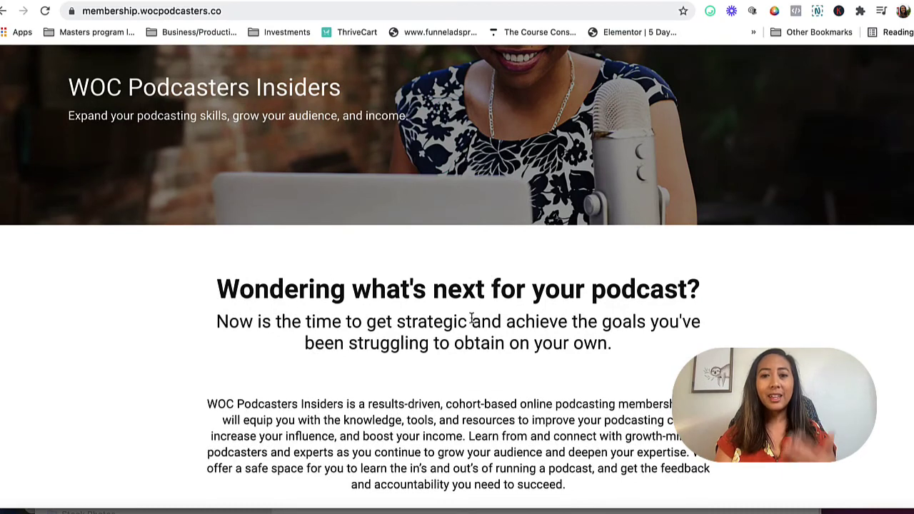
scroll(471, 318, "down", 3)
scroll(471, 318, "down", 5)
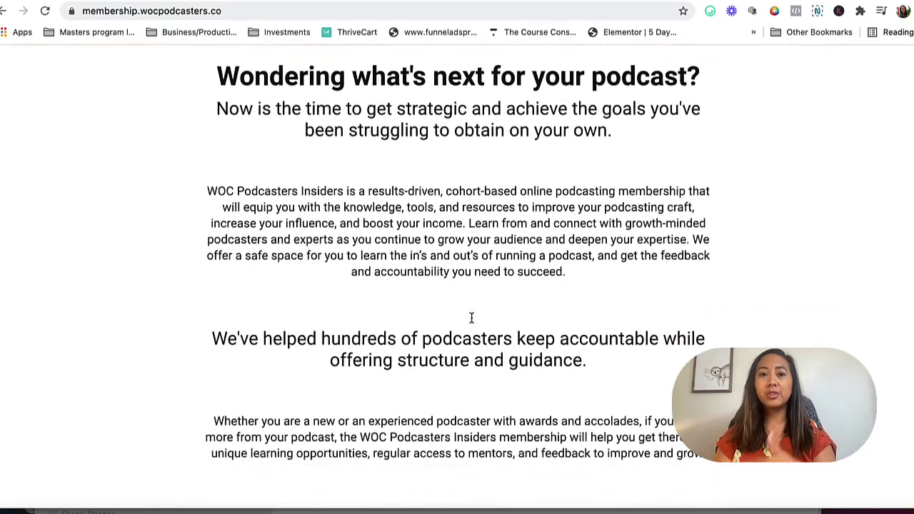
scroll(472, 319, "down", 4)
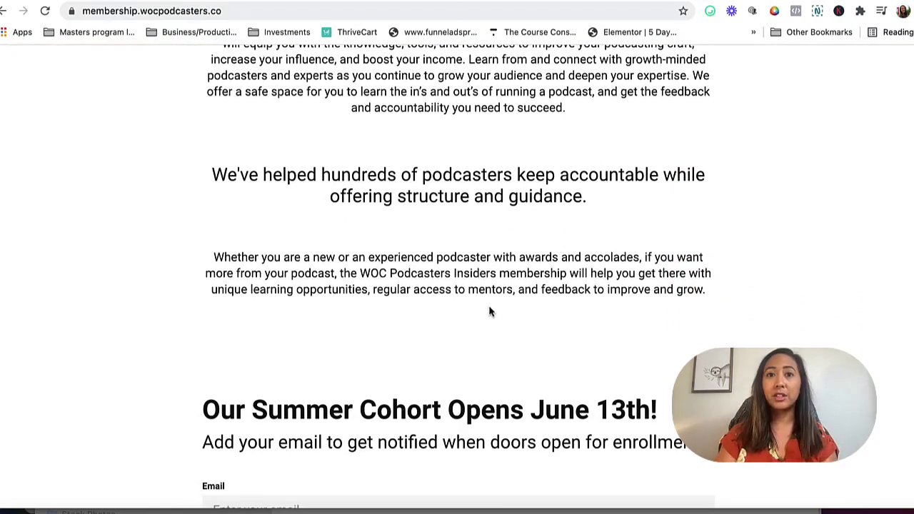
scroll(490, 313, "down", 1)
scroll(490, 313, "down", 2)
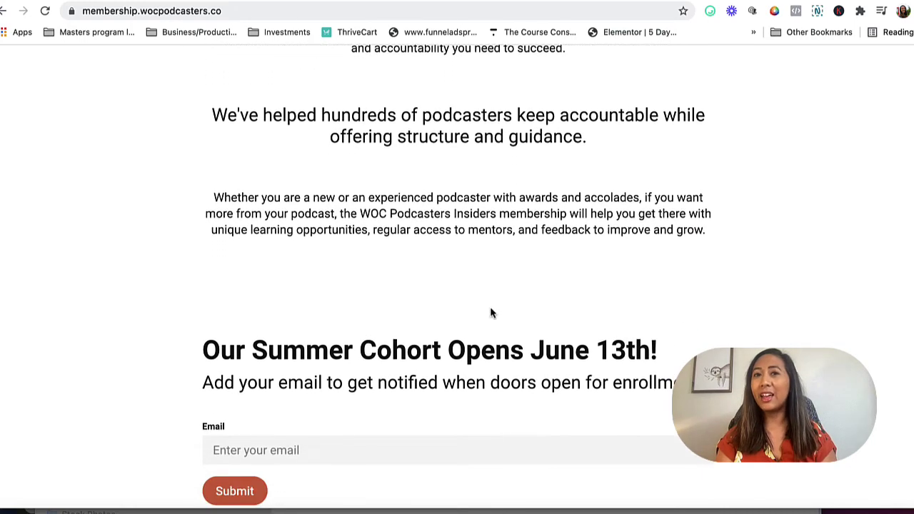
scroll(490, 313, "down", 3)
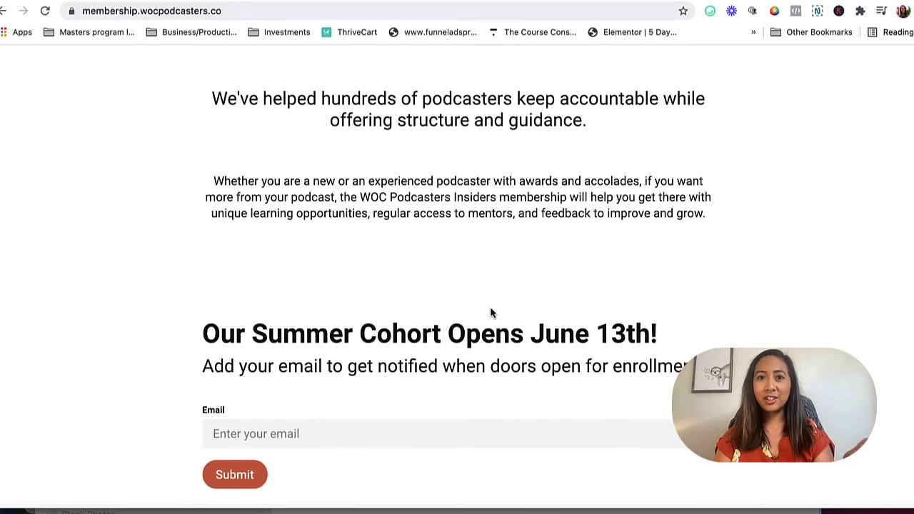
scroll(490, 313, "down", 10)
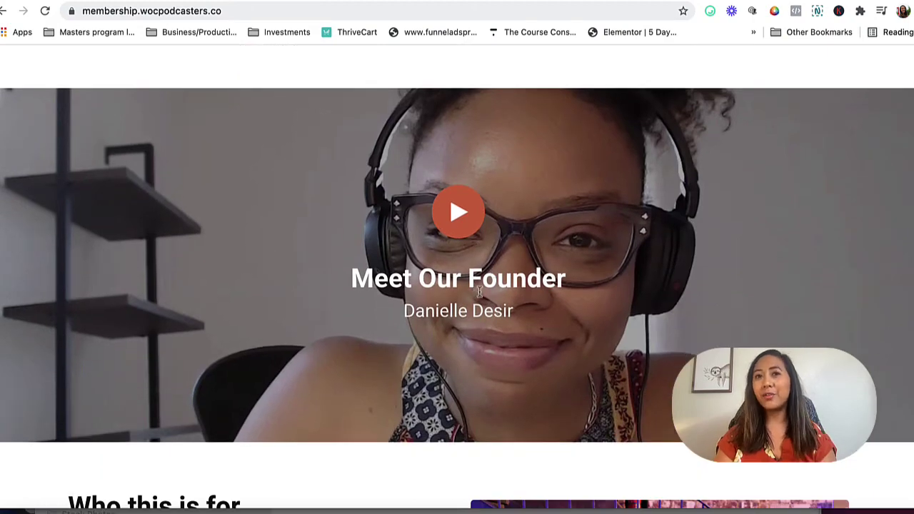
scroll(478, 285, "down", 2)
scroll(475, 292, "down", 9)
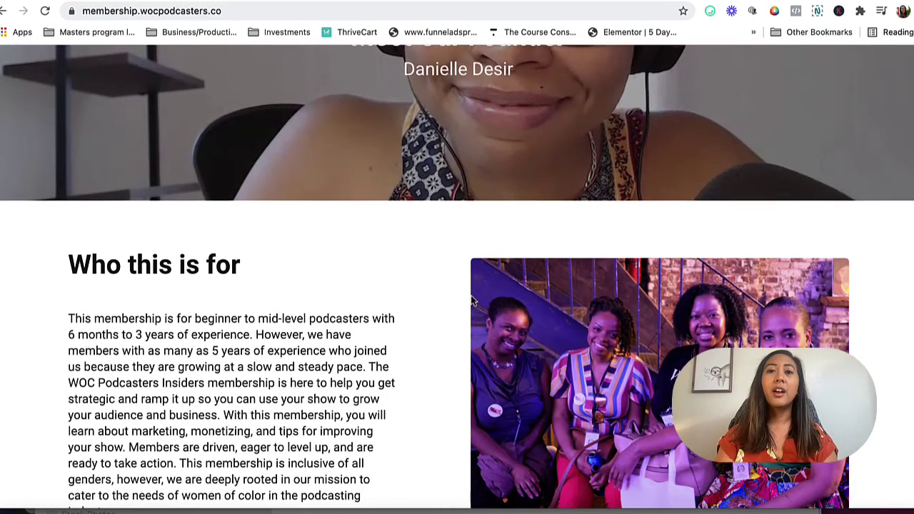
scroll(473, 300, "down", 8)
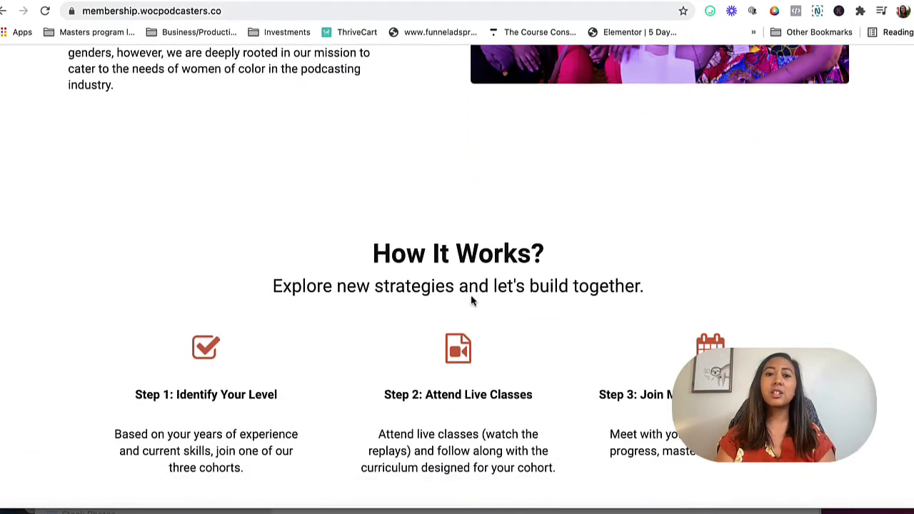
scroll(385, 357, "down", 1)
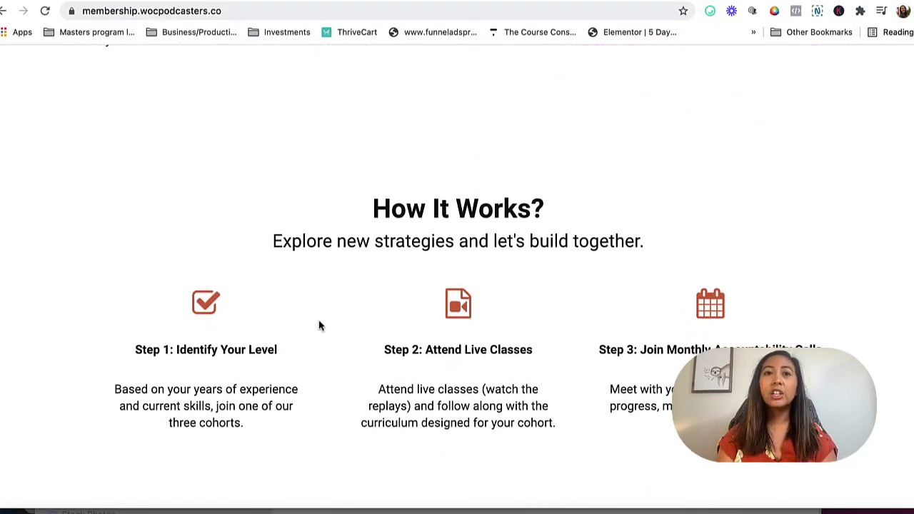
scroll(688, 340, "down", 1)
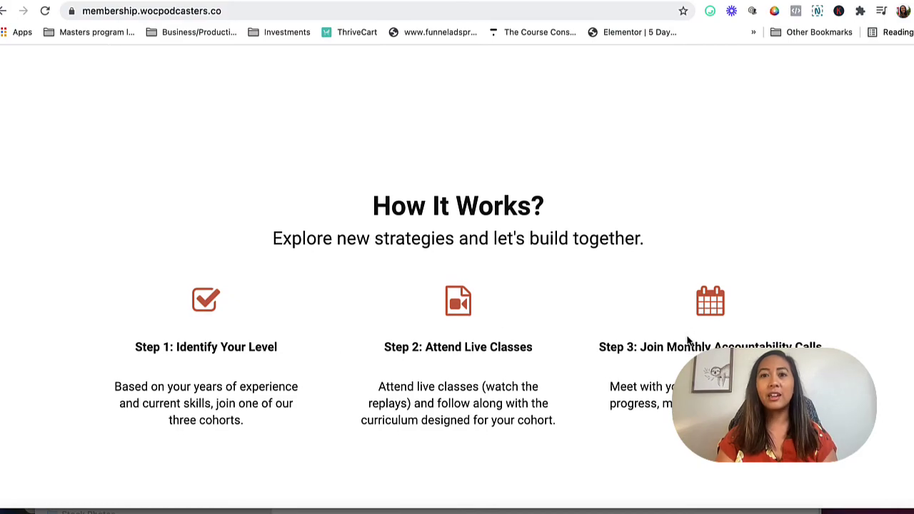
scroll(688, 340, "down", 10)
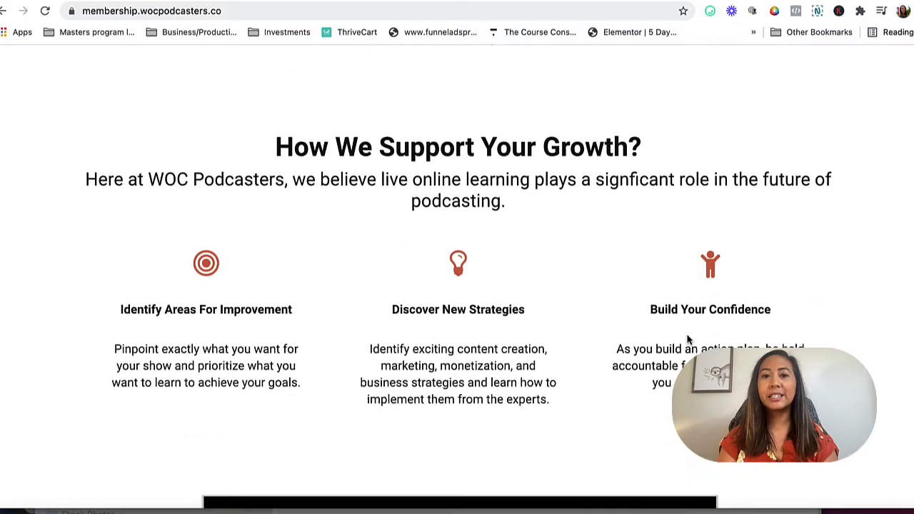
scroll(494, 347, "down", 10)
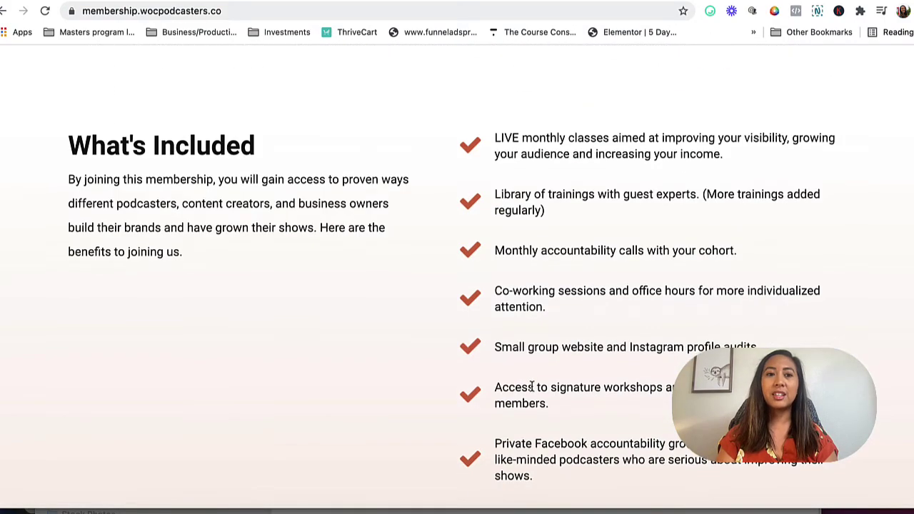
scroll(514, 368, "down", 5)
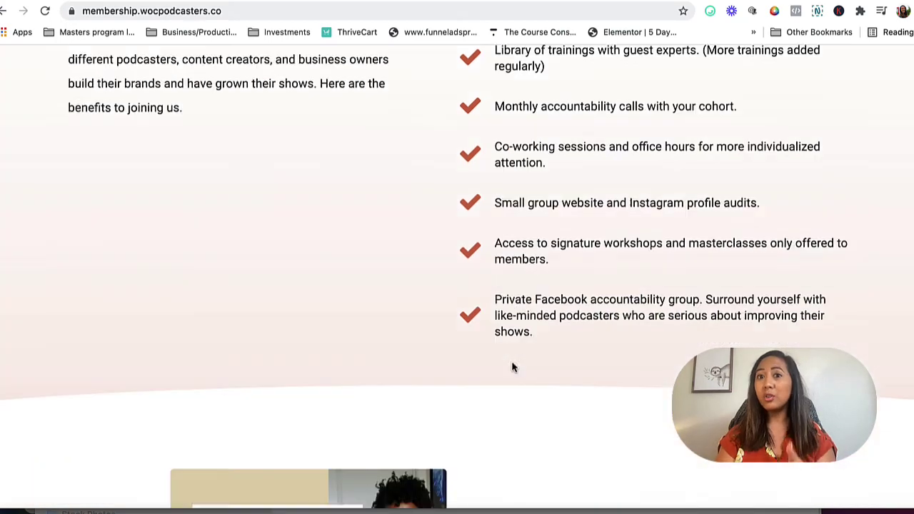
scroll(516, 367, "down", 5)
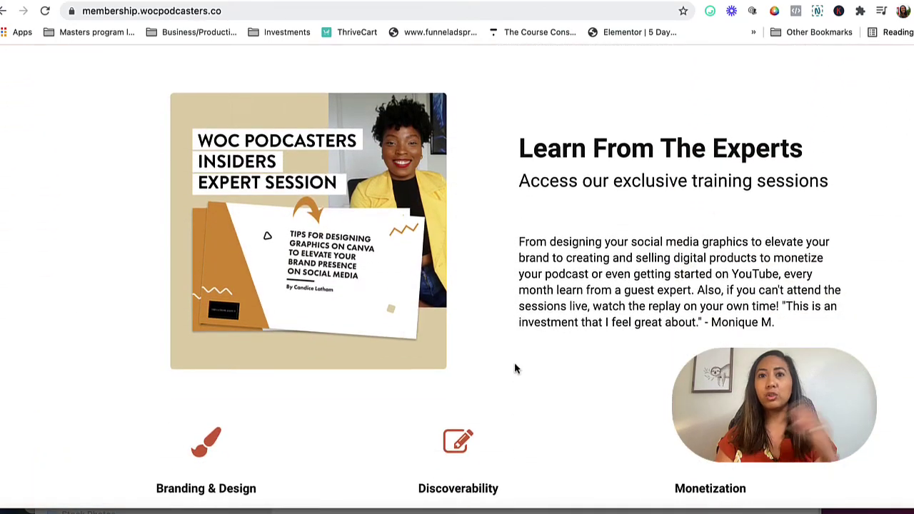
scroll(516, 368, "down", 4)
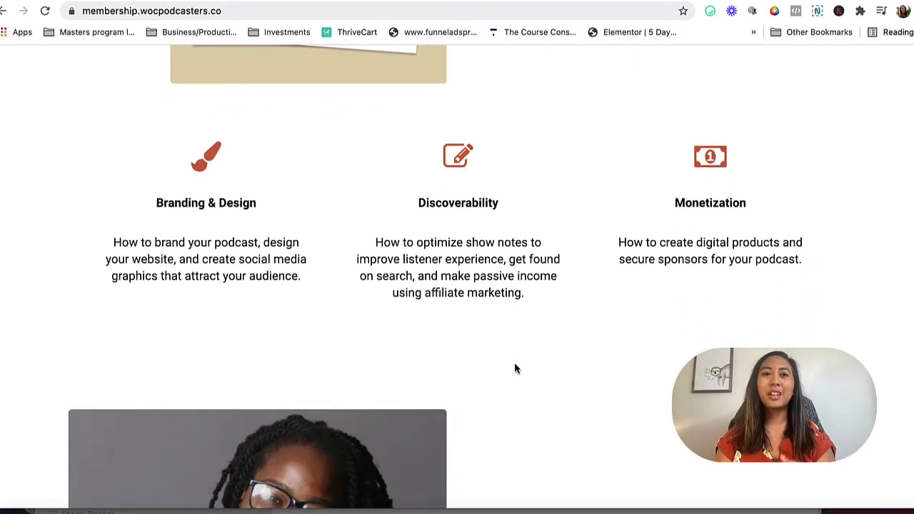
scroll(515, 363, "down", 1)
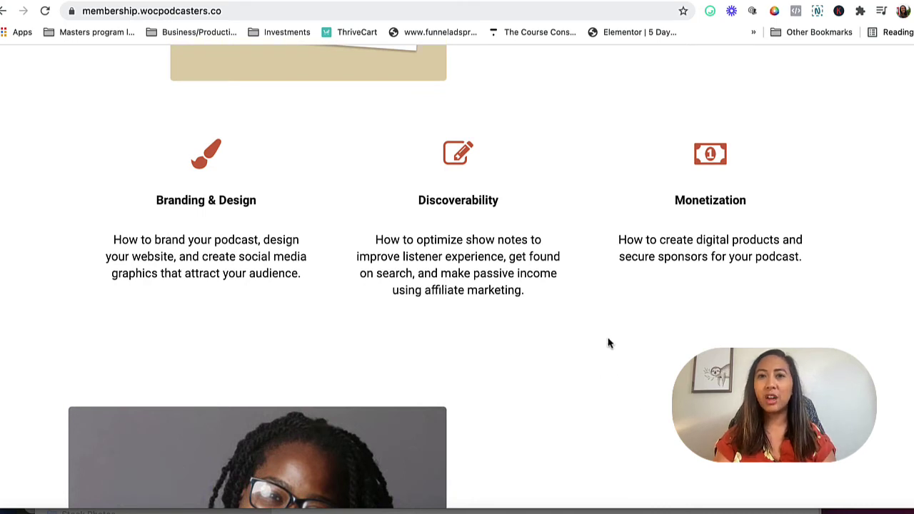
scroll(603, 343, "down", 1)
scroll(597, 340, "down", 4)
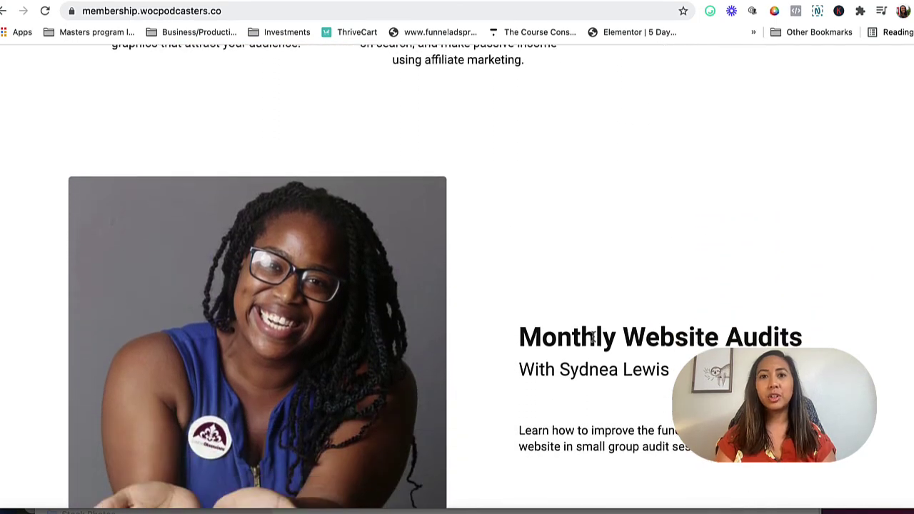
scroll(593, 336, "down", 6)
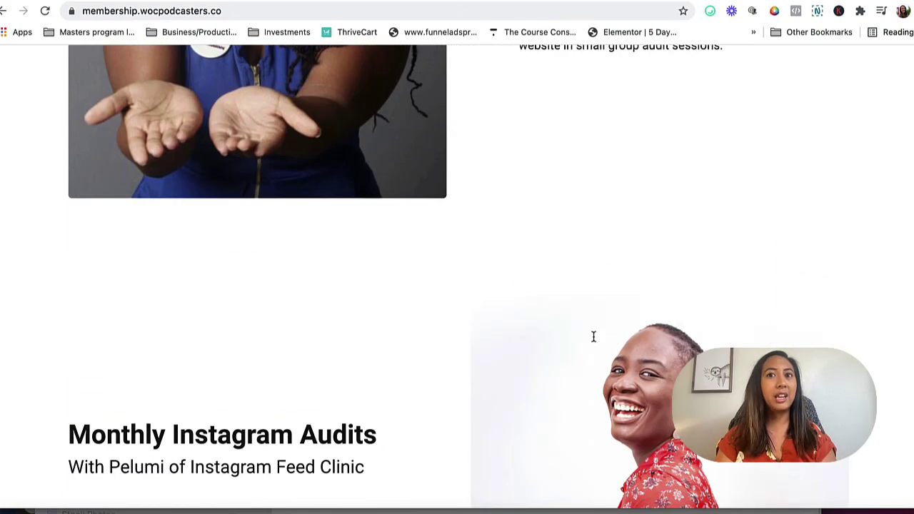
scroll(594, 336, "down", 20)
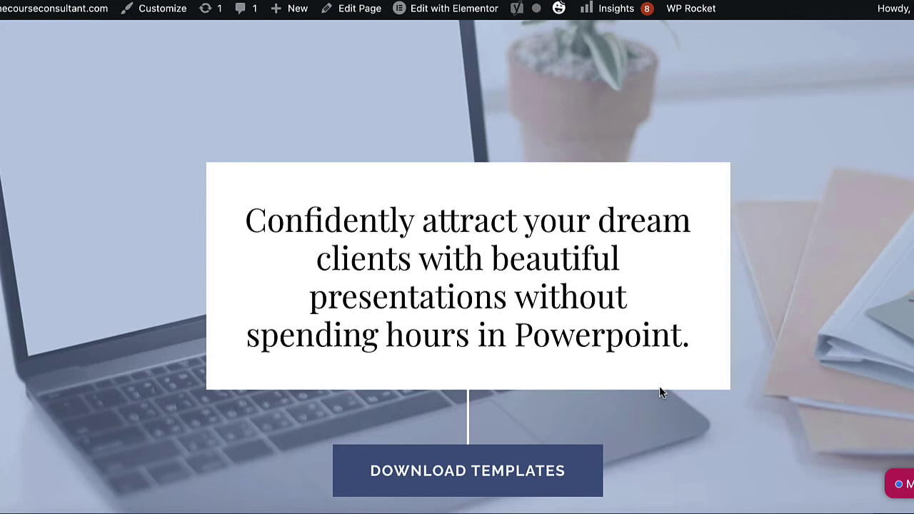
Scroll from the Download Templates hero to the 'time consuming' pain-point heading.
scroll(683, 395, "down", 2)
scroll(692, 448, "down", 1)
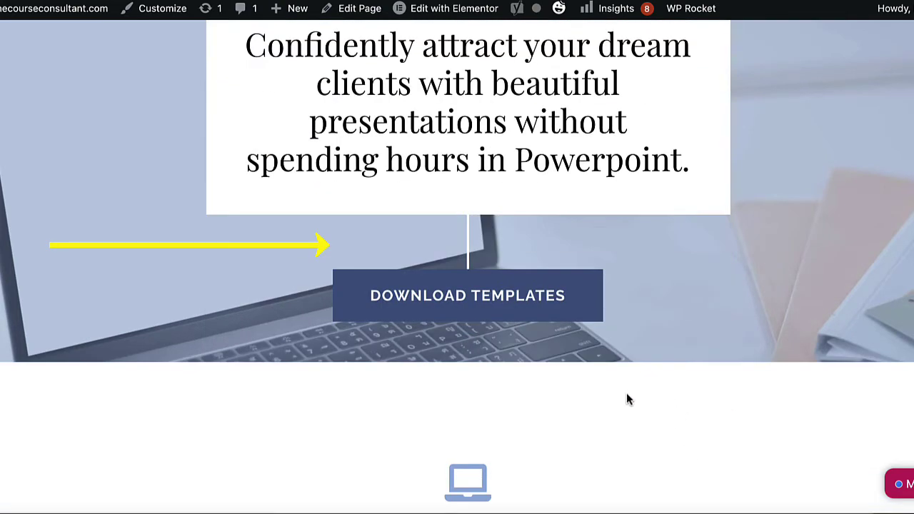
scroll(626, 400, "down", 1)
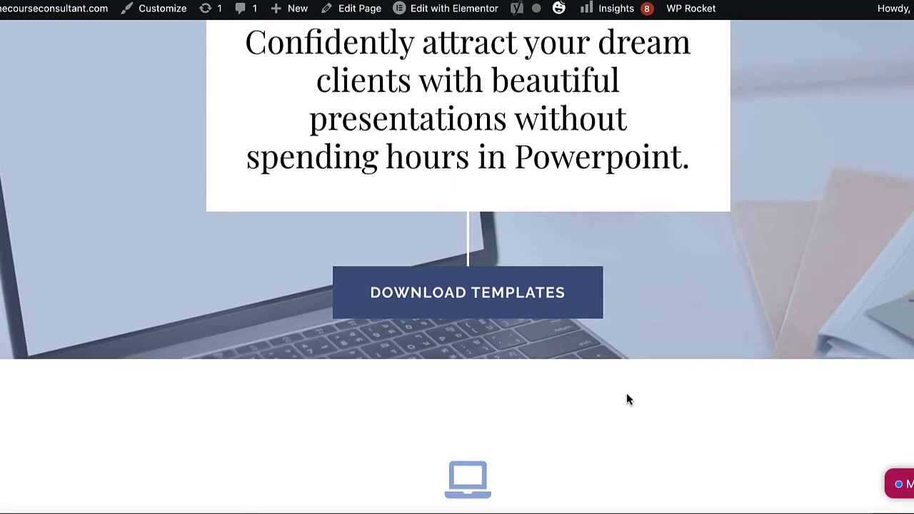
scroll(627, 400, "down", 3)
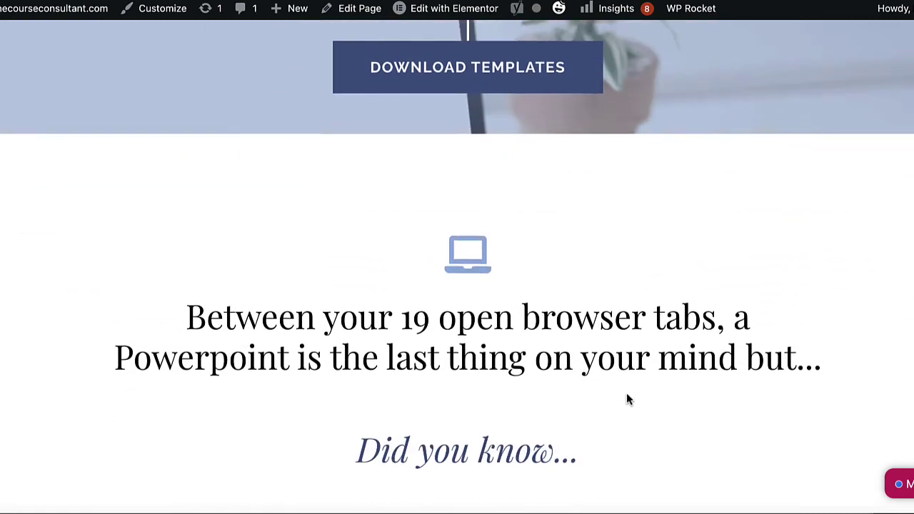
scroll(626, 400, "down", 3)
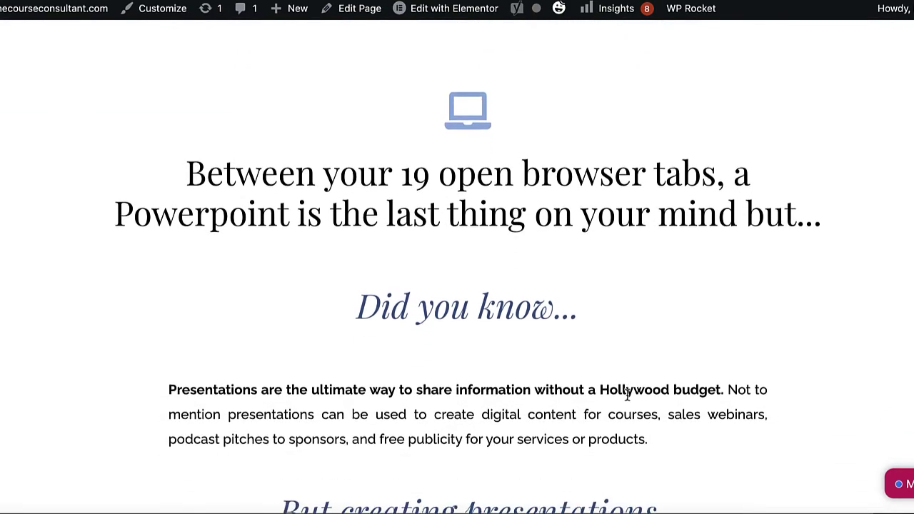
scroll(627, 395, "down", 3)
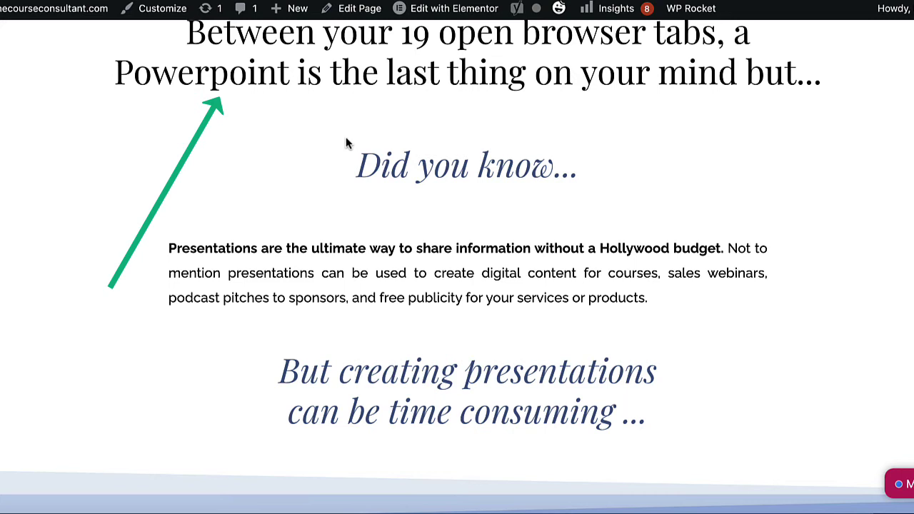
scroll(493, 333, "down", 3)
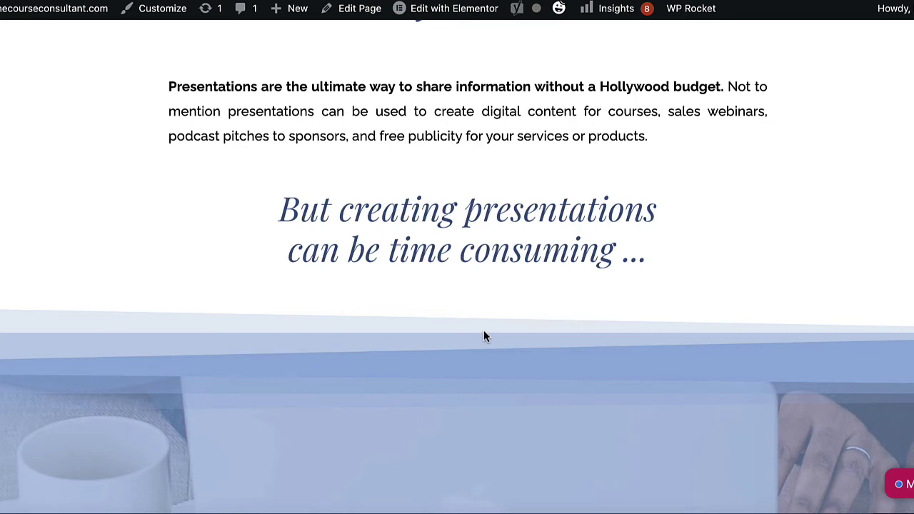
scroll(484, 334, "down", 7)
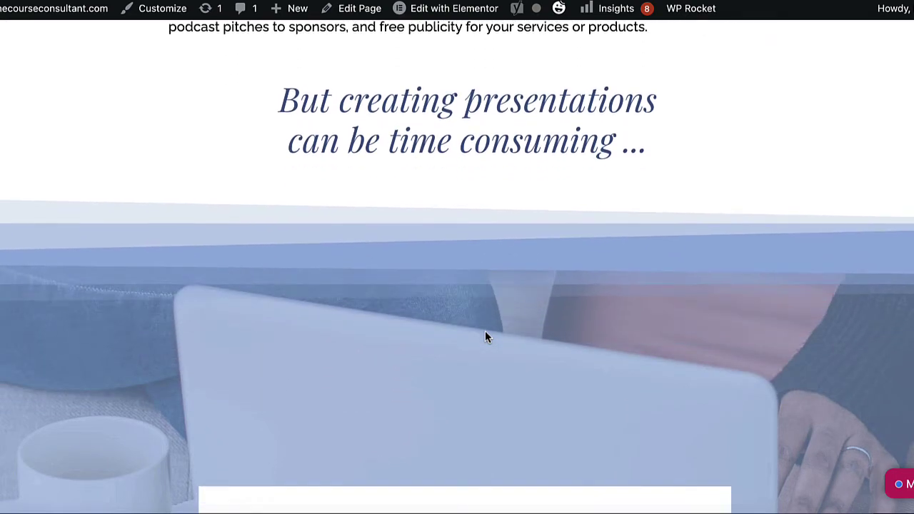
Scroll the example sales page past the checklist and 'Imagine how it would feel to...' benefits to 'Your zone of genius'.
scroll(486, 338, "down", 4)
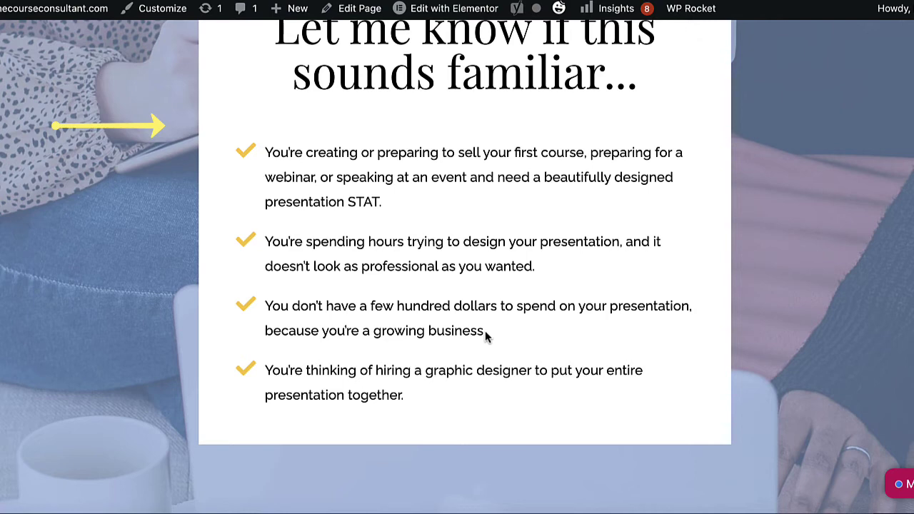
scroll(485, 331, "down", 1)
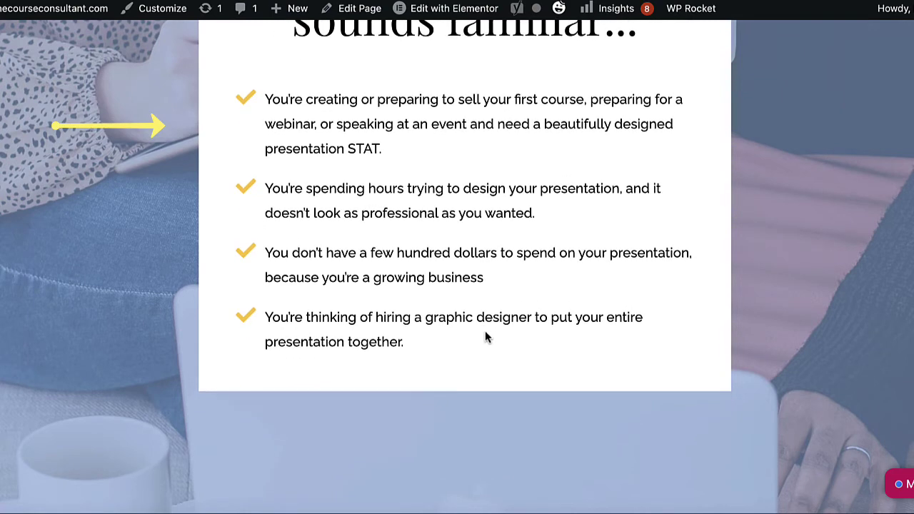
scroll(485, 338, "down", 1)
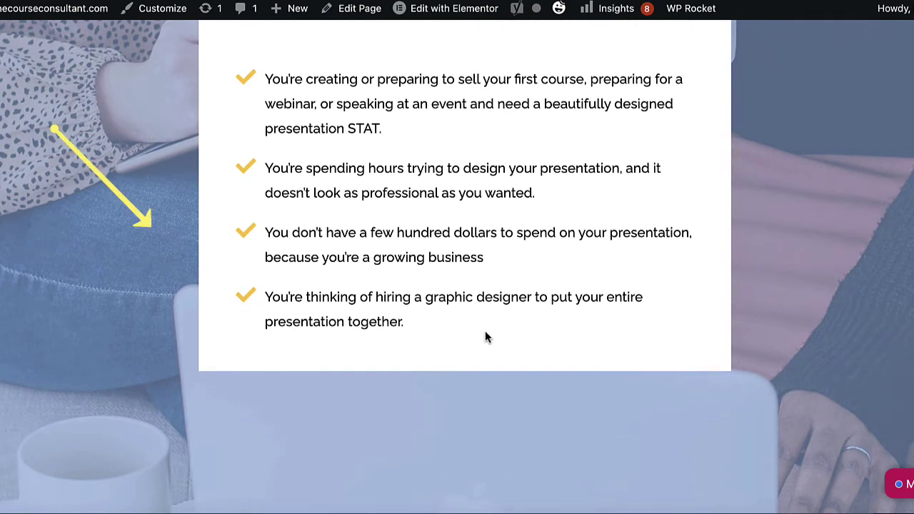
scroll(485, 337, "down", 3)
scroll(486, 336, "down", 10)
scroll(485, 337, "down", 4)
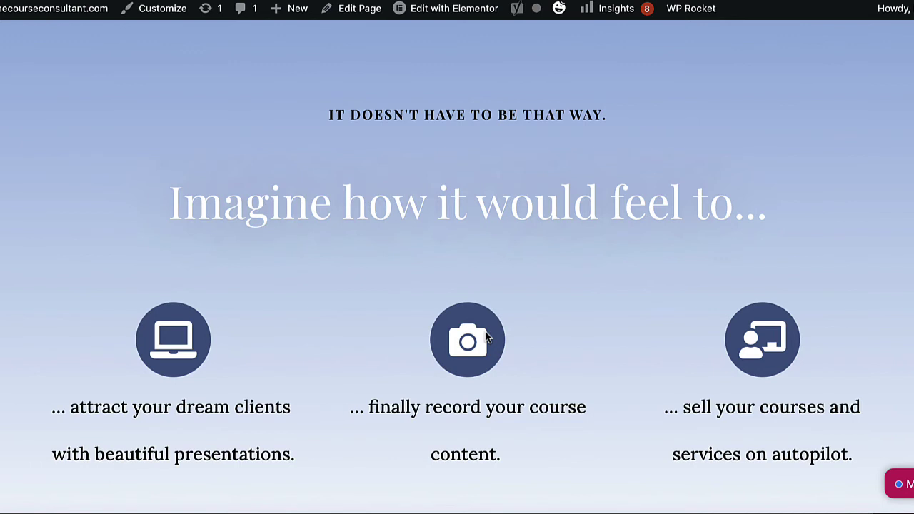
scroll(485, 337, "down", 3)
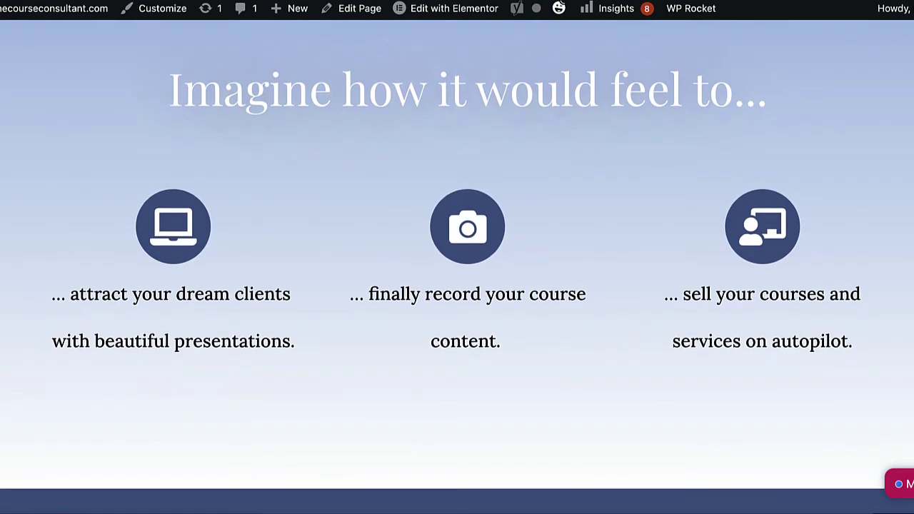
scroll(486, 331, "down", 3)
scroll(485, 332, "up", 2)
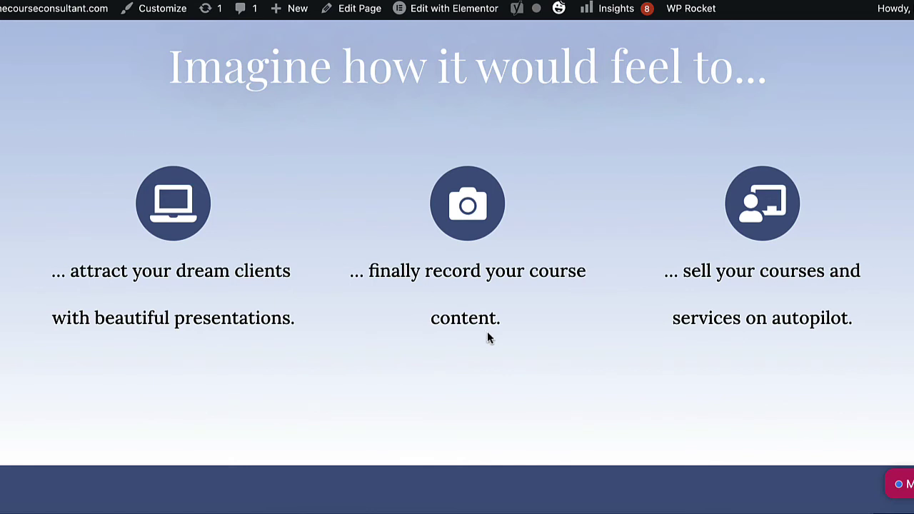
scroll(474, 334, "down", 3)
scroll(472, 332, "down", 5)
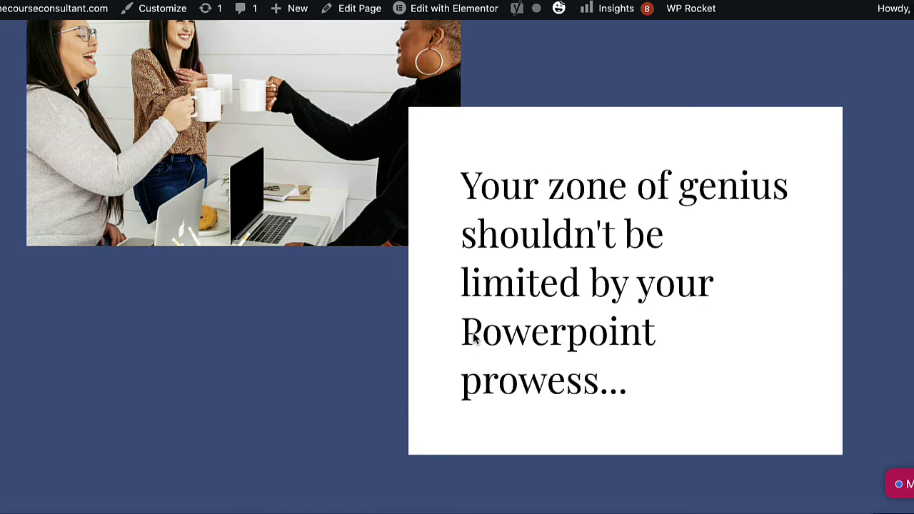
Scroll through the INTRODUCING Profitable Presentation Canva Pack section to the 'YES, THIS IS EXACTLY WHAT I NEED!' button.
scroll(474, 339, "down", 5)
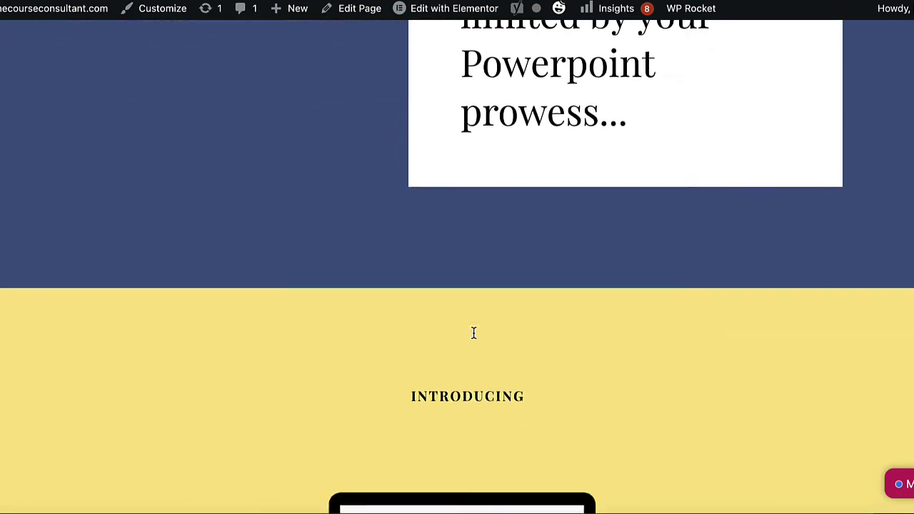
scroll(474, 333, "down", 2)
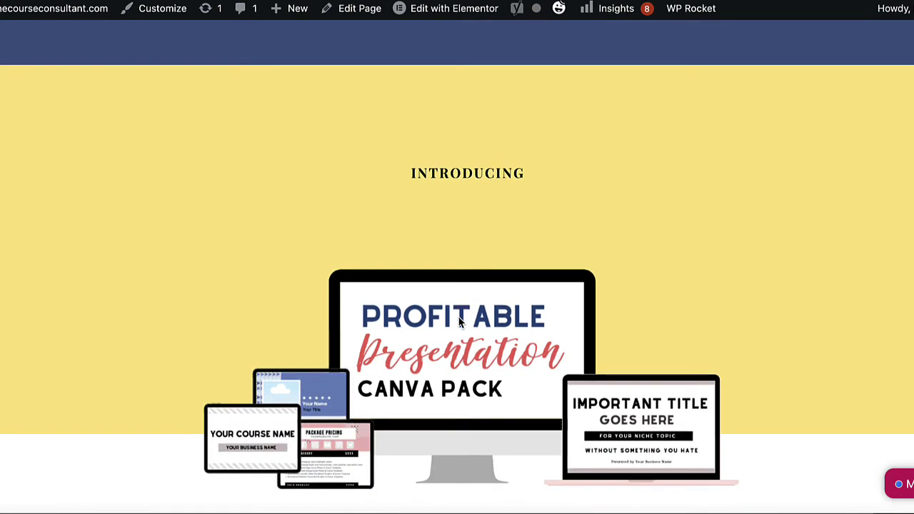
scroll(459, 323, "down", 1)
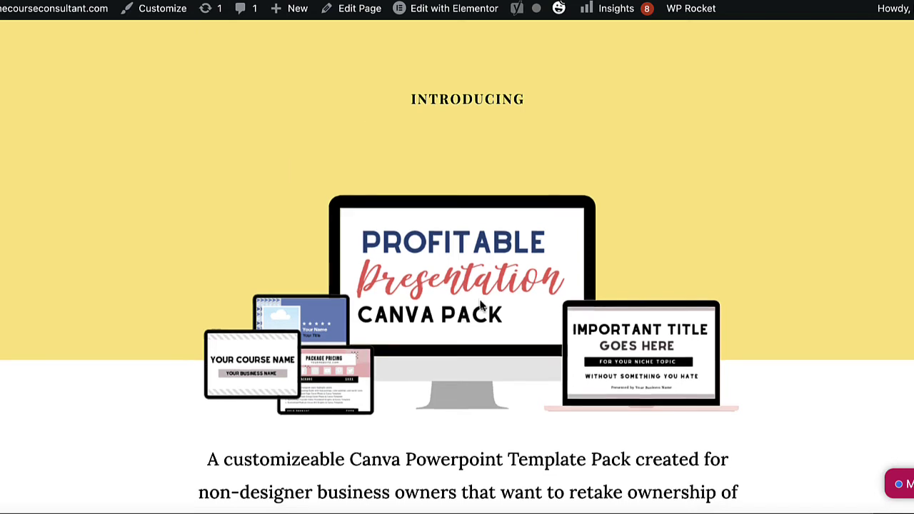
scroll(480, 305, "down", 1)
scroll(480, 305, "down", 1)
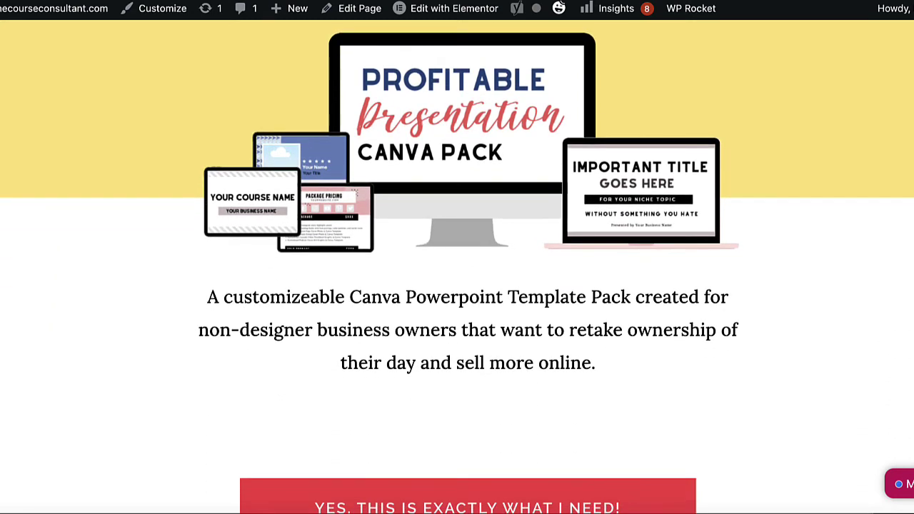
scroll(480, 304, "up", 2)
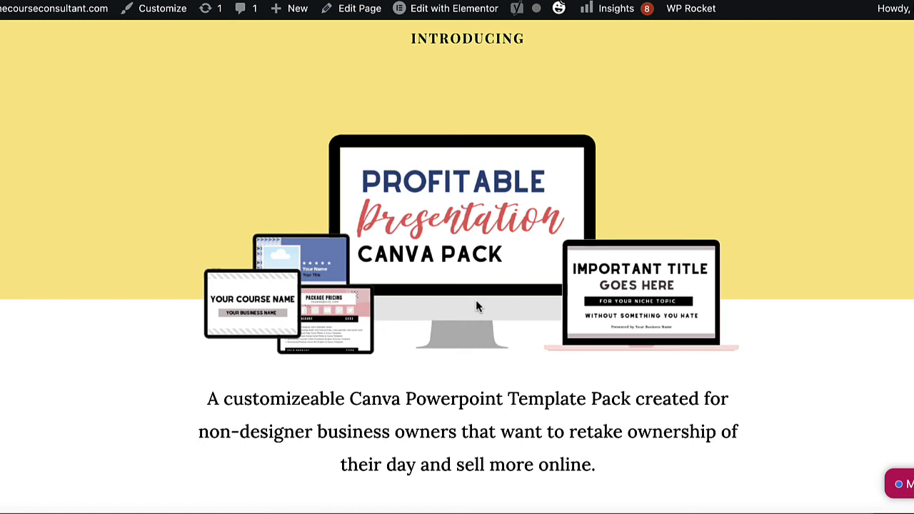
scroll(477, 306, "down", 2)
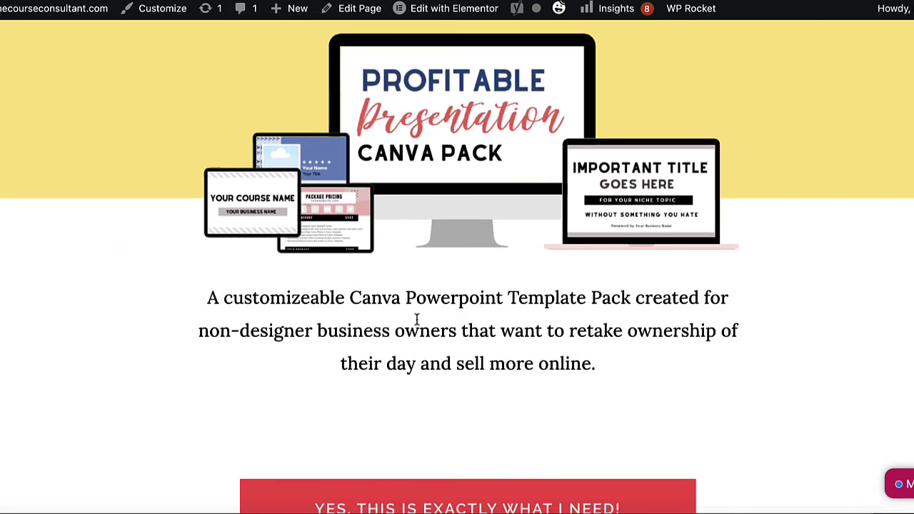
scroll(422, 323, "down", 1)
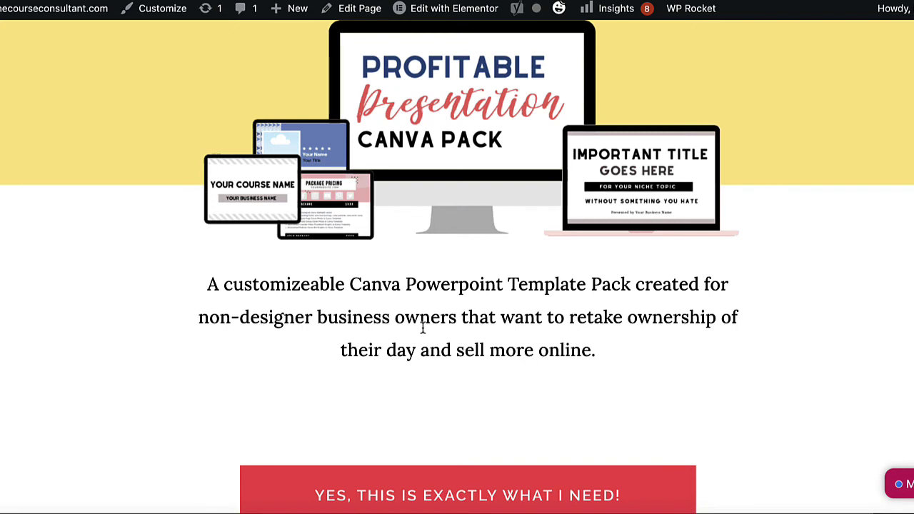
scroll(422, 327, "down", 1)
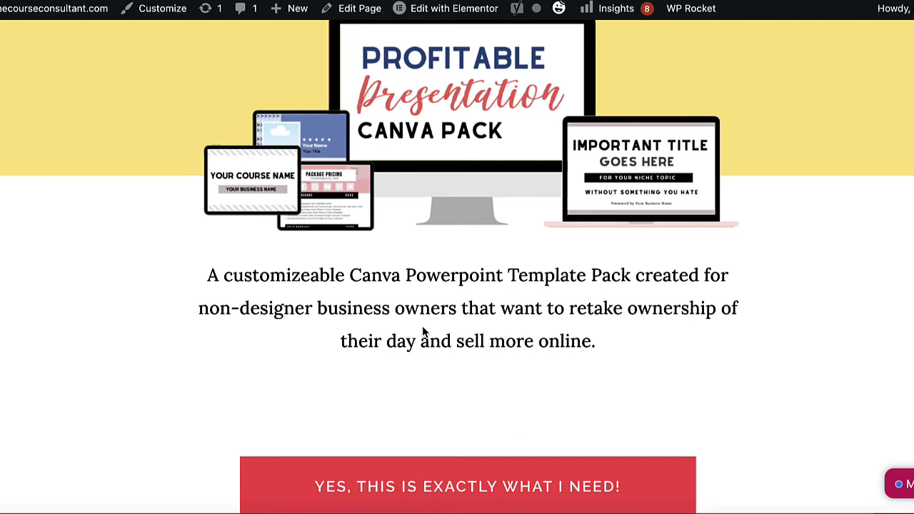
scroll(423, 326, "down", 3)
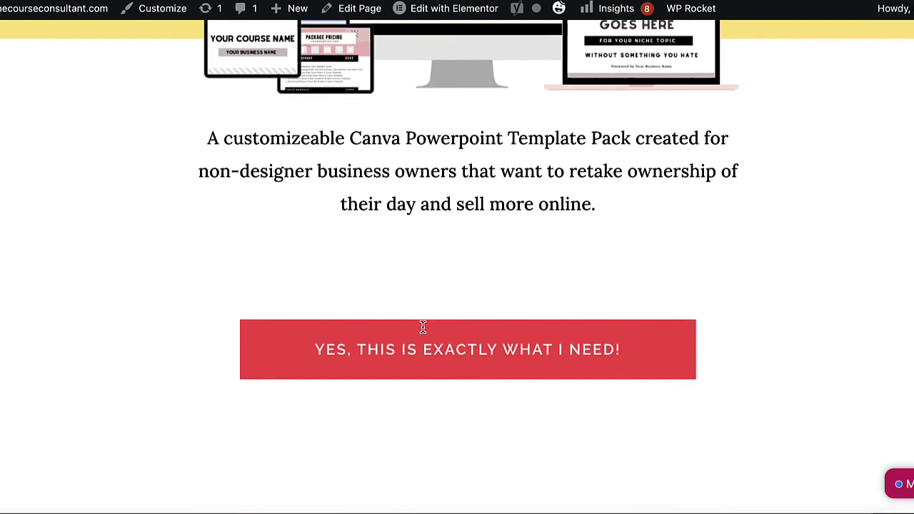
Scroll through the example page's 'Here's what you get...' template breakdown and bonuses sections.
scroll(422, 327, "down", 15)
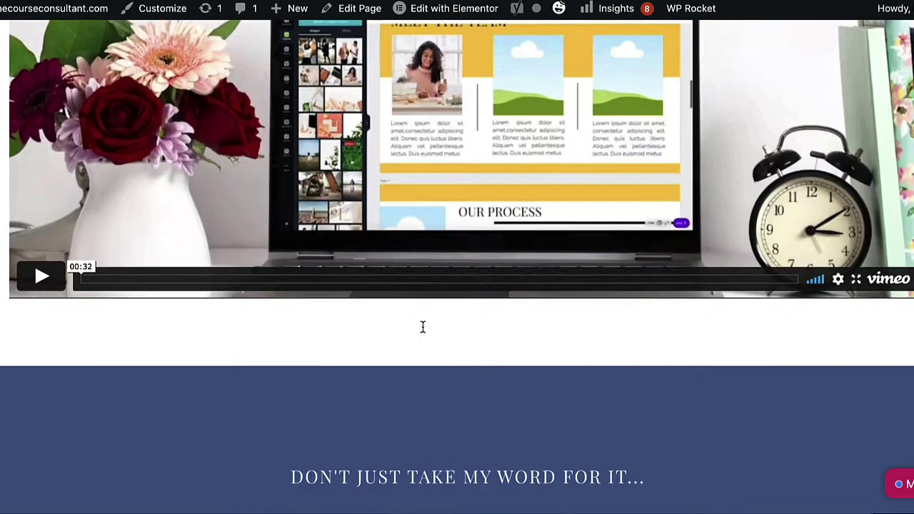
scroll(423, 327, "down", 15)
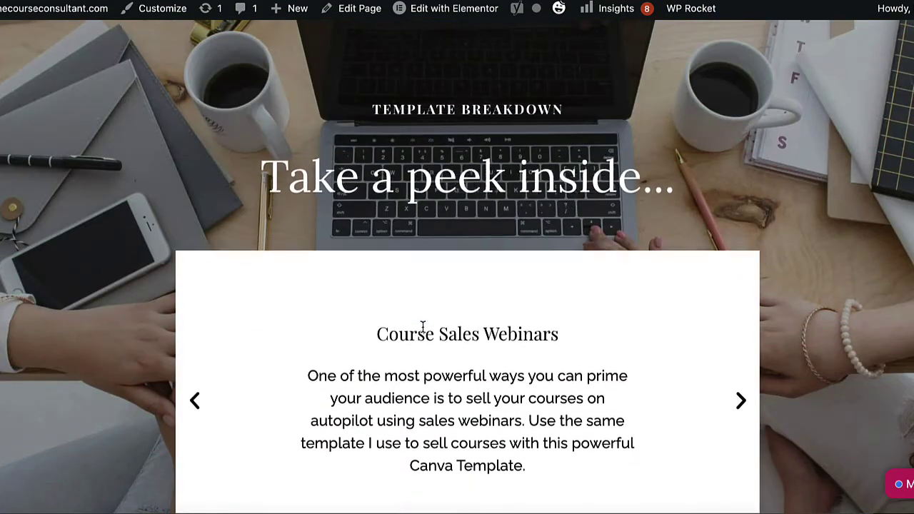
scroll(423, 327, "down", 12)
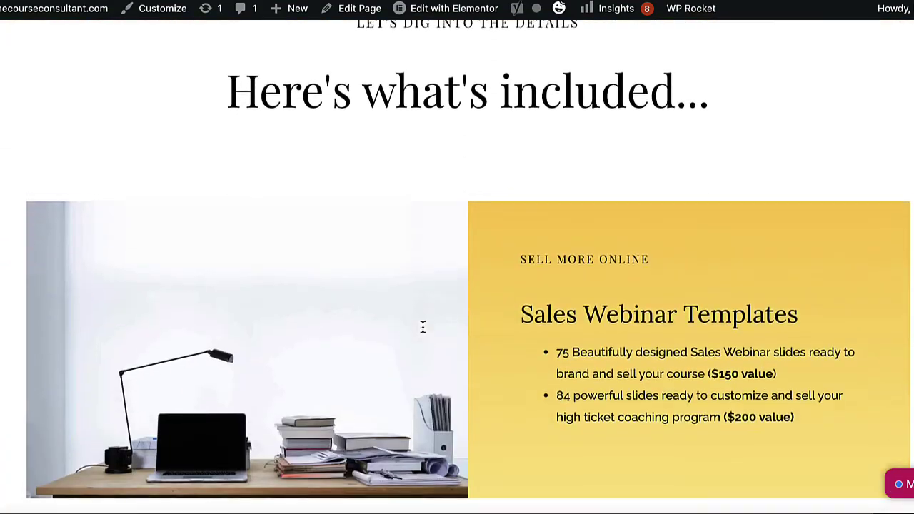
scroll(423, 327, "down", 8)
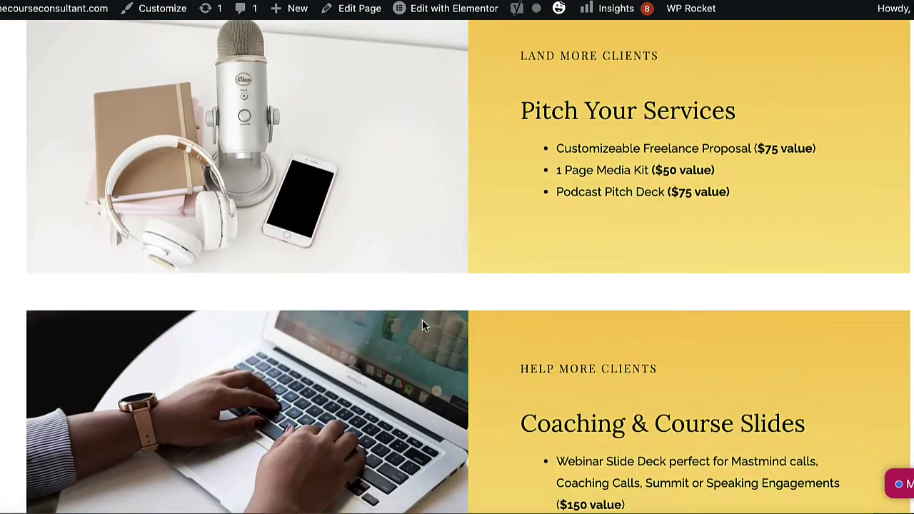
scroll(422, 326, "down", 4)
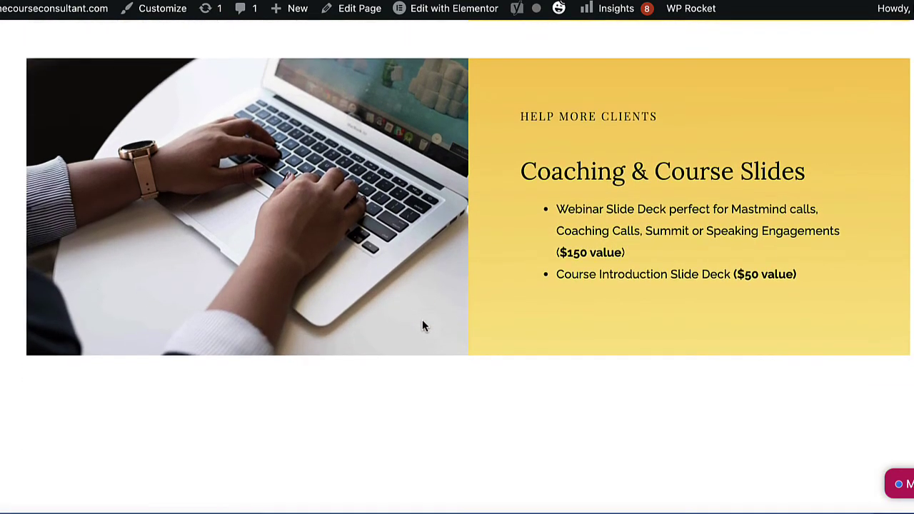
scroll(422, 326, "down", 1)
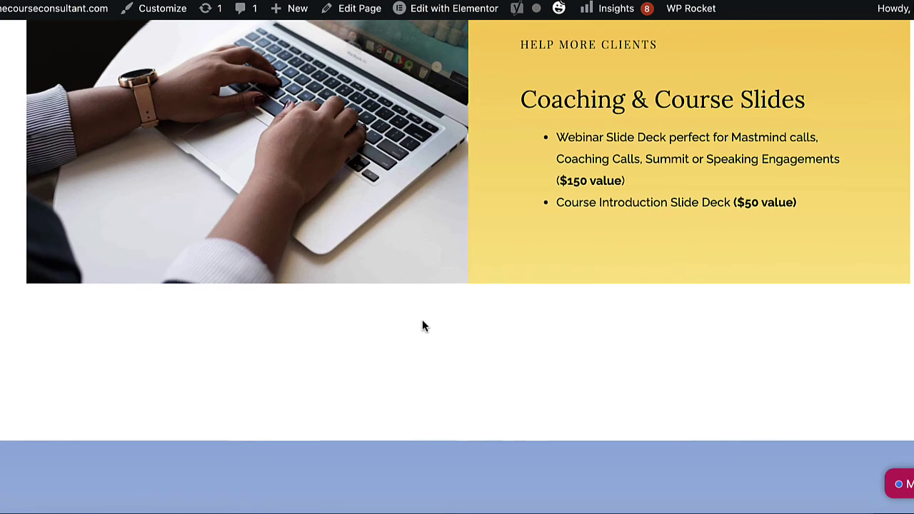
scroll(422, 326, "down", 1)
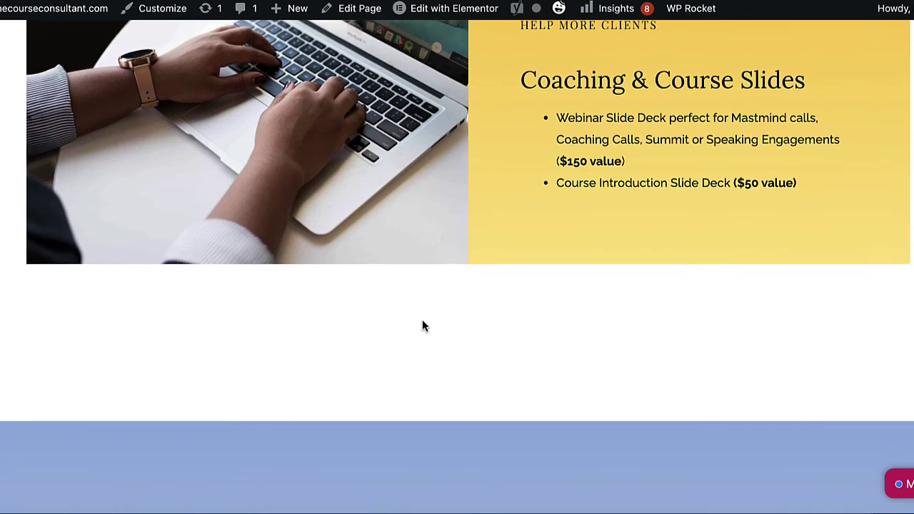
scroll(422, 327, "down", 3)
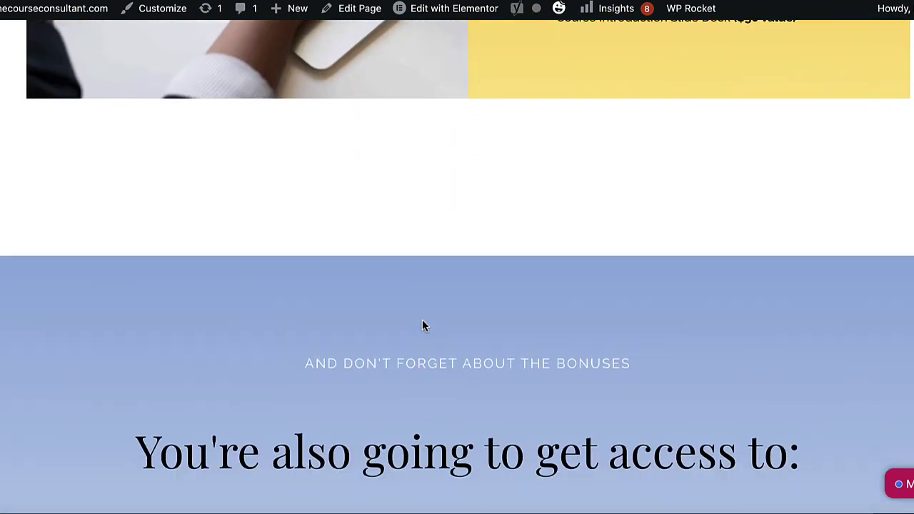
scroll(422, 326, "down", 4)
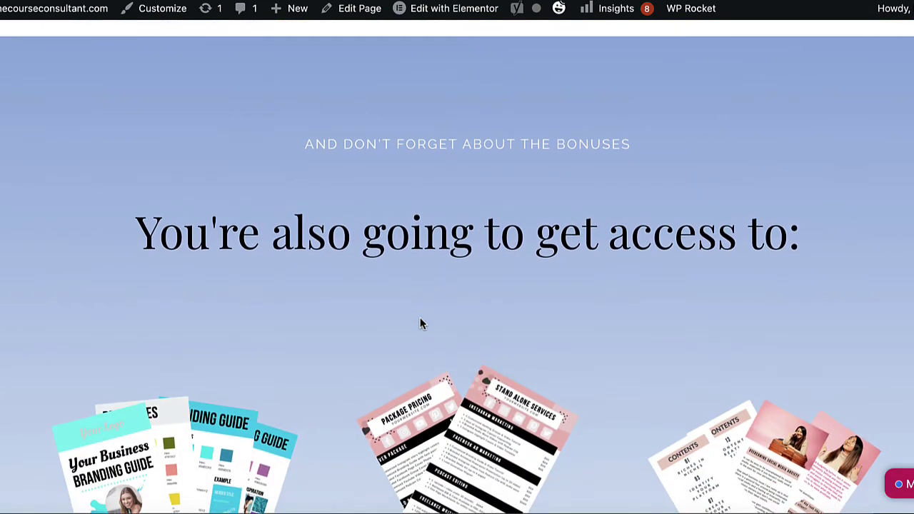
Continue past the Meet the Creator bio and FAQs to the 'Download for only $37' offer.
scroll(422, 325, "down", 3)
scroll(420, 323, "down", 12)
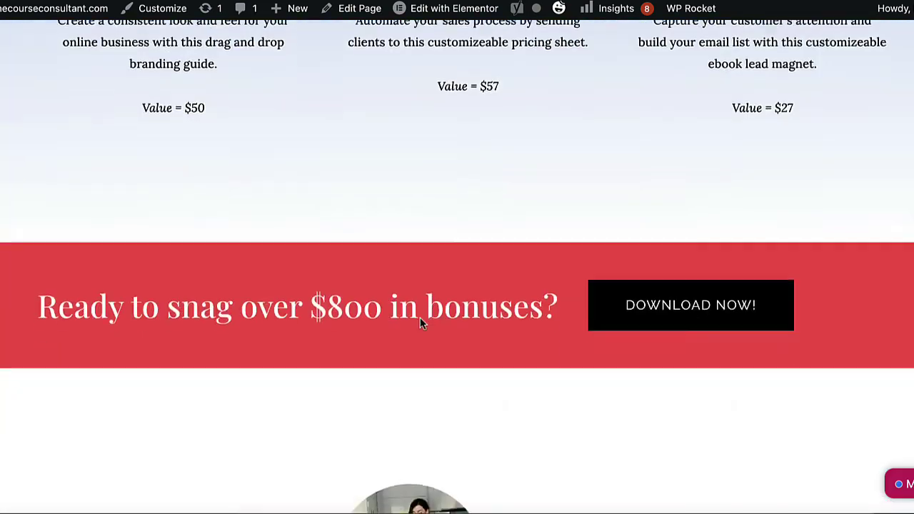
scroll(421, 318, "down", 15)
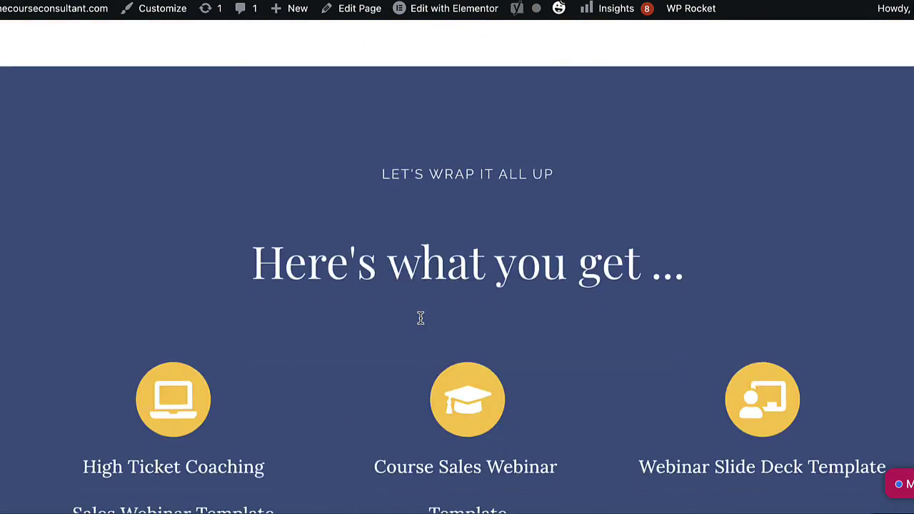
scroll(421, 317, "down", 16)
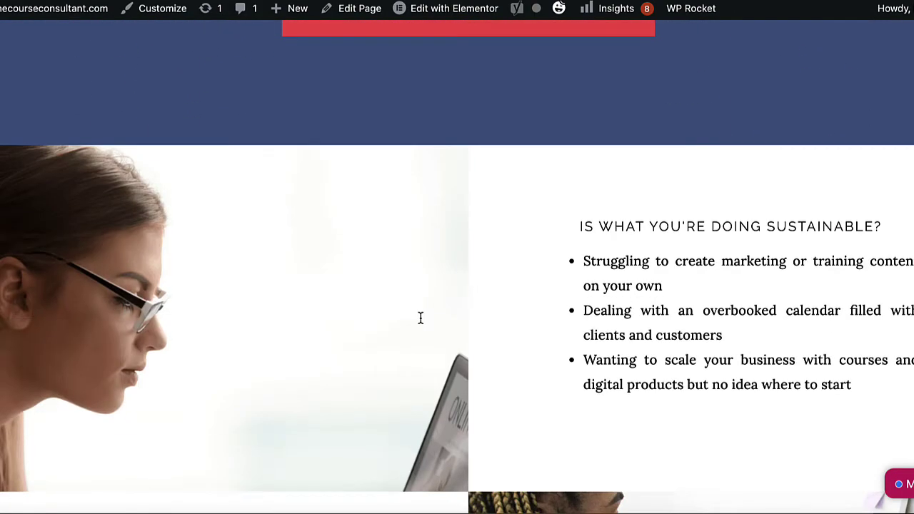
scroll(417, 321, "down", 7)
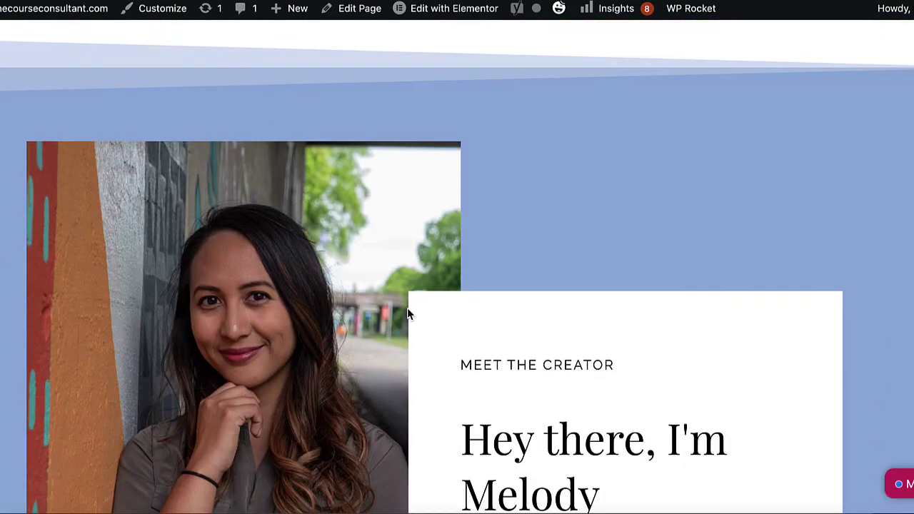
scroll(409, 315, "down", 3)
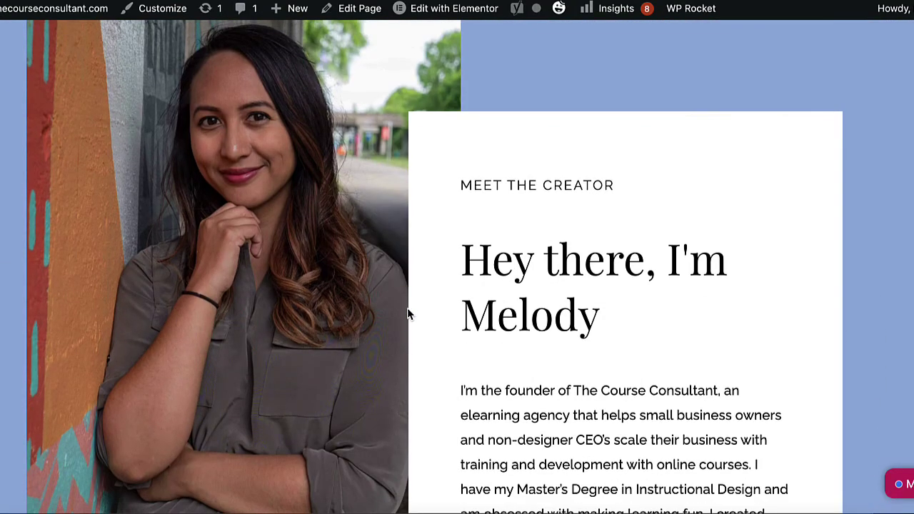
scroll(409, 315, "down", 9)
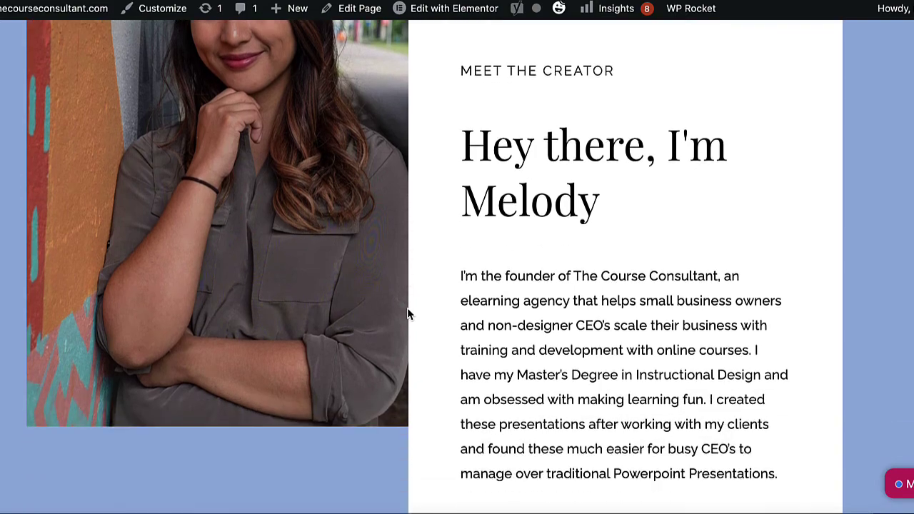
scroll(403, 312, "down", 15)
scroll(403, 311, "down", 10)
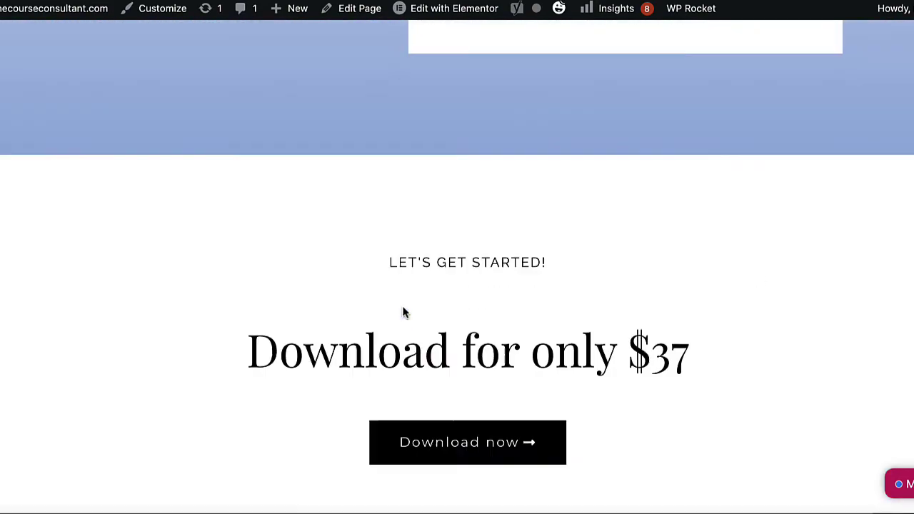